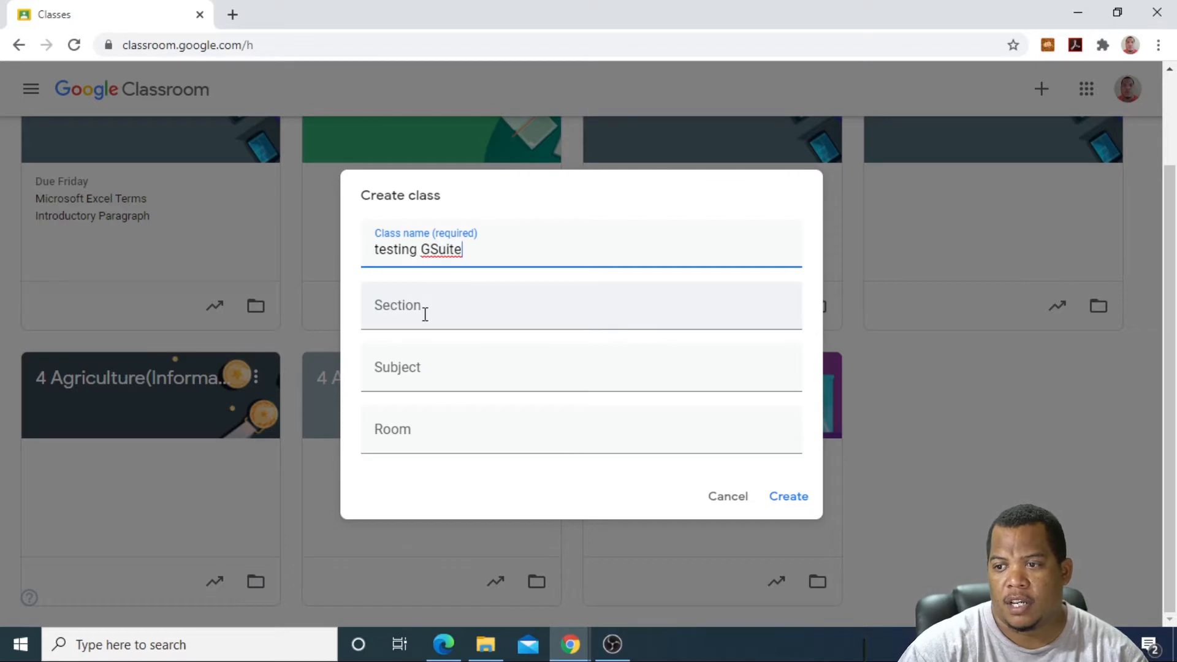
Step: Enter section 1, subject IT Testing and room room1, then create the class
left_click(399, 315)
type("1")
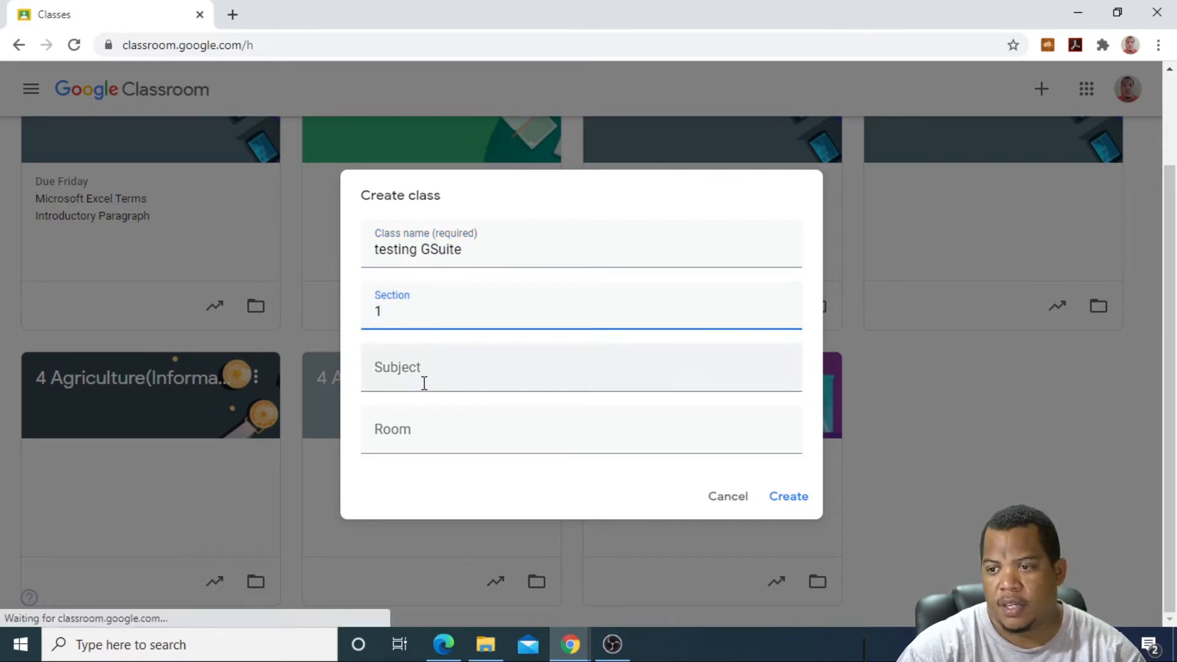
left_click(423, 383)
type("I")
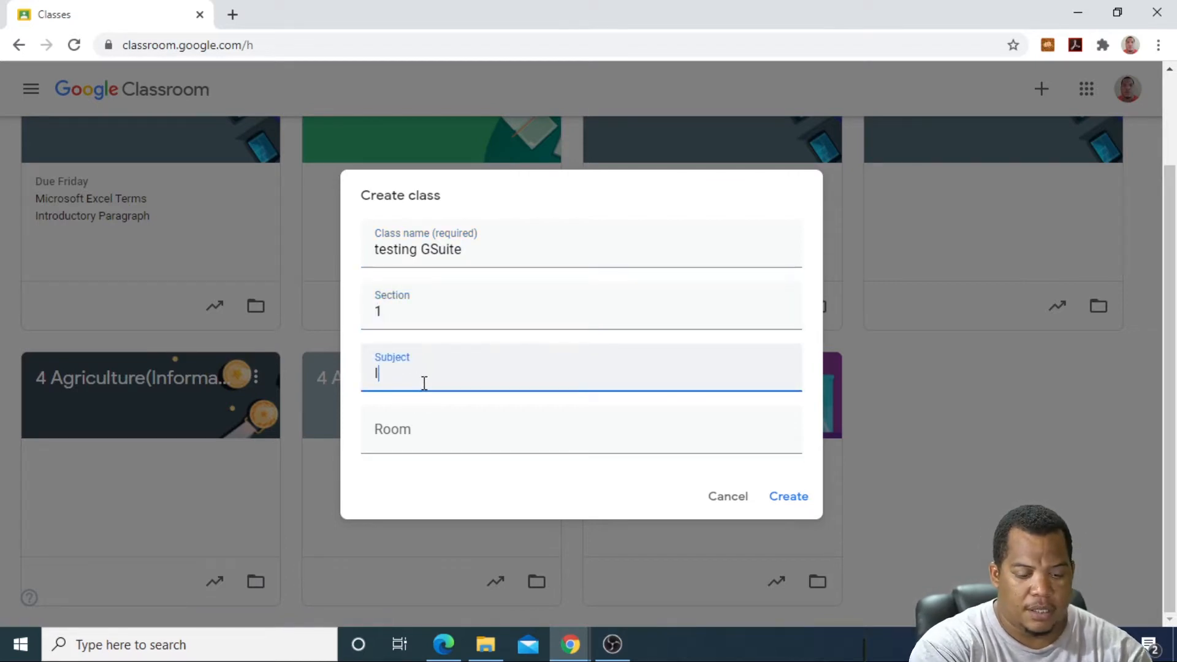
type("T Testing")
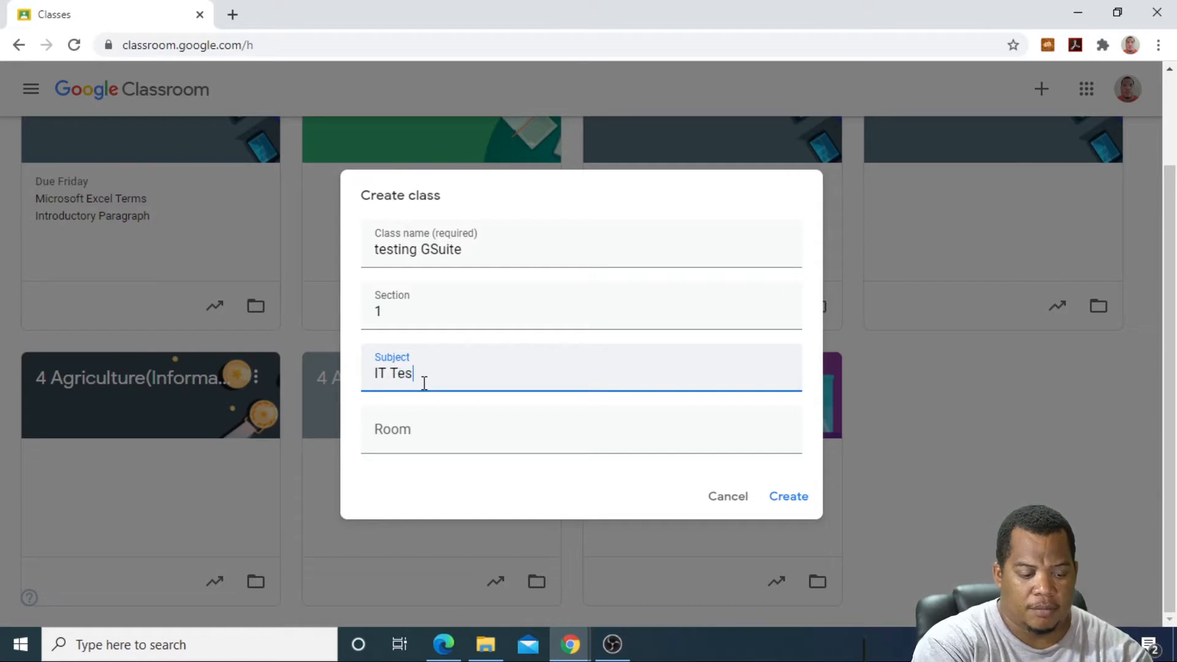
left_click(405, 430)
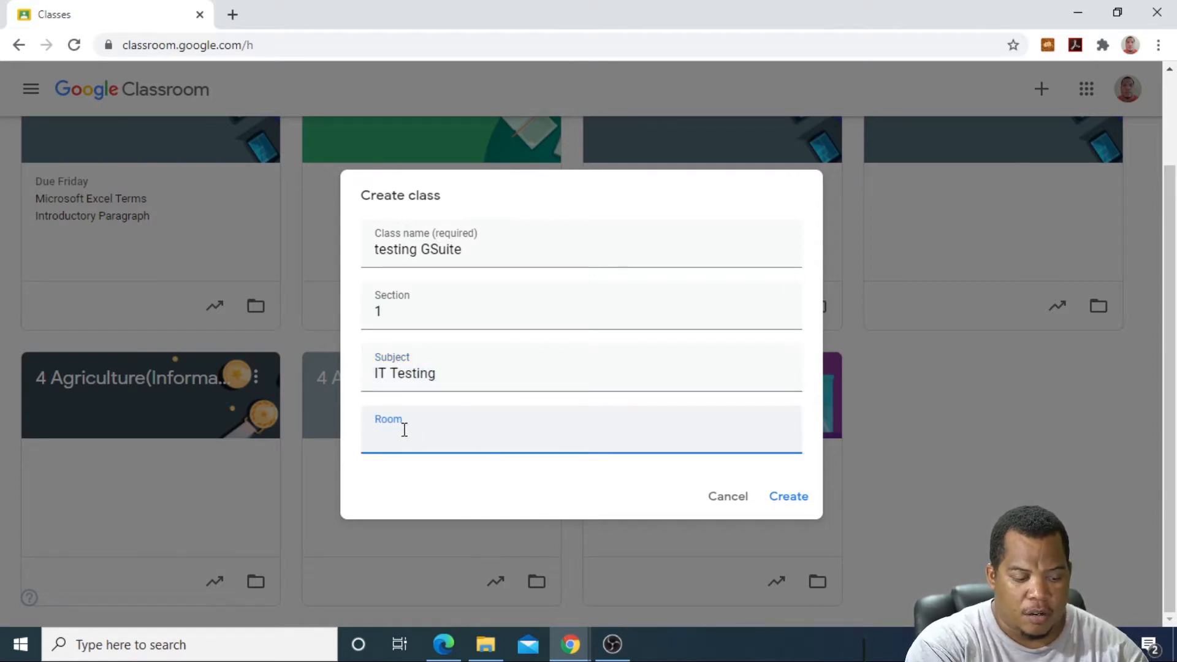
type("room1")
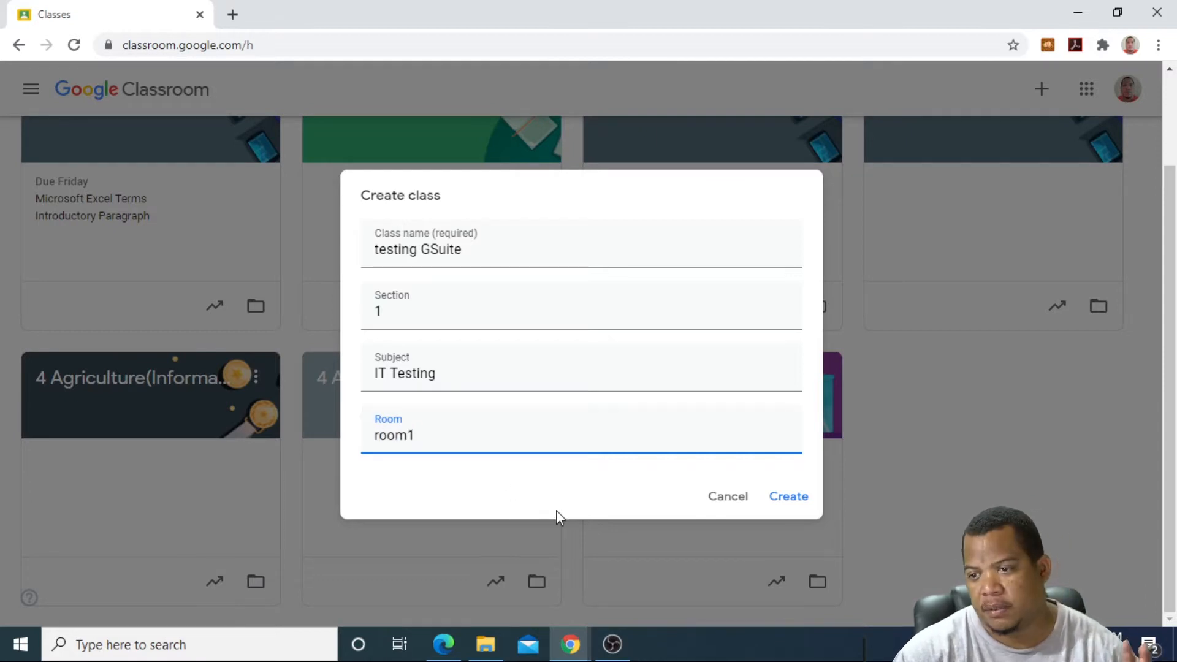
left_click(797, 499)
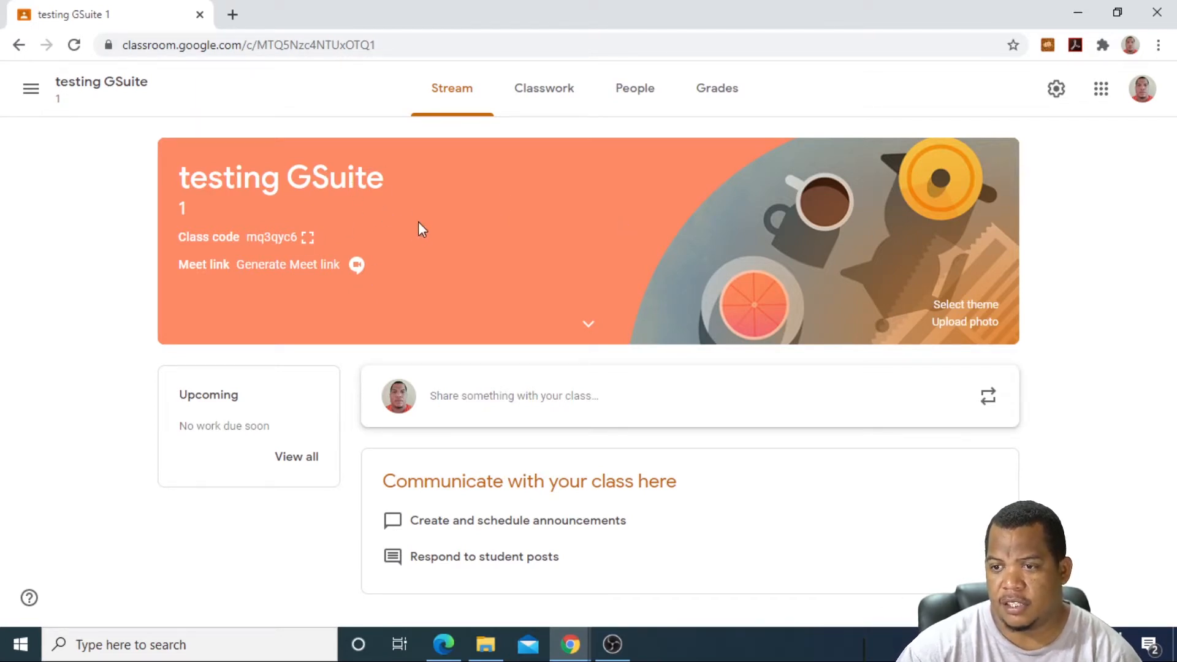
left_click(309, 239)
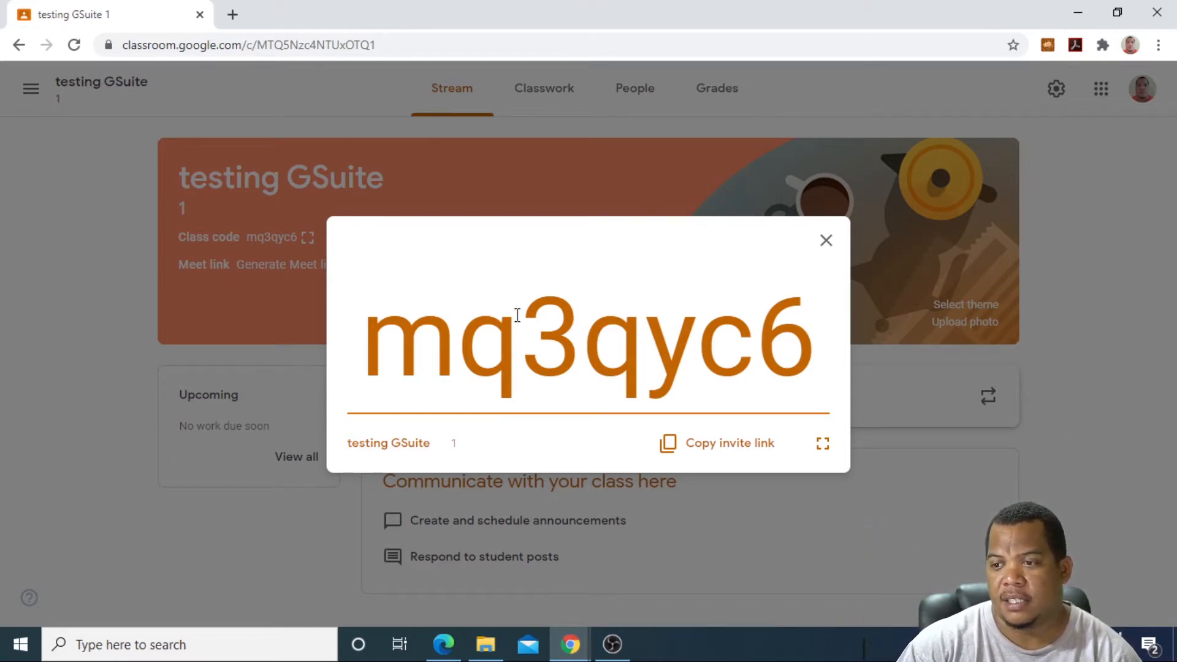
left_click_drag(796, 332, 373, 328)
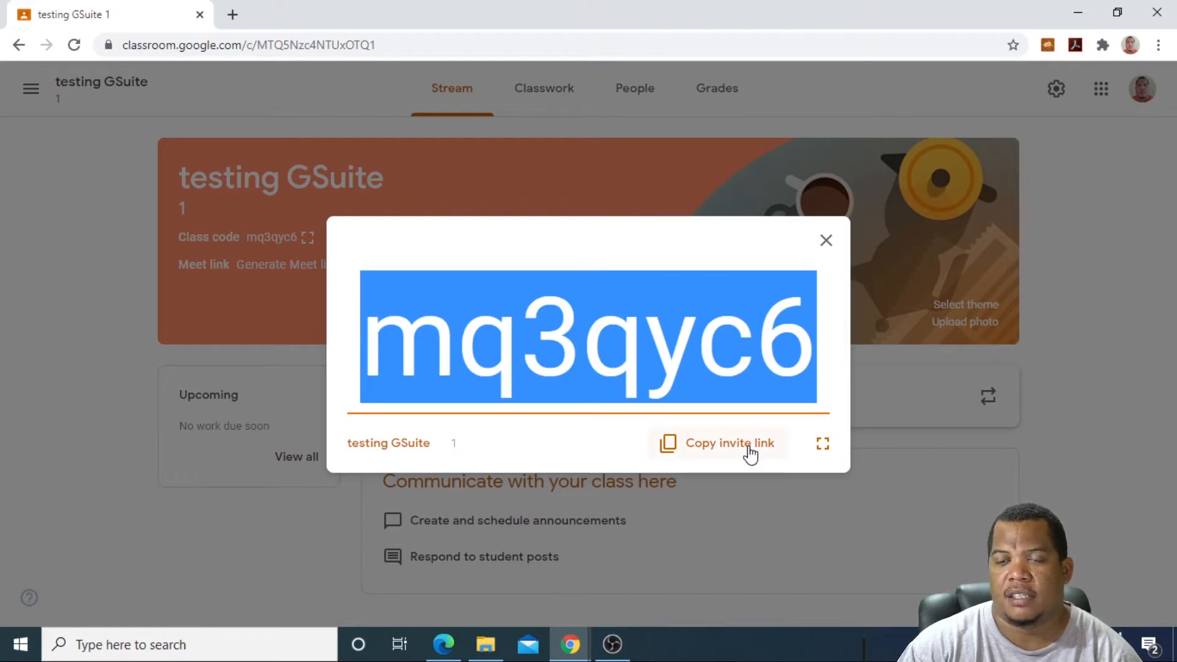
left_click(24, 304)
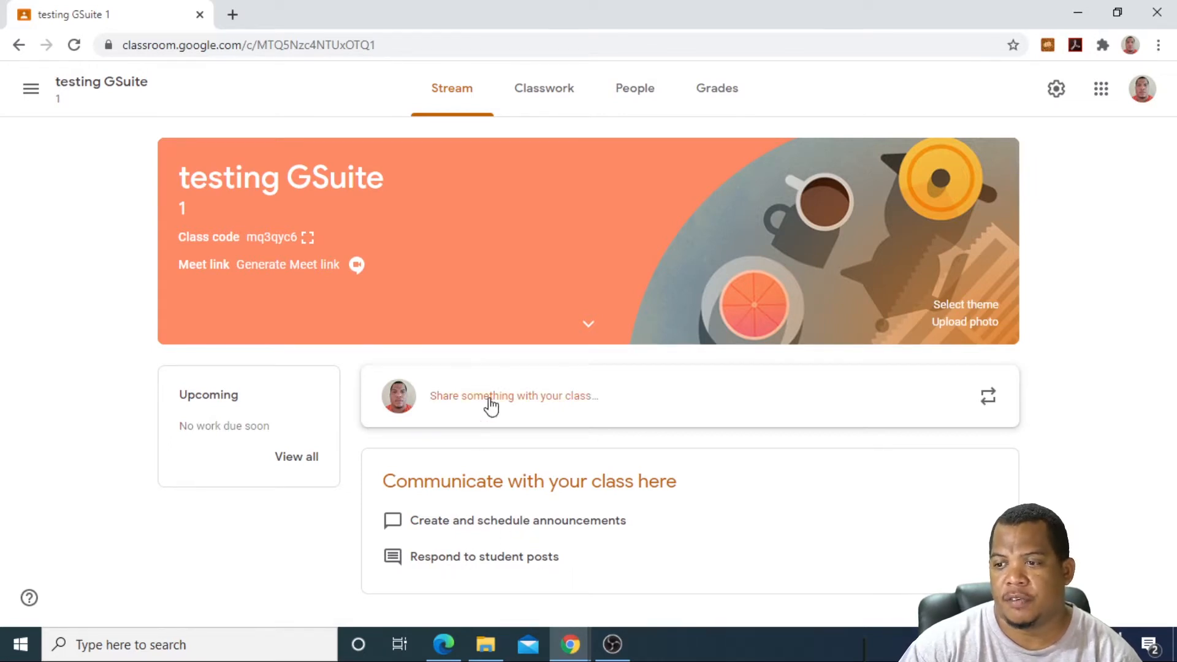
Step: On the Classwork page, add a new topic named Topic 1
left_click(552, 93)
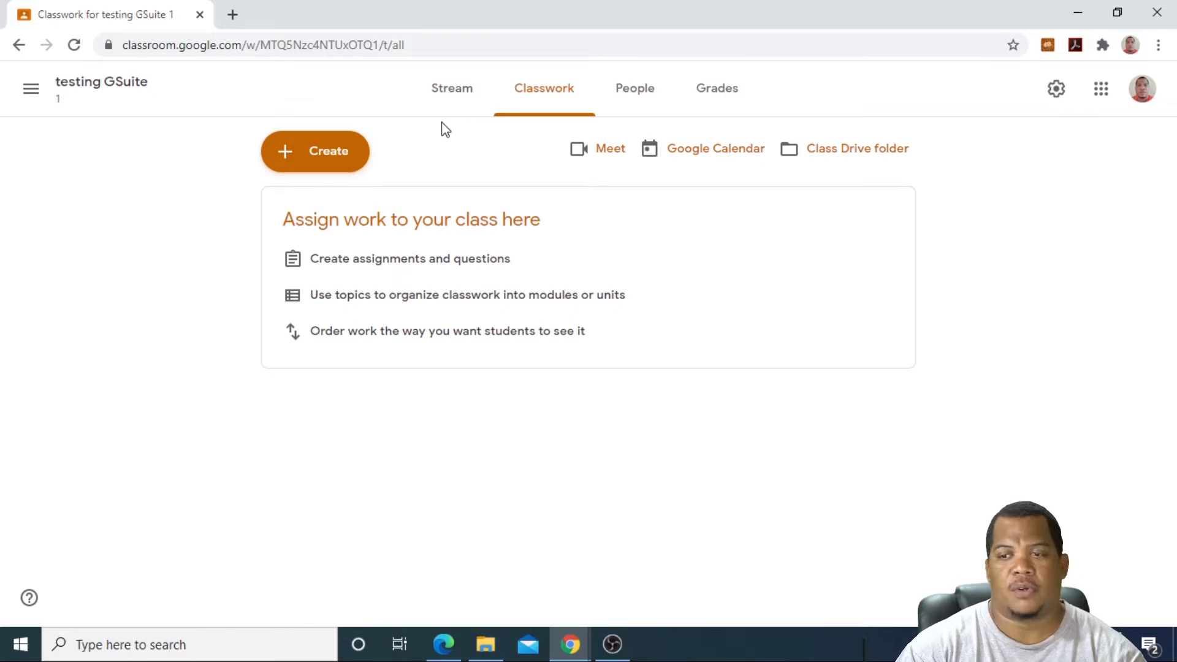
left_click(287, 152)
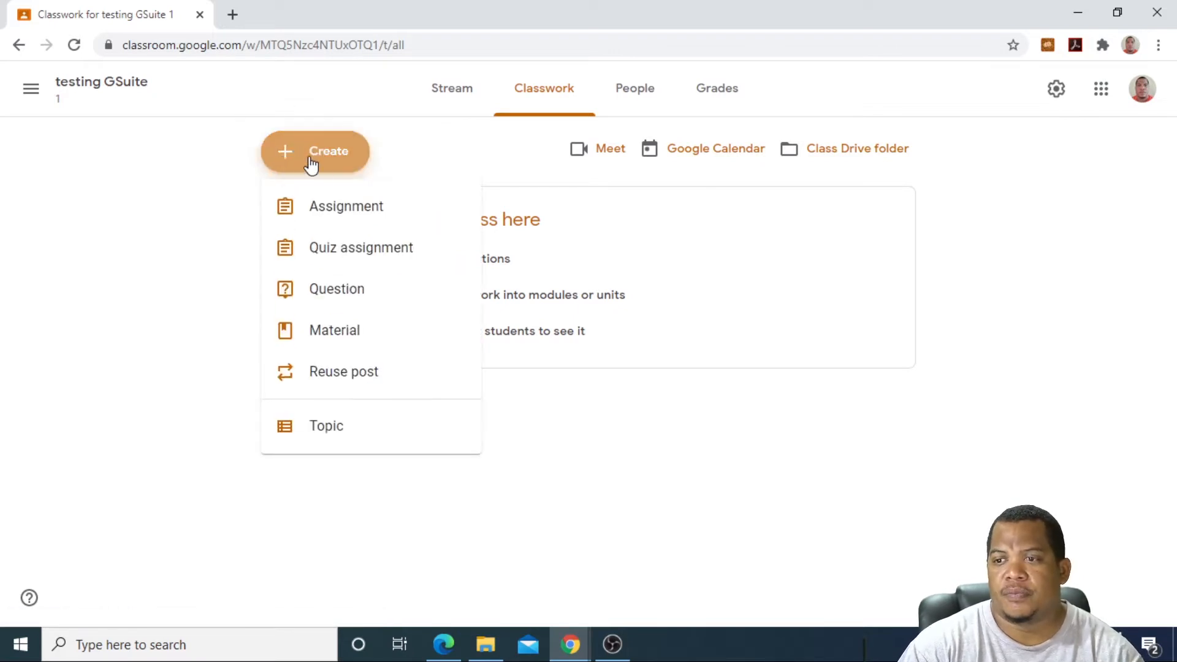
left_click(314, 433)
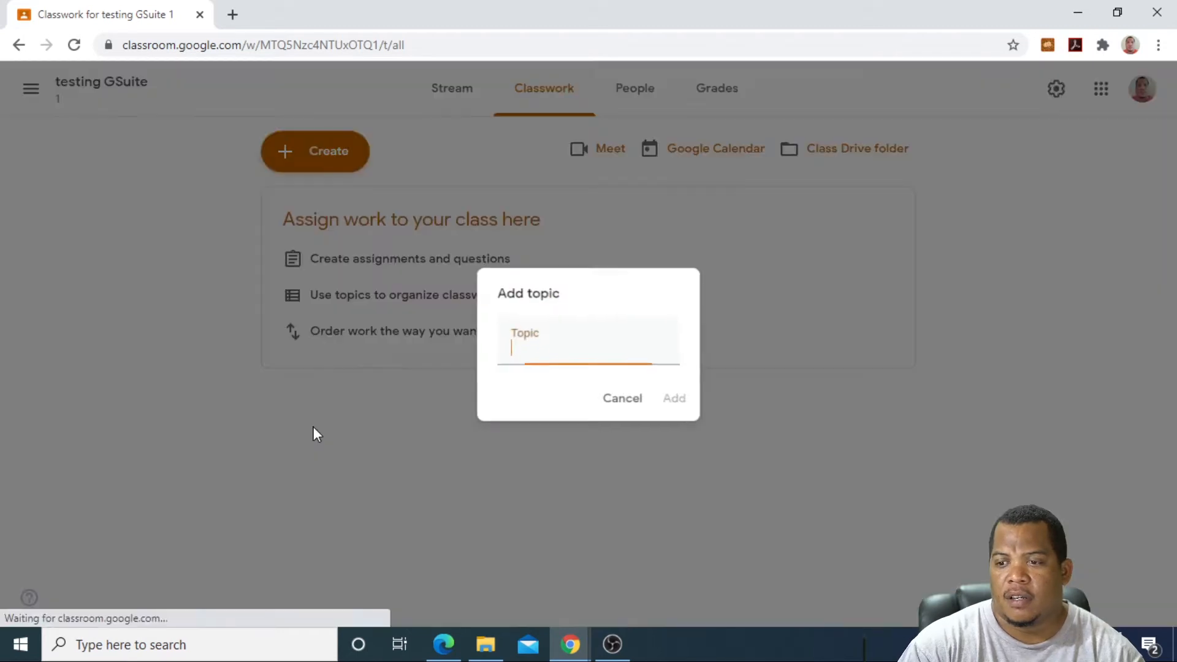
type("Topic 1")
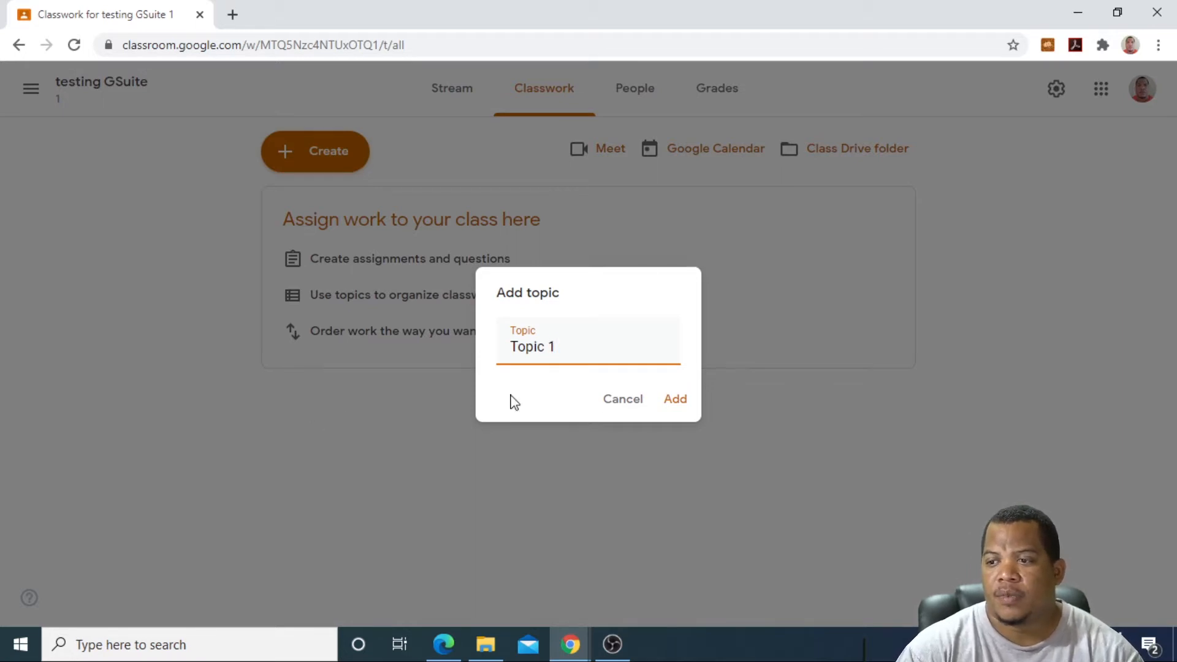
left_click(672, 399)
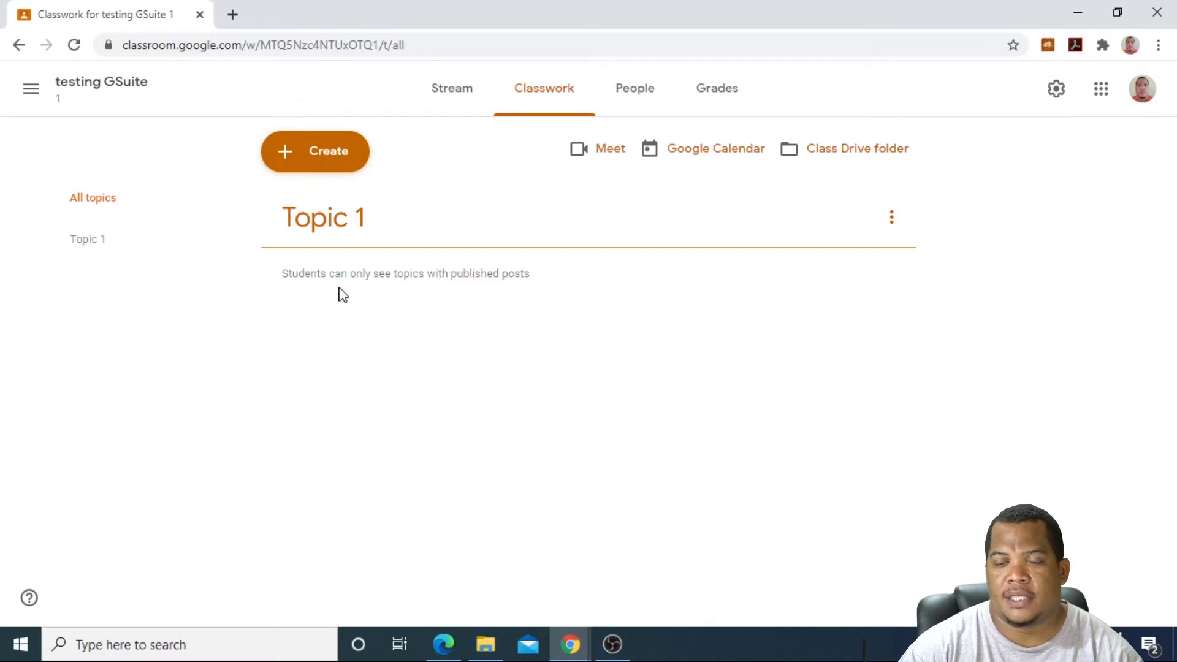
Step: Start a material titled Introduction with the description 'This will help to start'
left_click(300, 162)
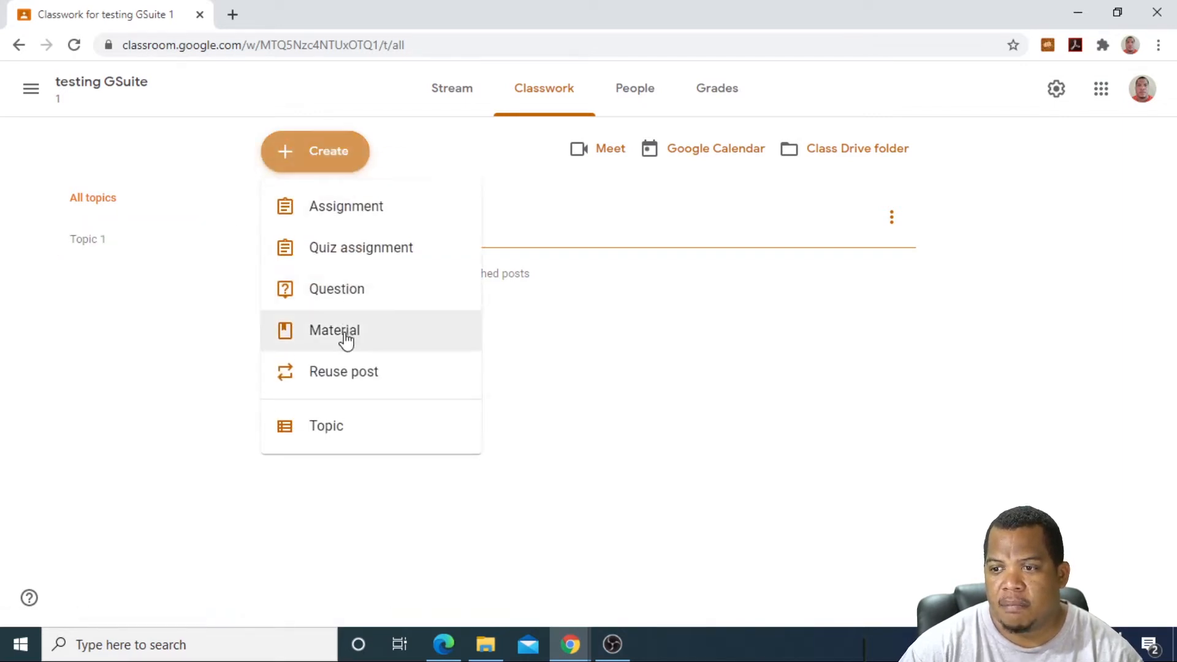
left_click(347, 342)
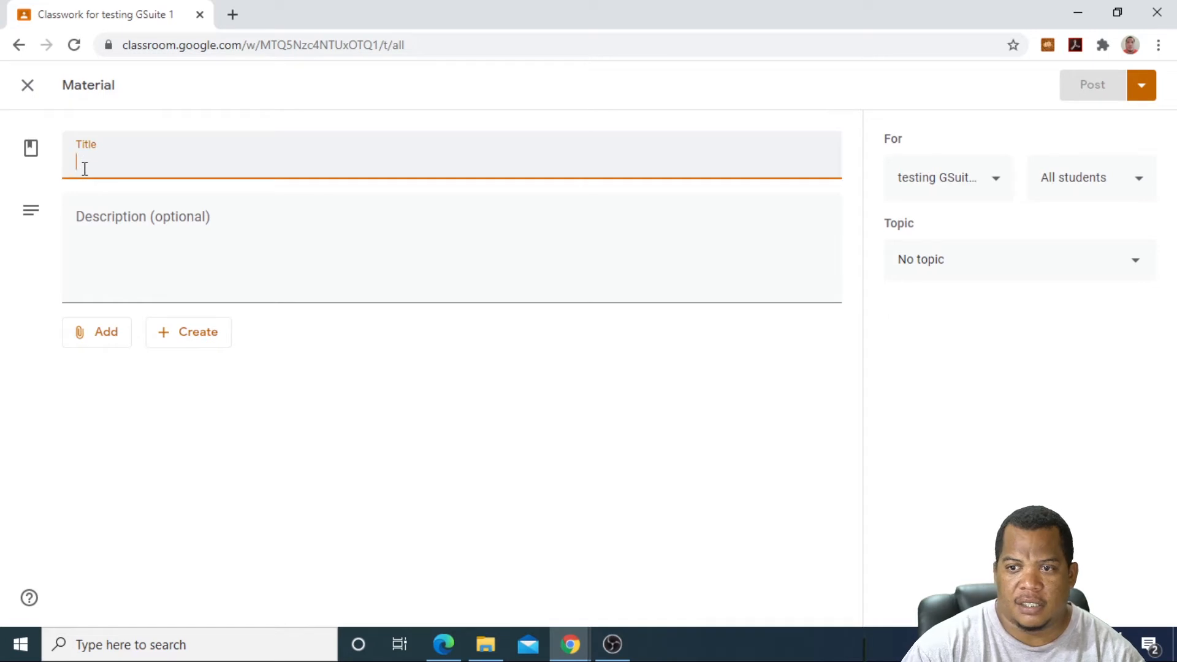
type("Introd")
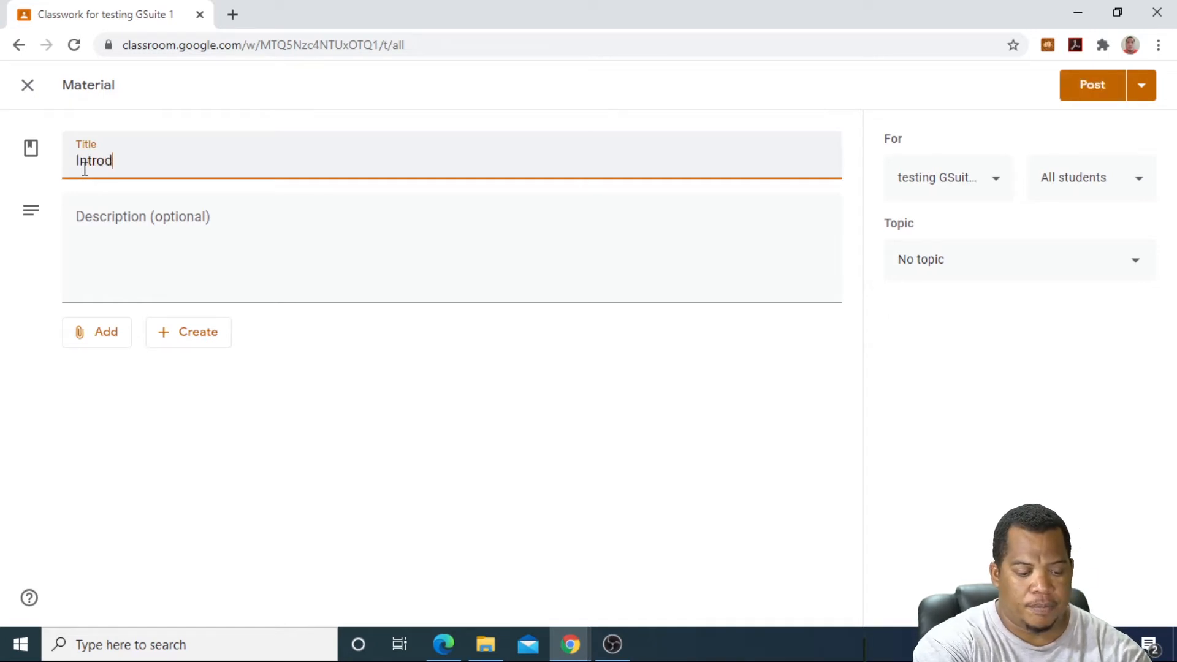
type("uction")
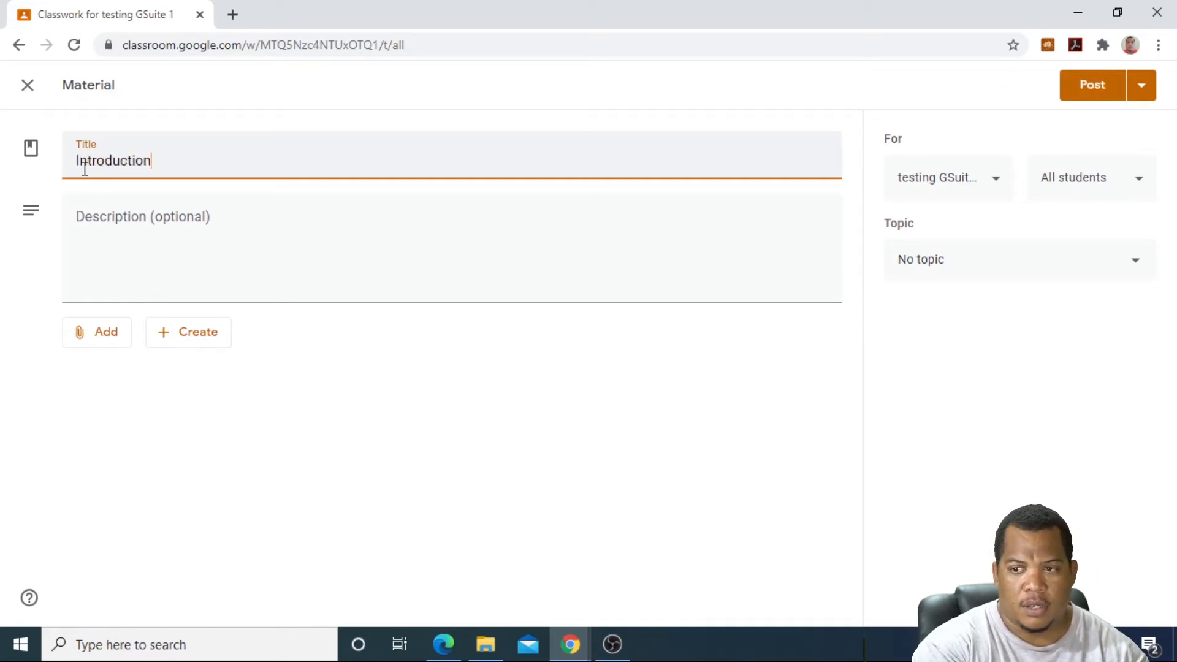
left_click(103, 224)
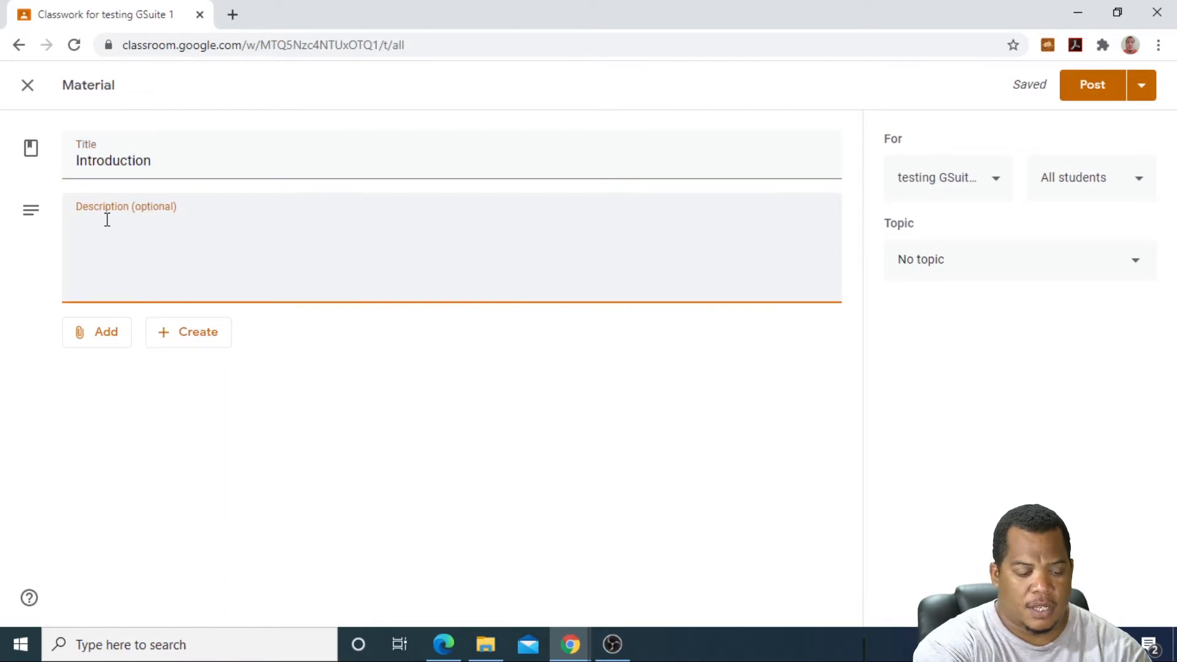
type("This will ")
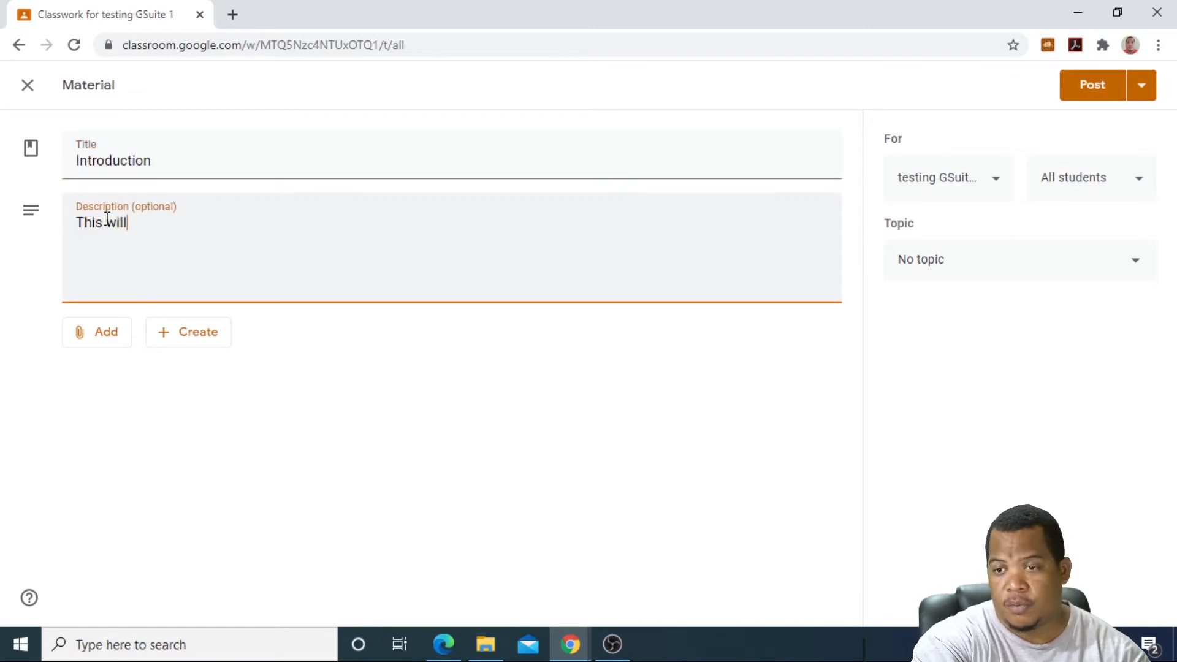
type("help t")
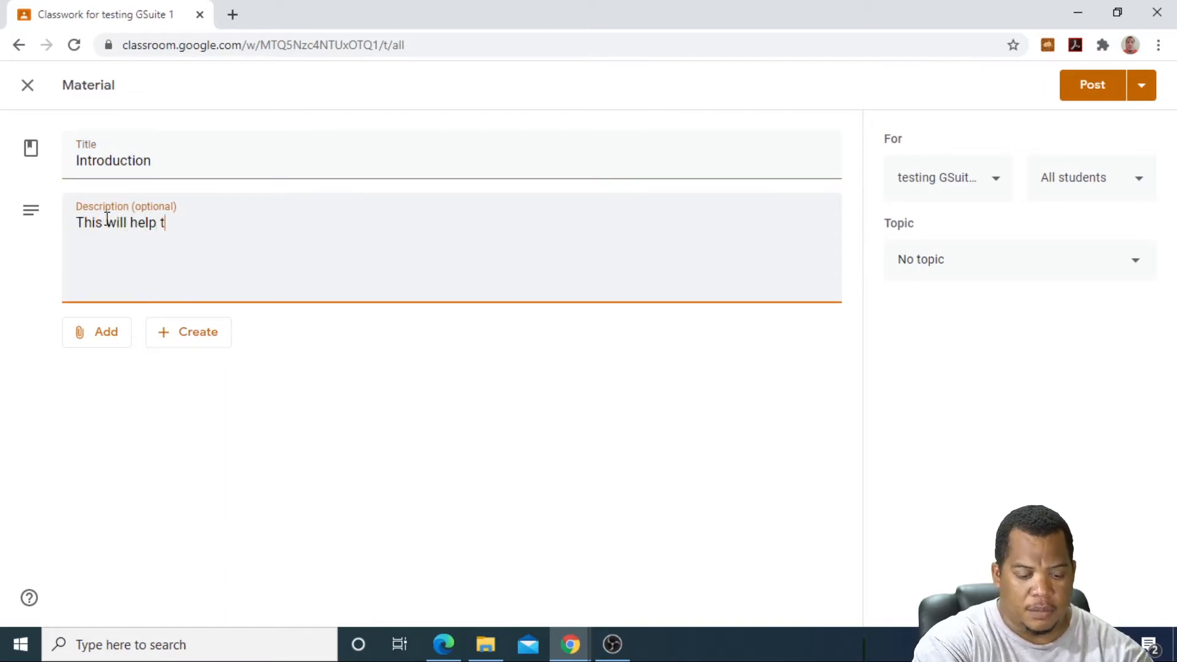
type("o start")
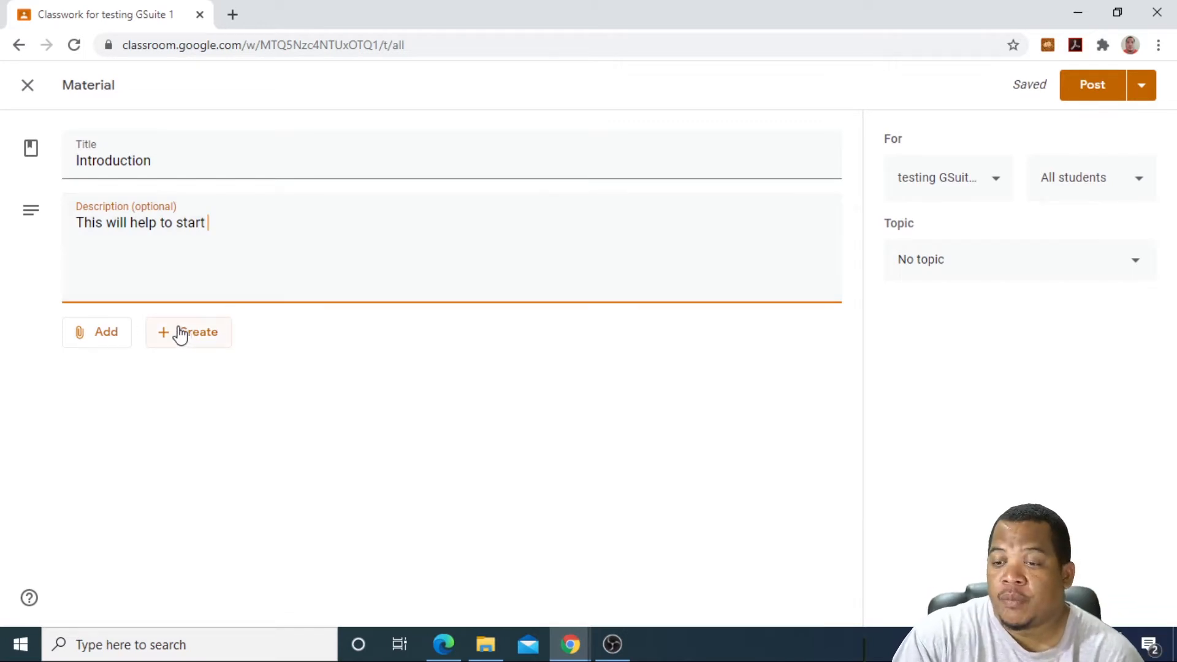
left_click(100, 332)
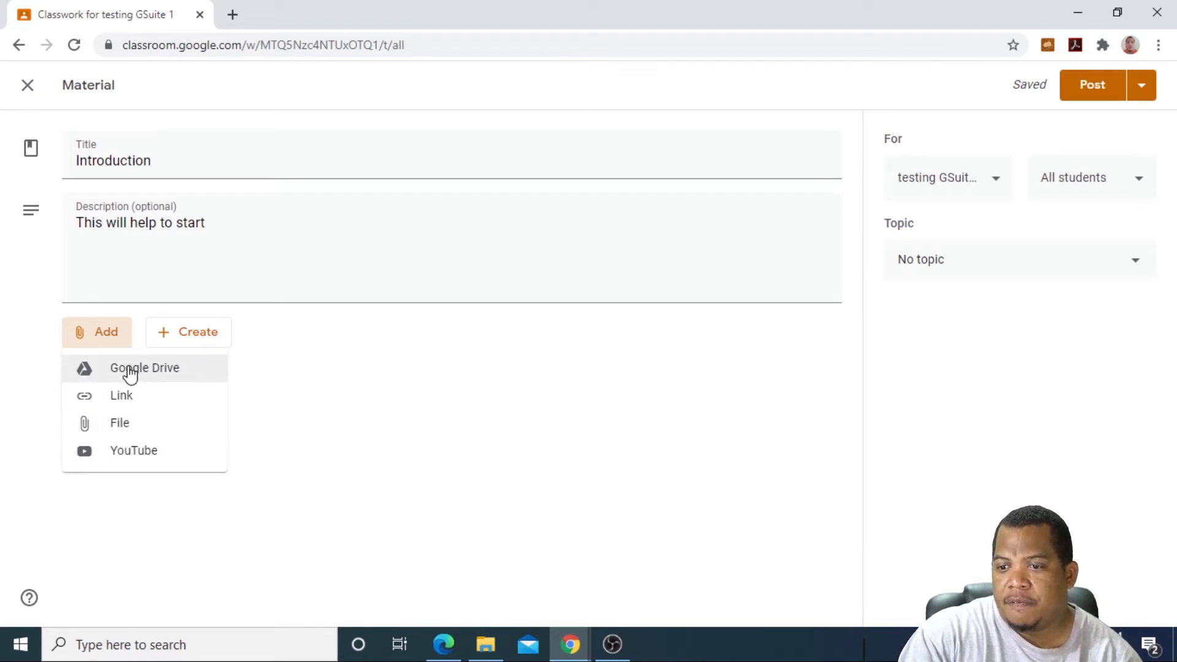
Step: Attach the TIME.mp4 video from My Drive to the Introduction material
left_click(128, 420)
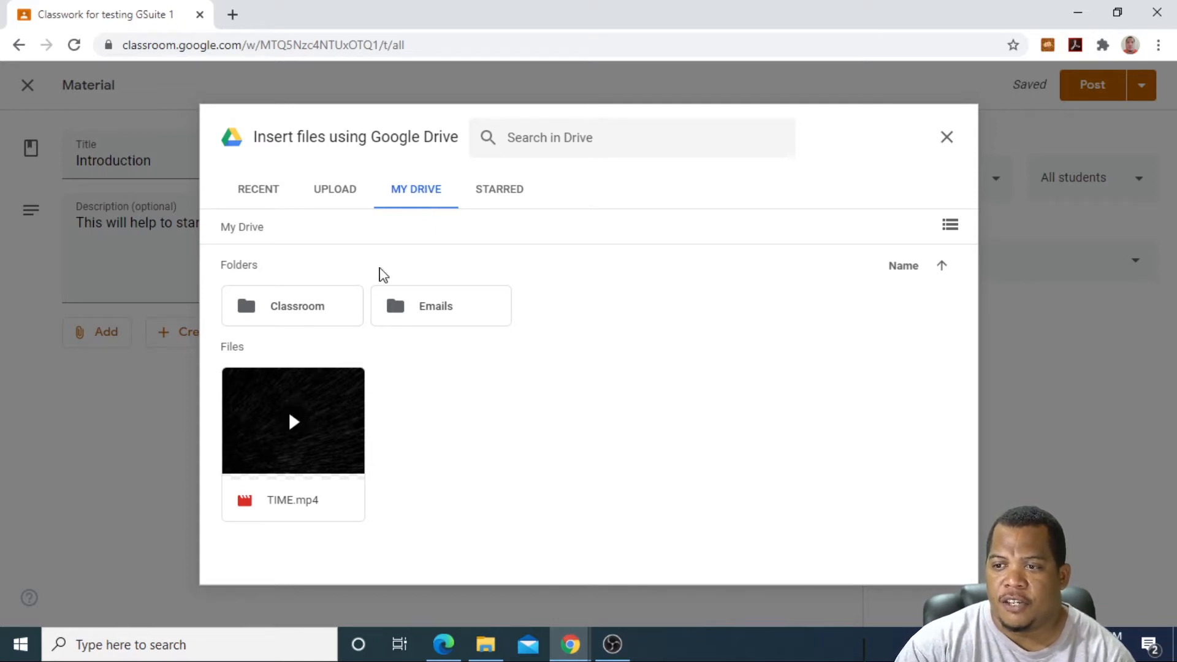
left_click(296, 426)
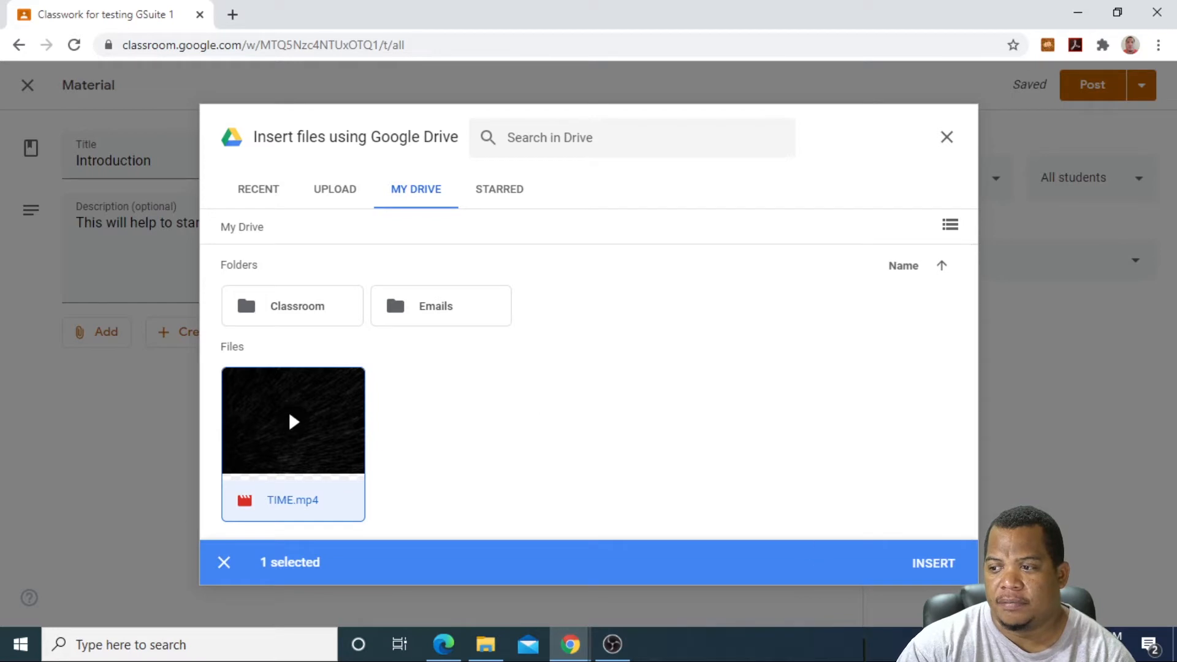
left_click(942, 573)
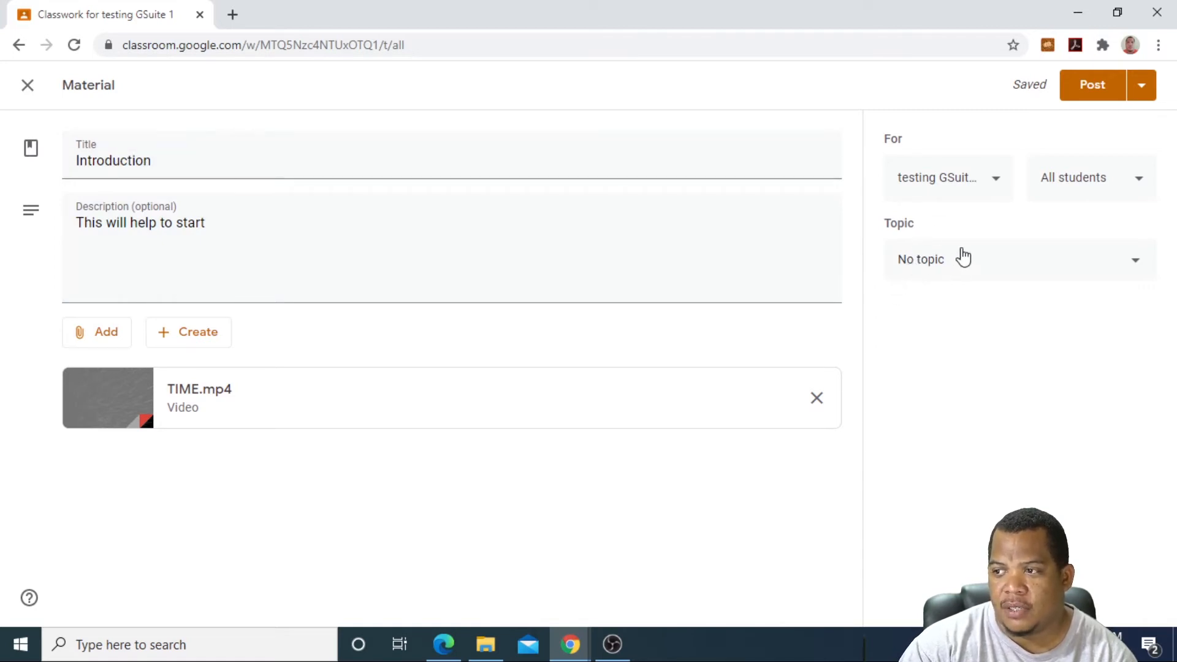
Step: File the Introduction material under Topic 1 for testing GSuite and post it
left_click(1134, 264)
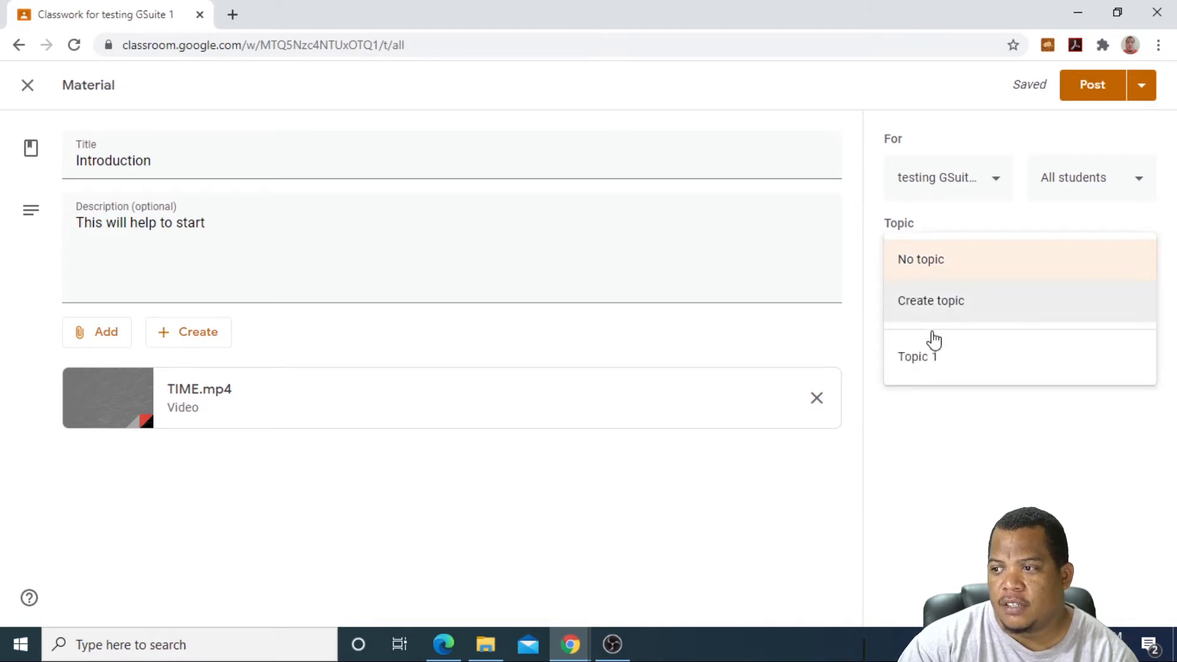
left_click(923, 366)
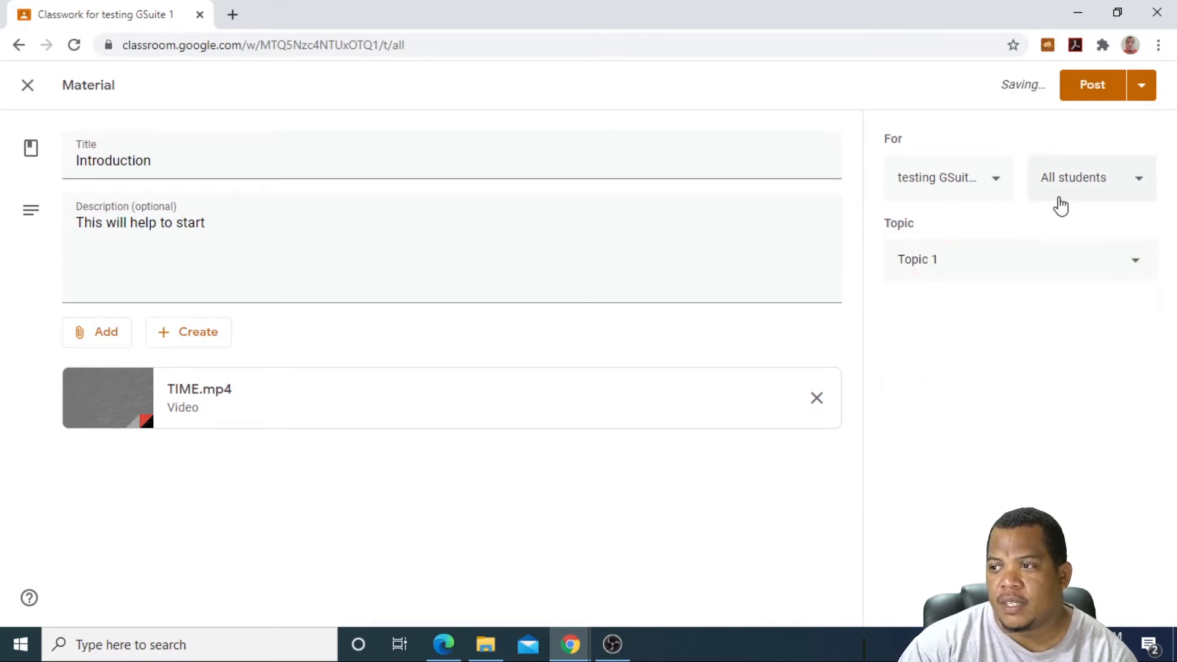
left_click(997, 182)
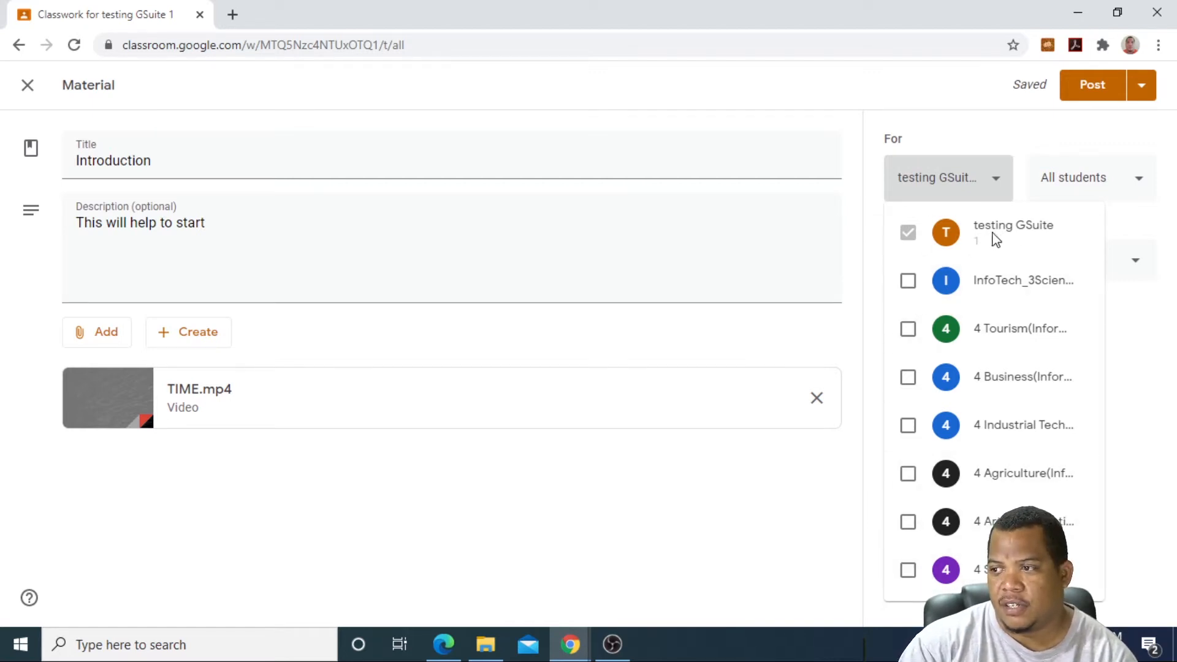
left_click(830, 87)
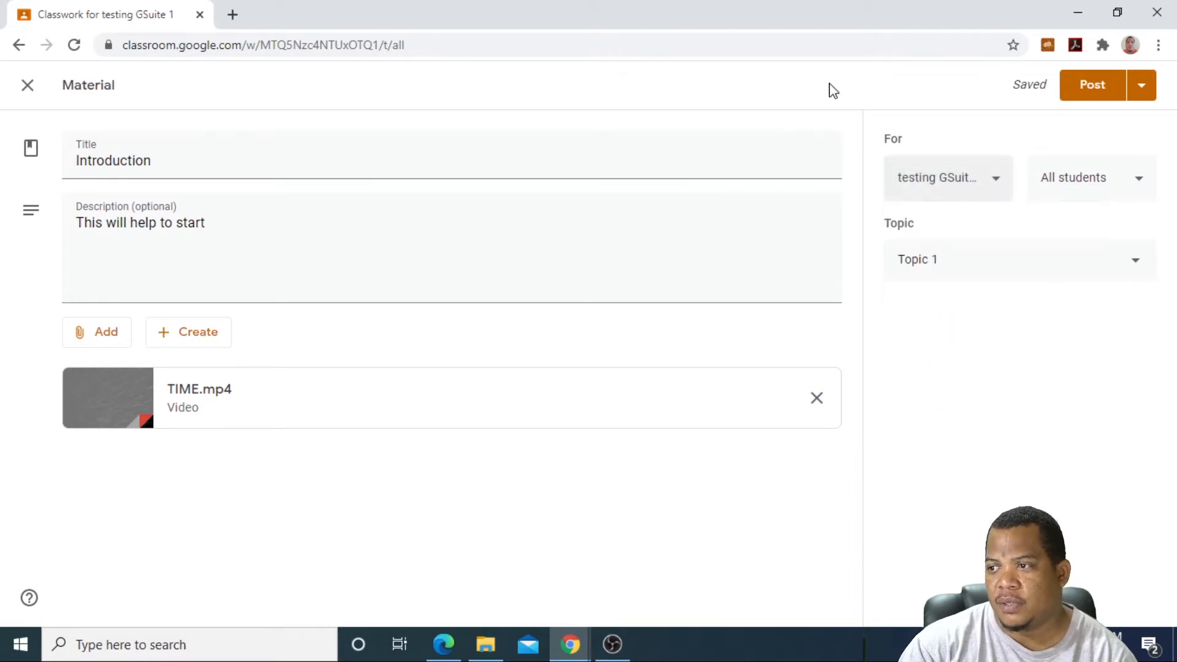
left_click(1092, 86)
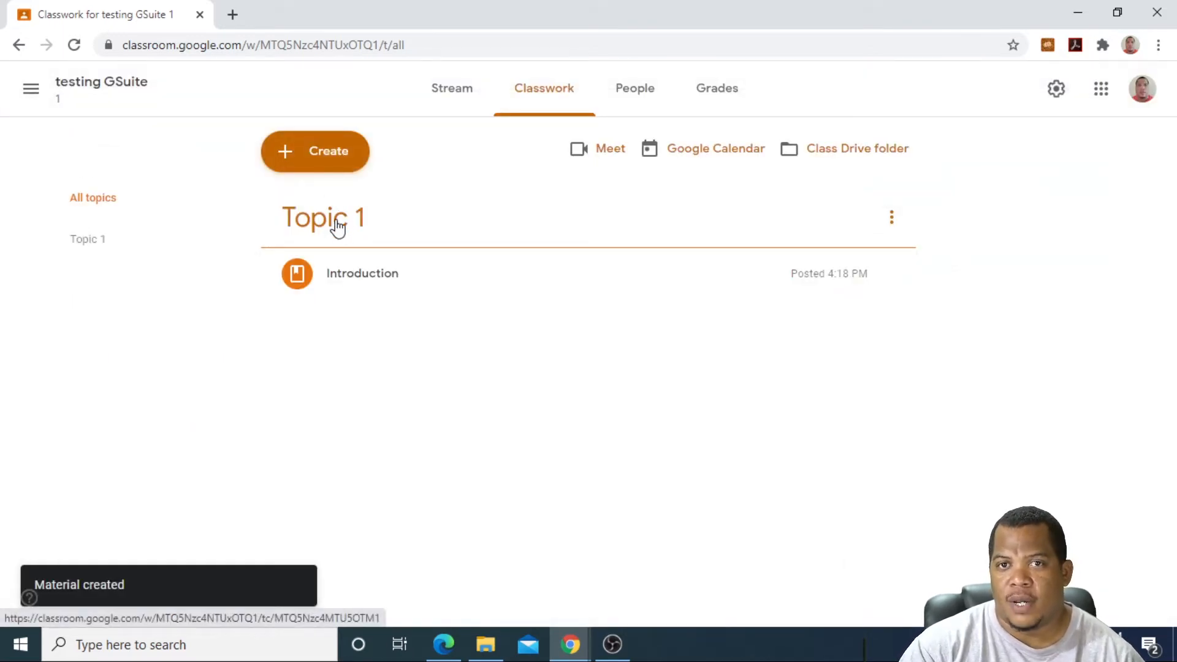
Step: Add a Topic 2 heading and drag it below Topic 1
left_click(293, 156)
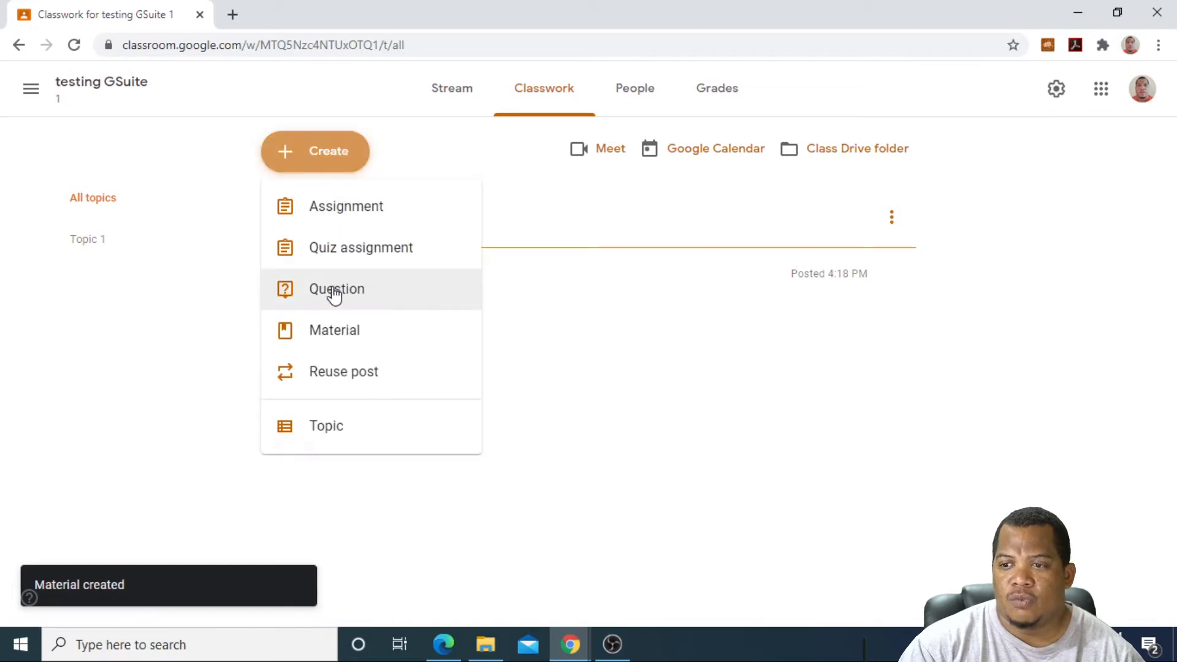
left_click(328, 215)
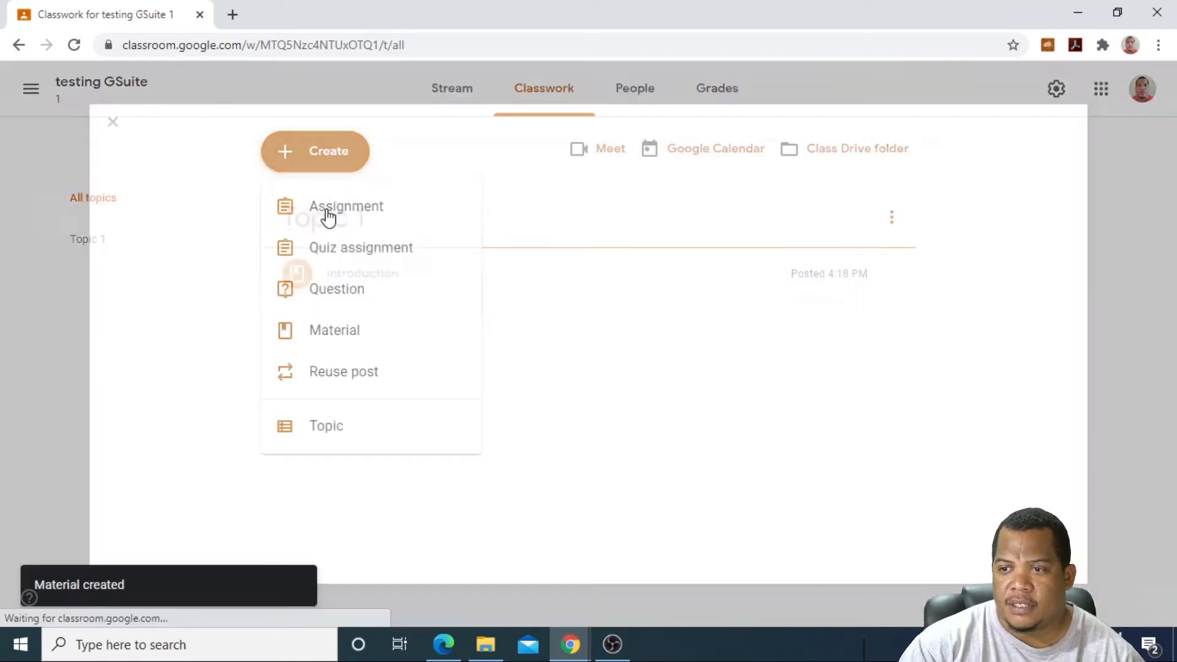
left_click(29, 85)
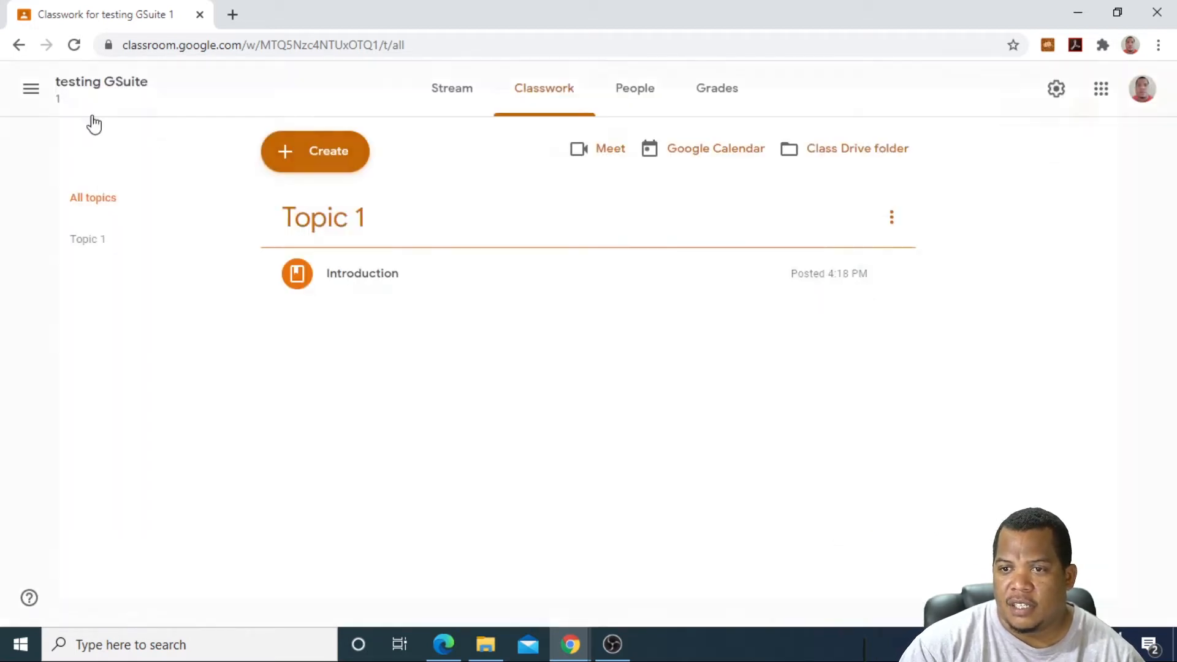
left_click(305, 157)
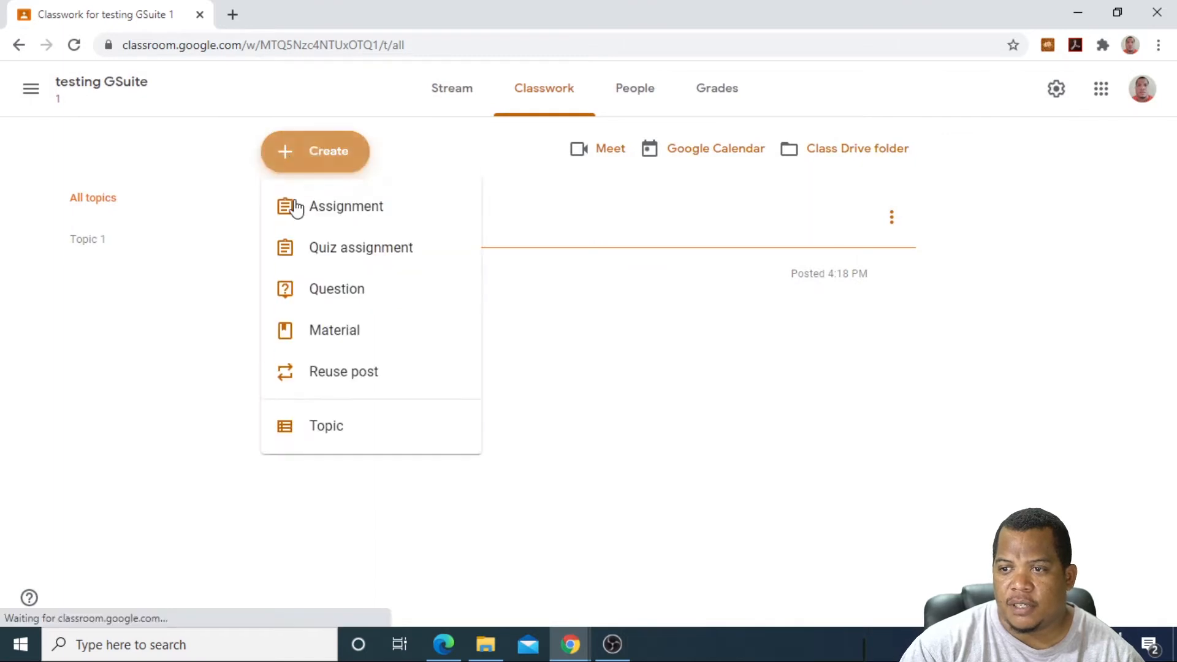
left_click(331, 437)
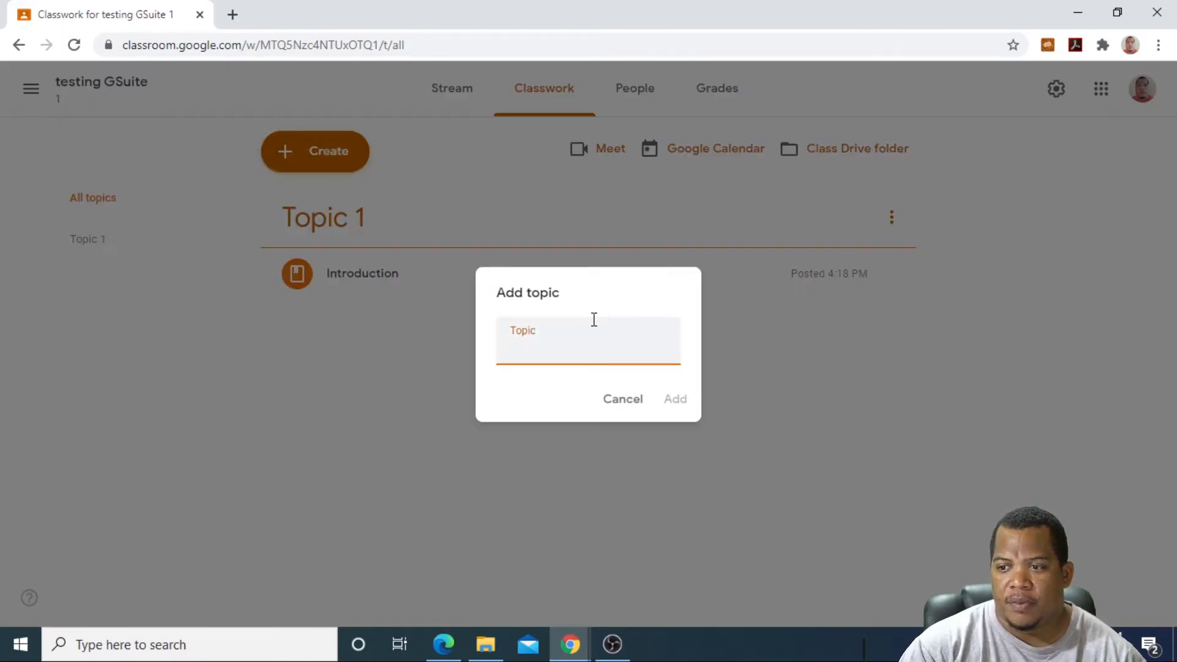
type("Topic 2")
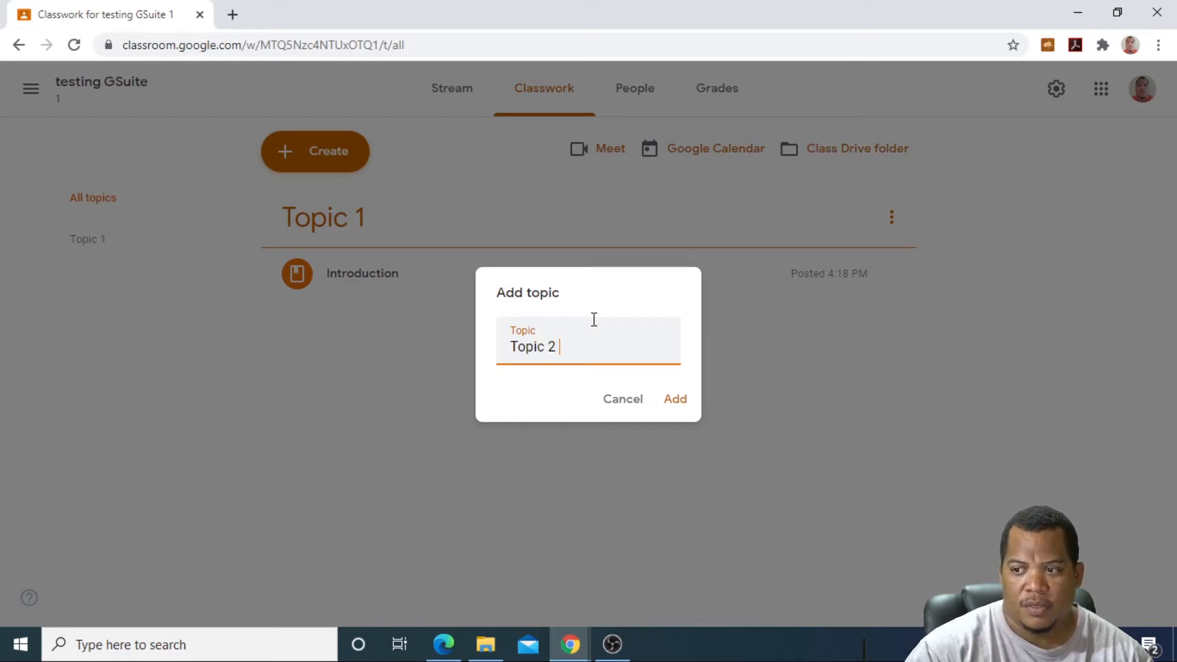
left_click(674, 401)
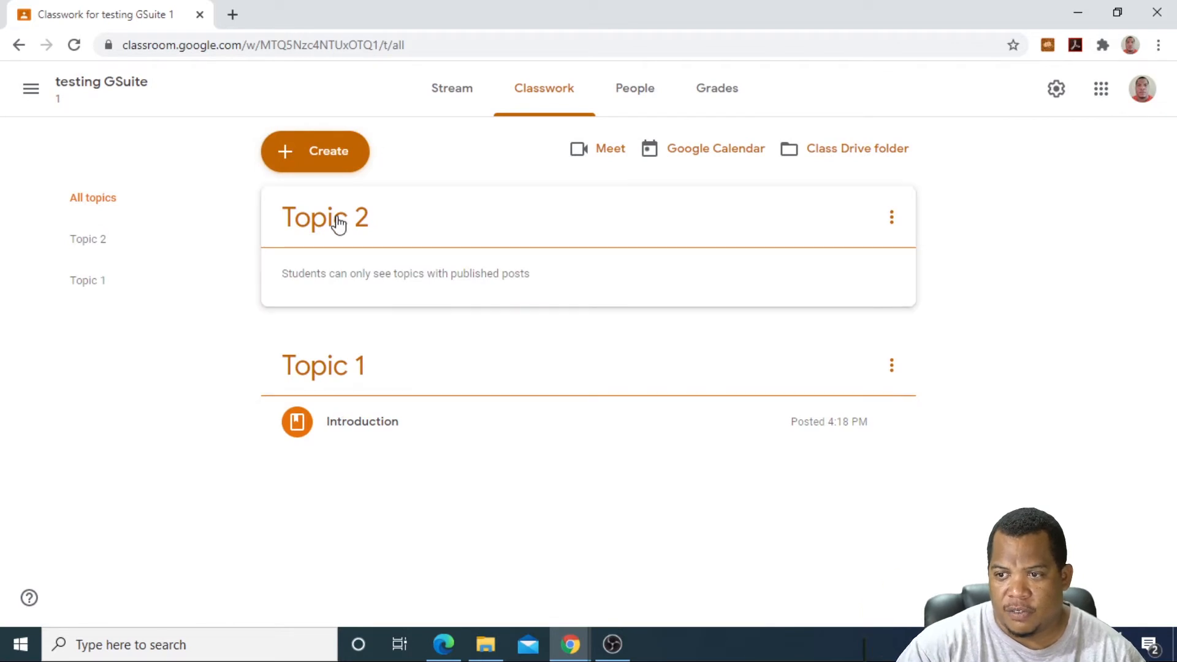
left_click_drag(342, 225, 380, 383)
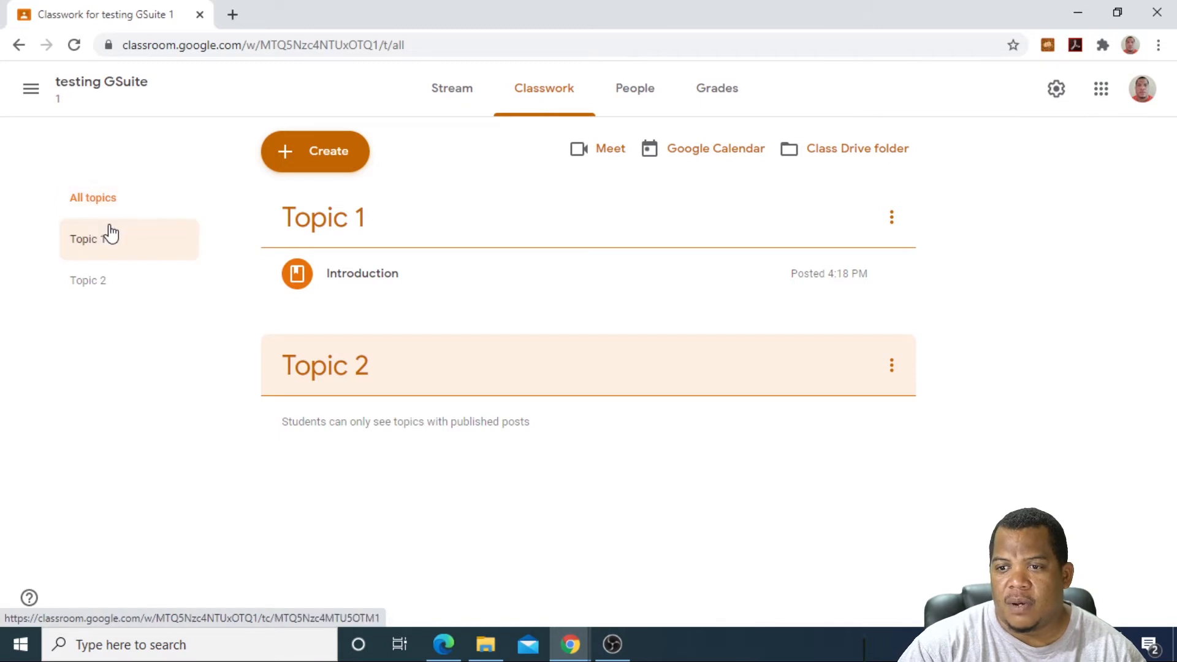
left_click(306, 163)
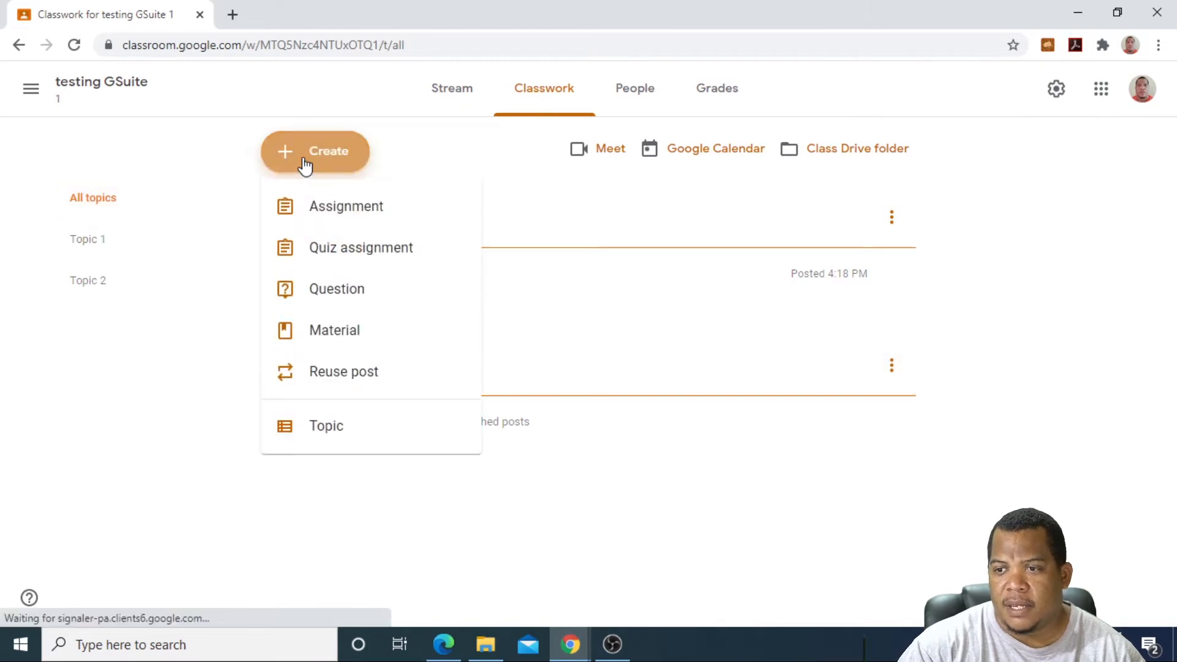
Step: Draft the question 'How do you like the google classroom?' with answer-in-the-space-provided instructions
left_click(332, 293)
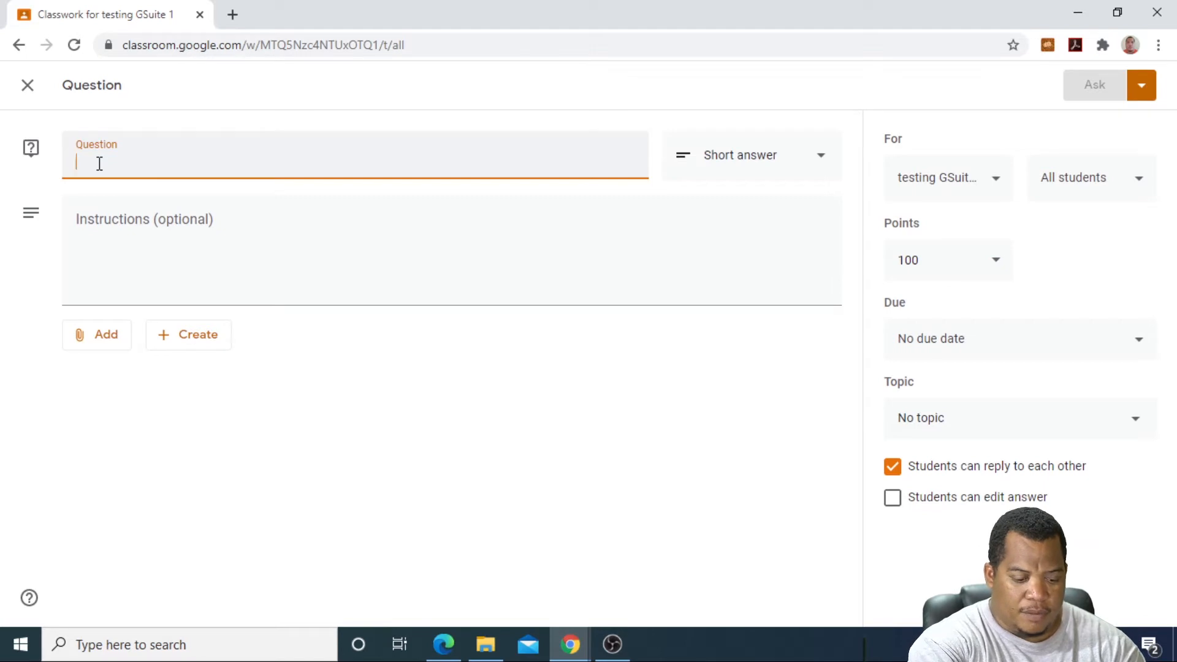
type("How do yo")
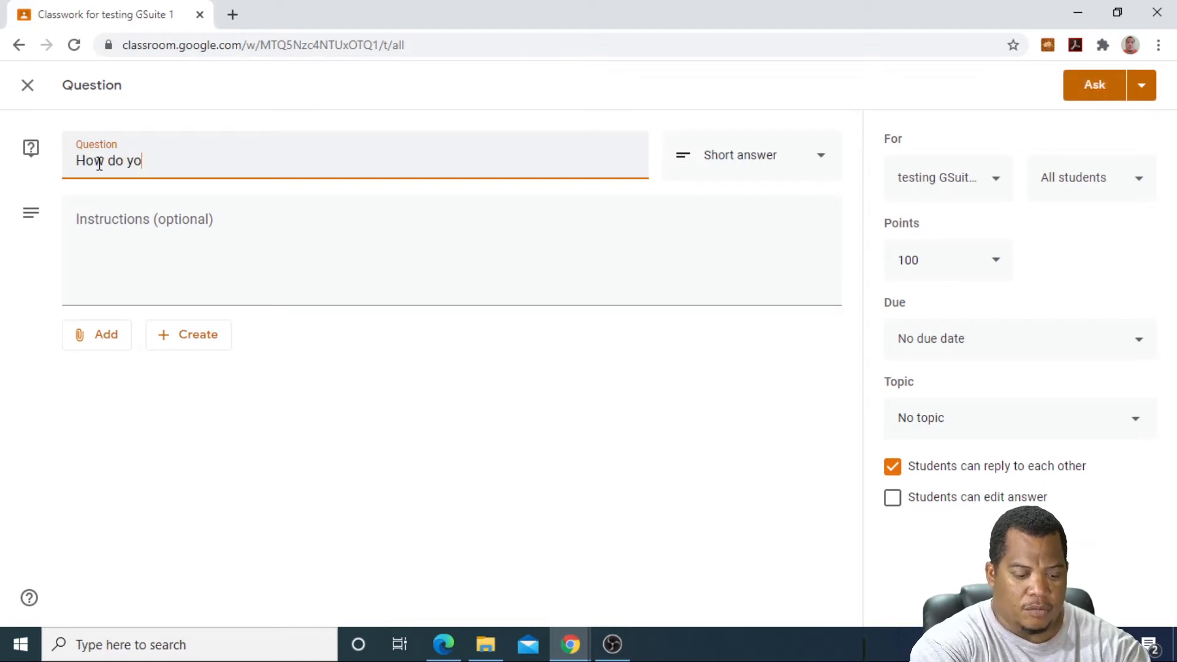
type("u like t")
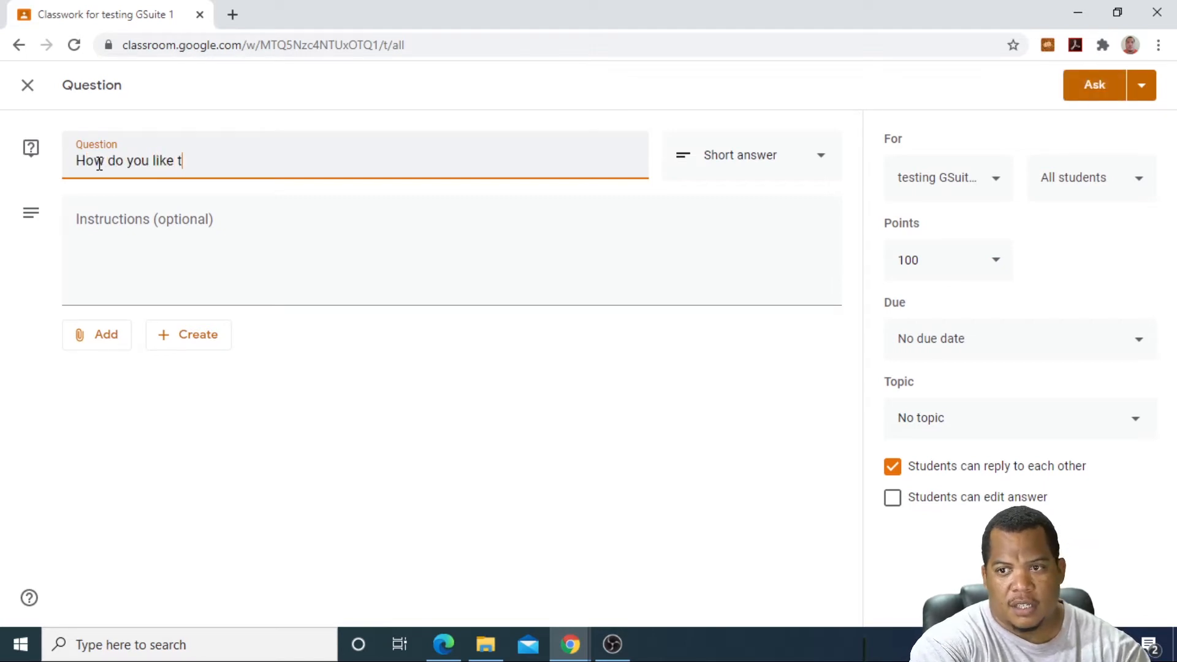
type("he google")
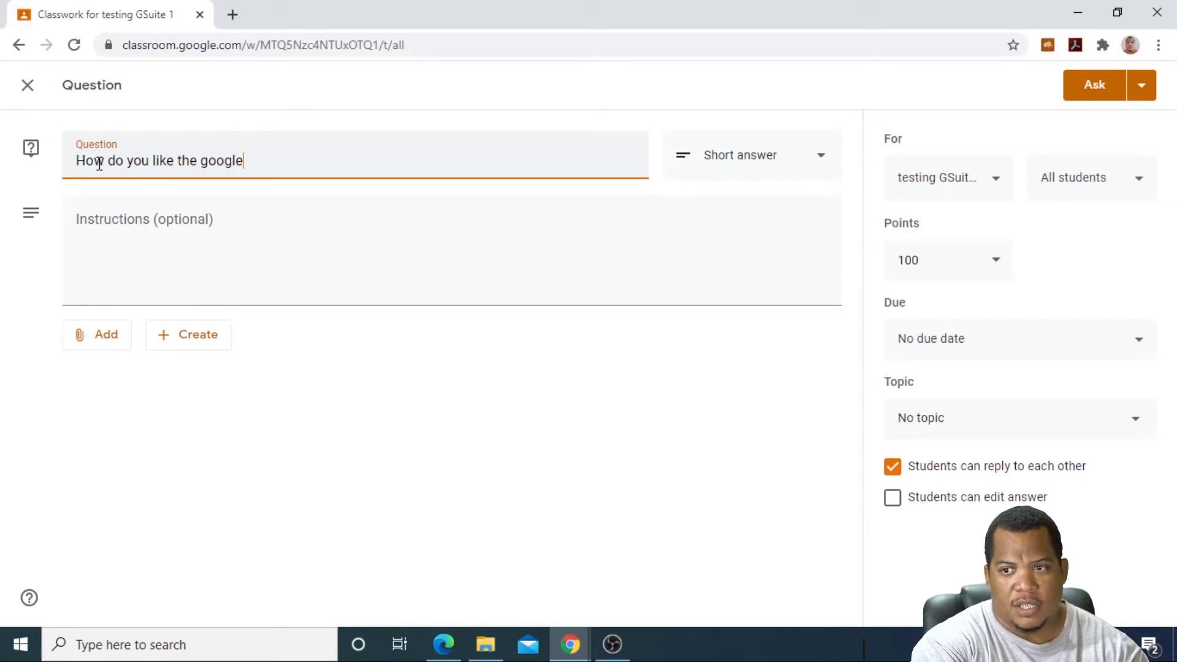
type(" classroom")
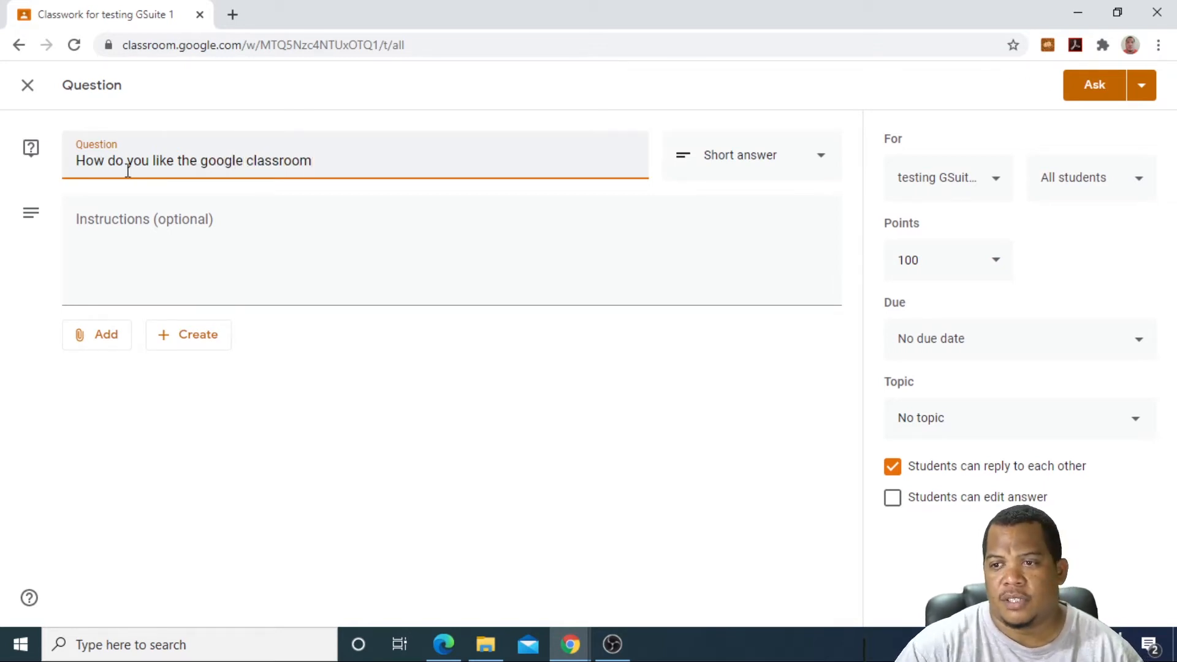
type("?")
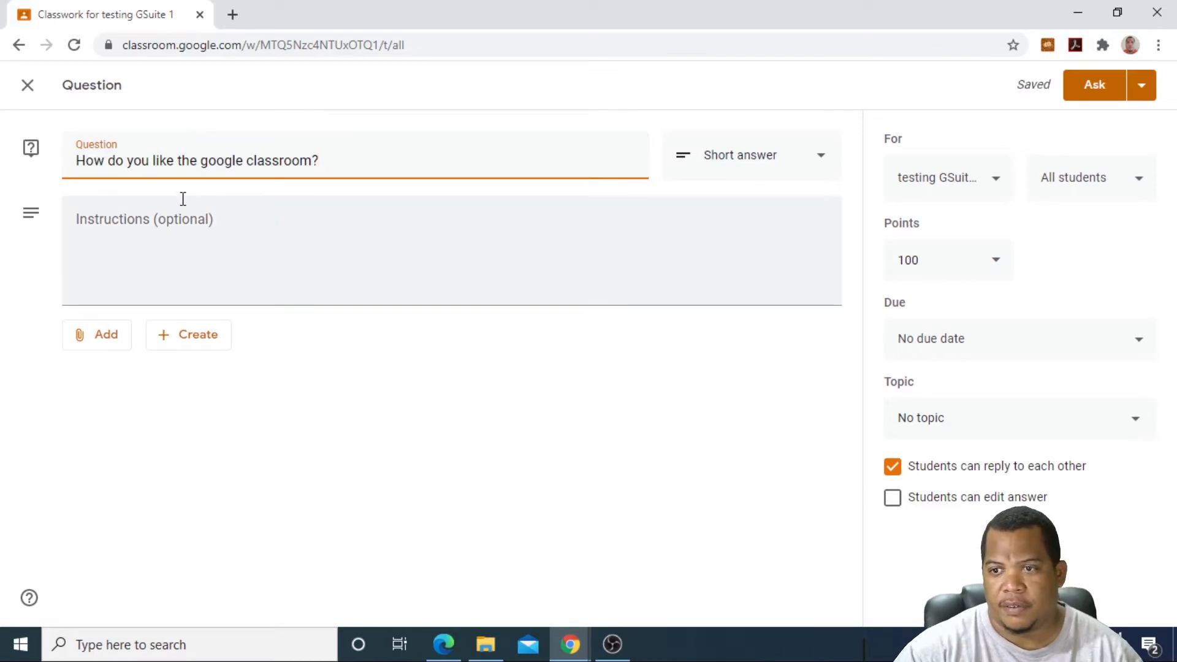
left_click(109, 236)
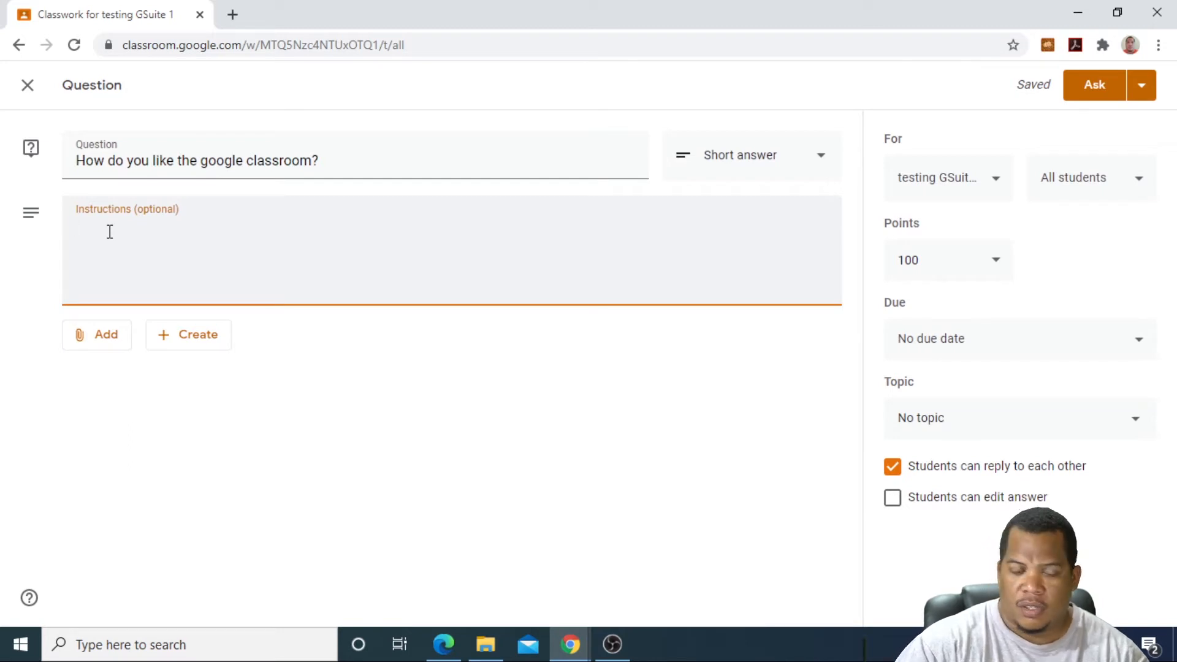
type("Answer the fol")
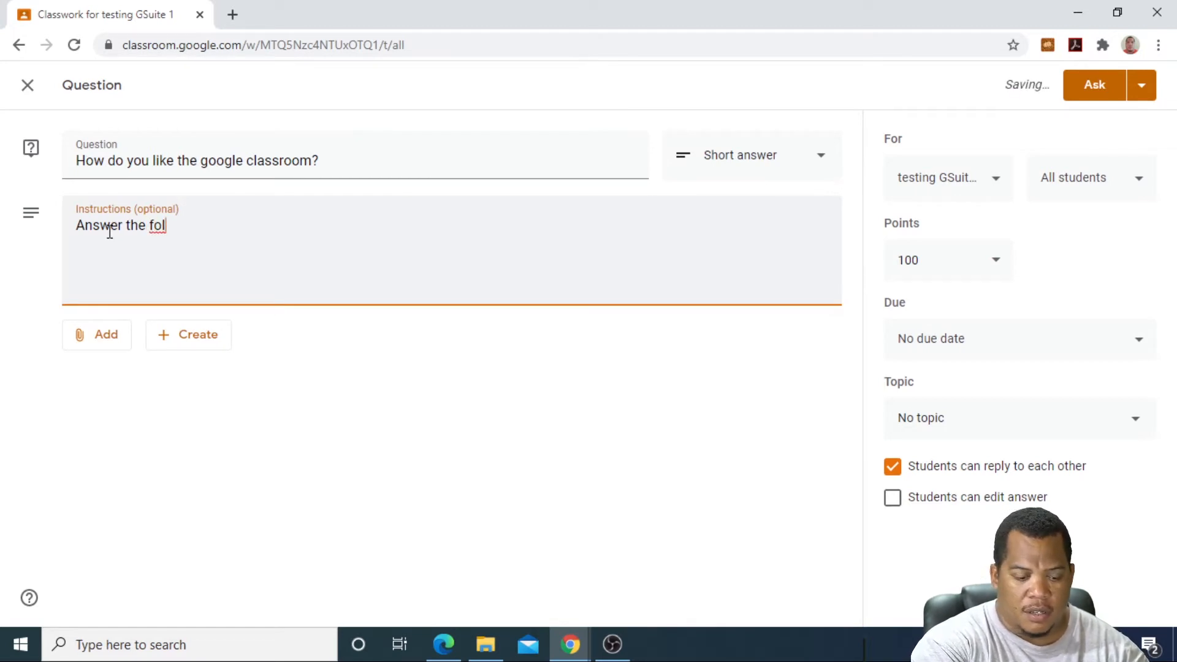
type("i")
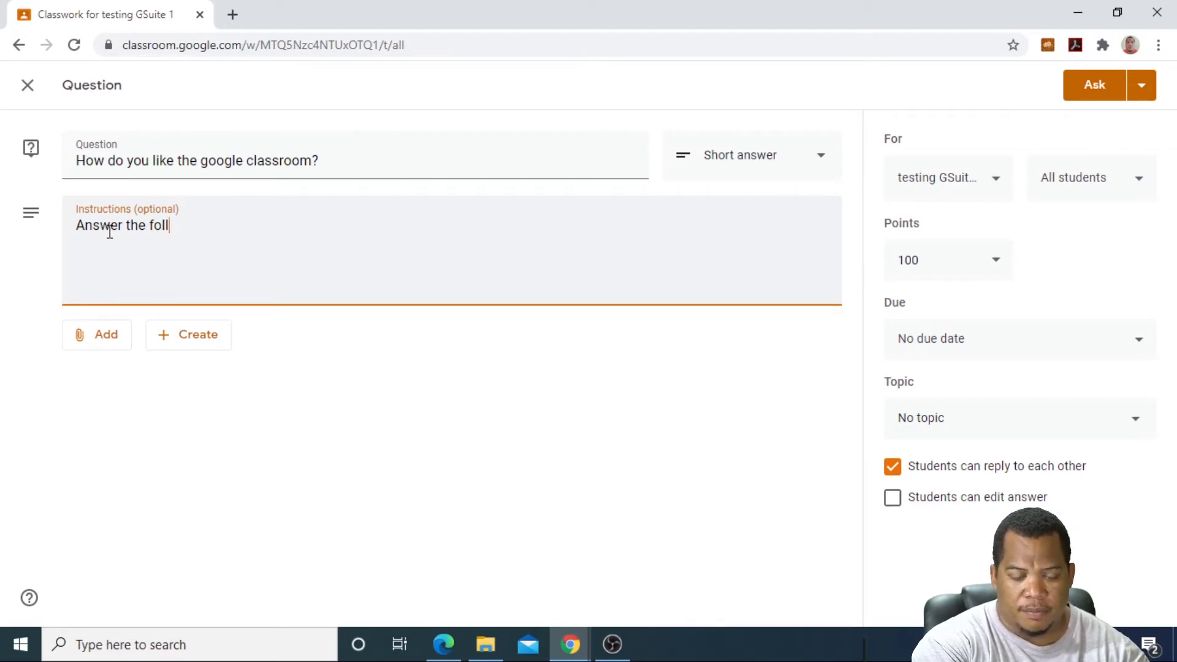
type("n the answer space pro")
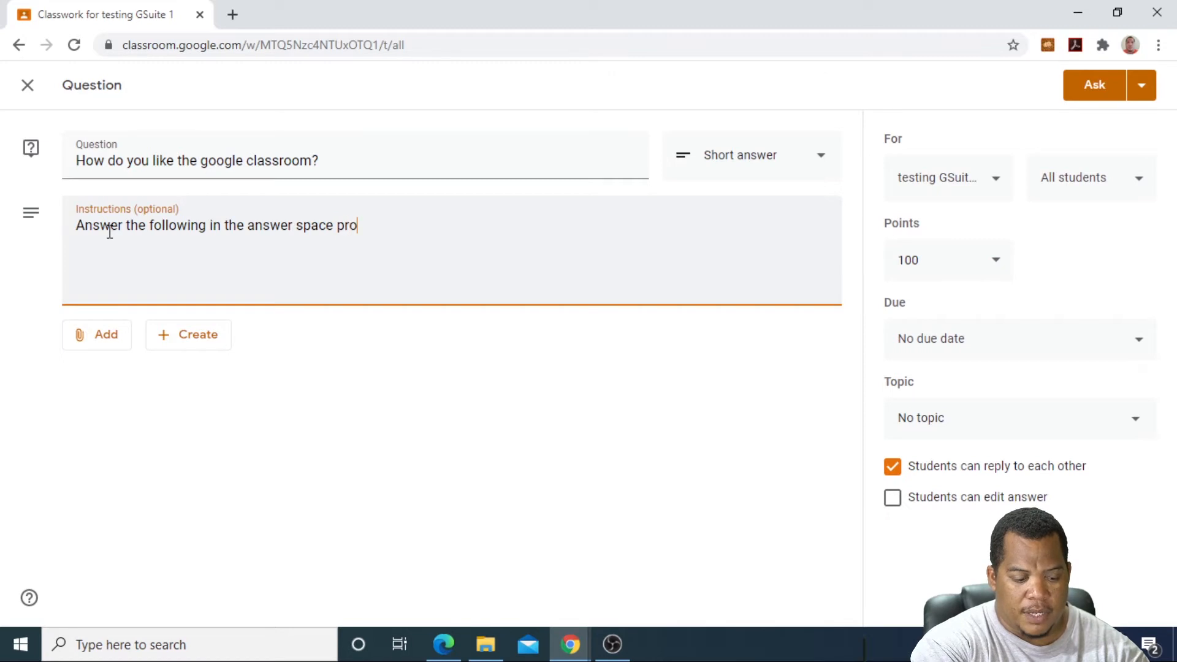
type("ded")
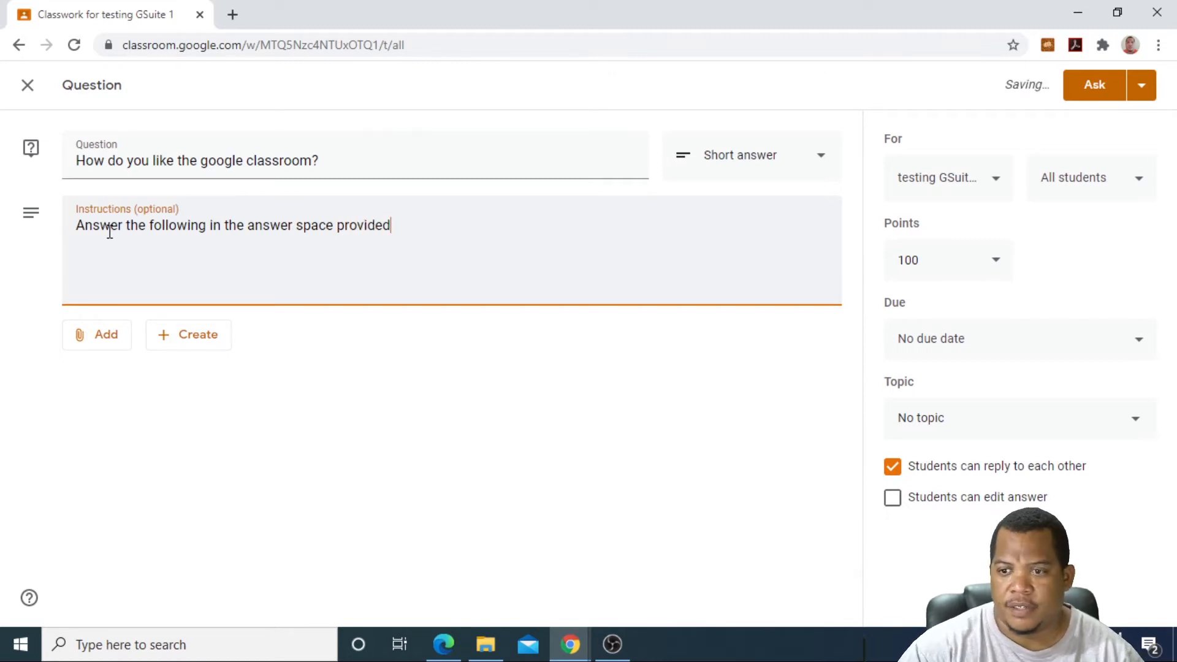
left_click(106, 339)
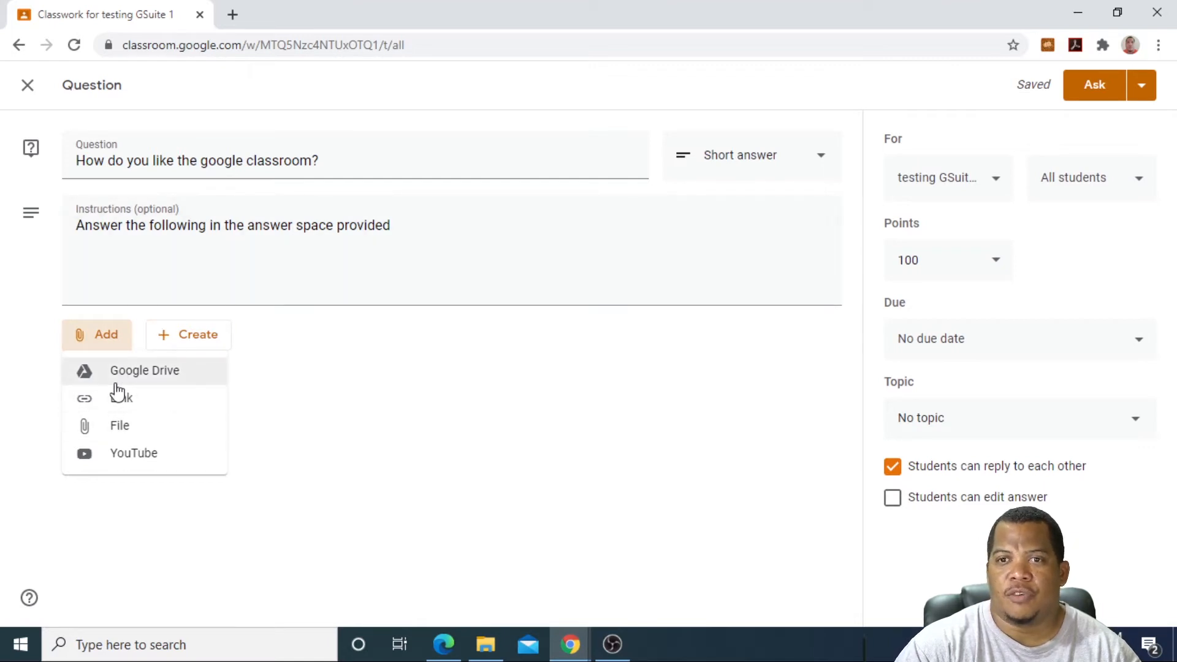
Step: Search YouTube for database lessons and attach 'Lesson 2 Database Objects in Access' to the question
left_click(134, 454)
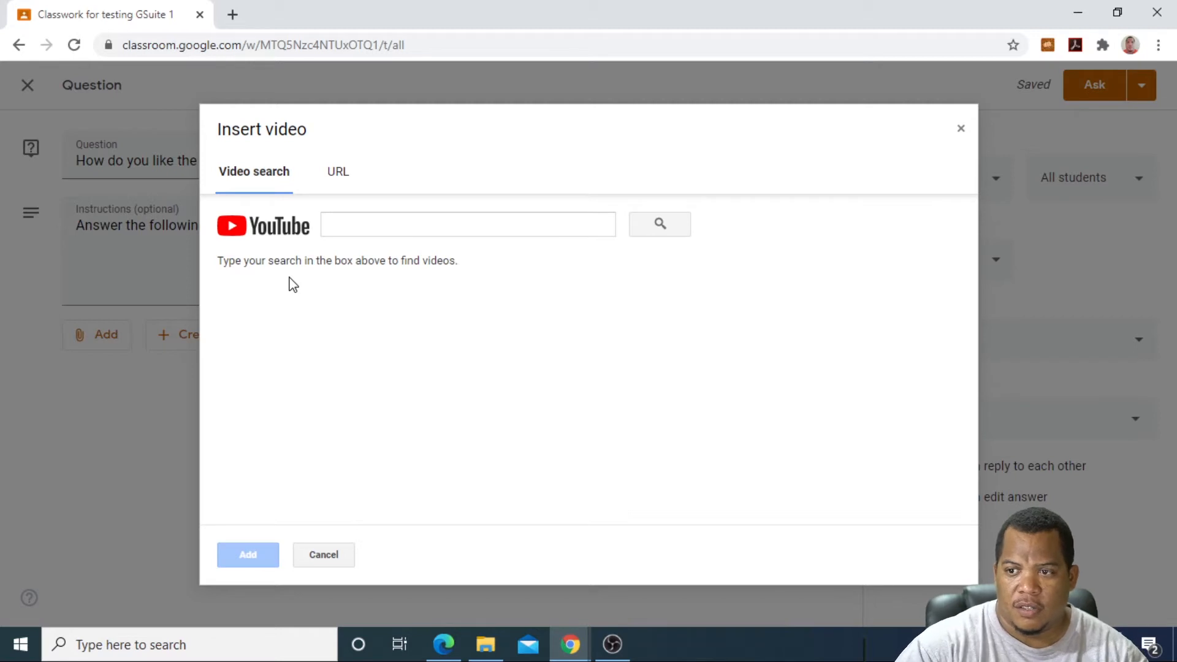
left_click(363, 224)
type("Marcel Palma da")
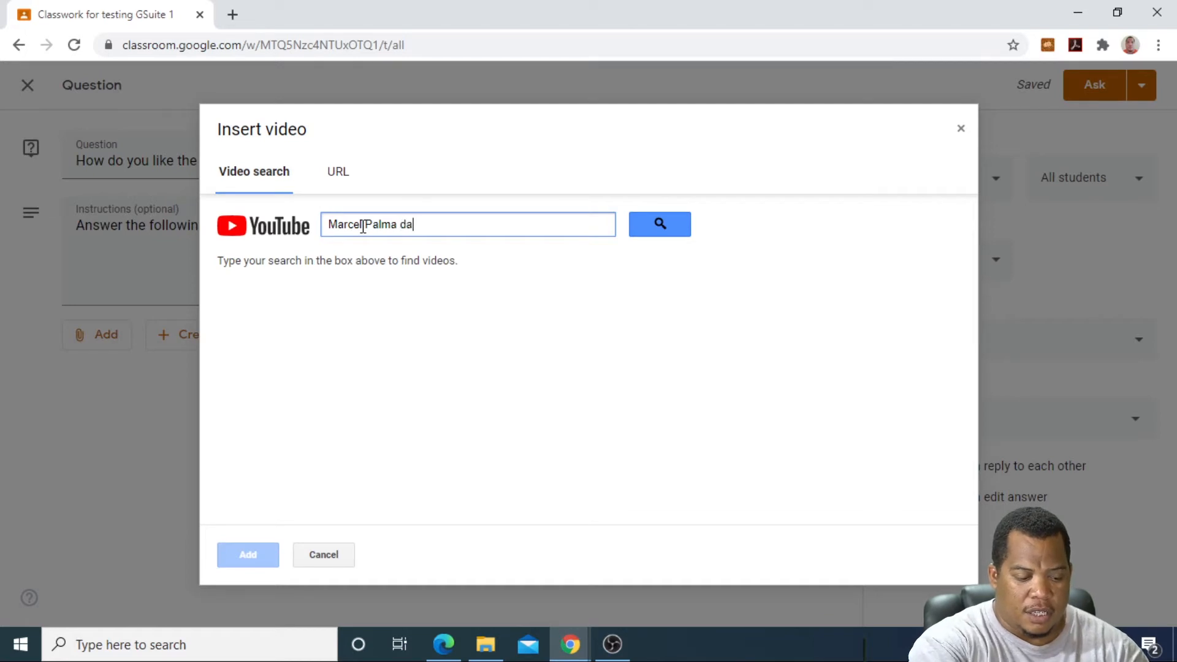
type("tabase")
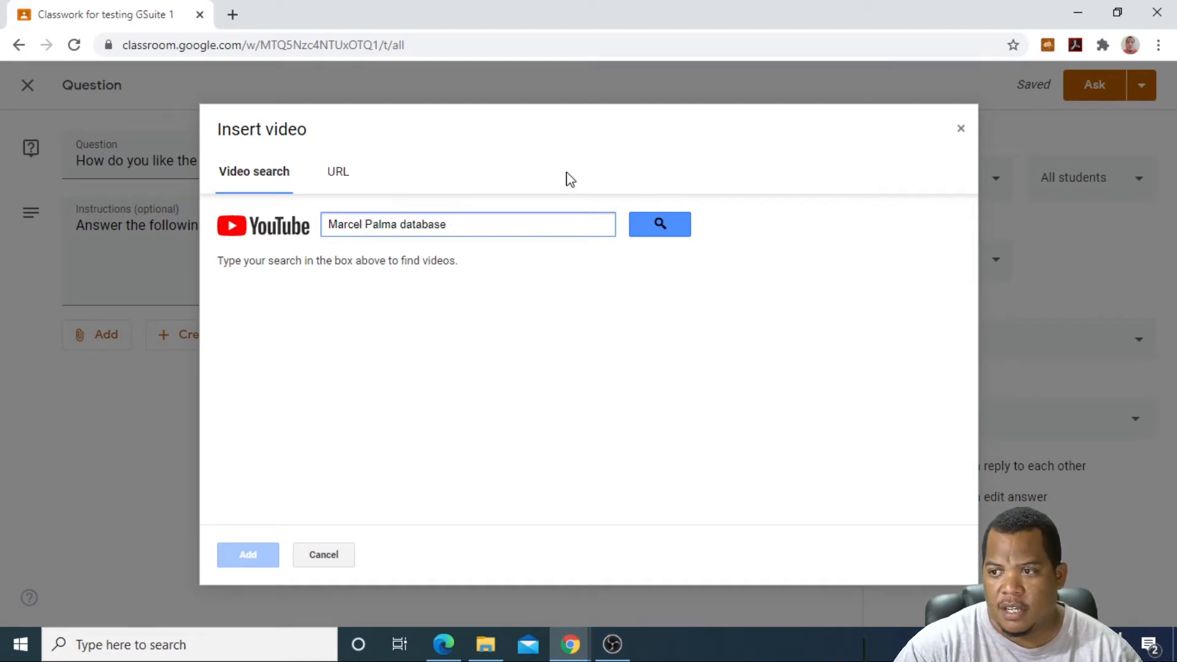
left_click(660, 223)
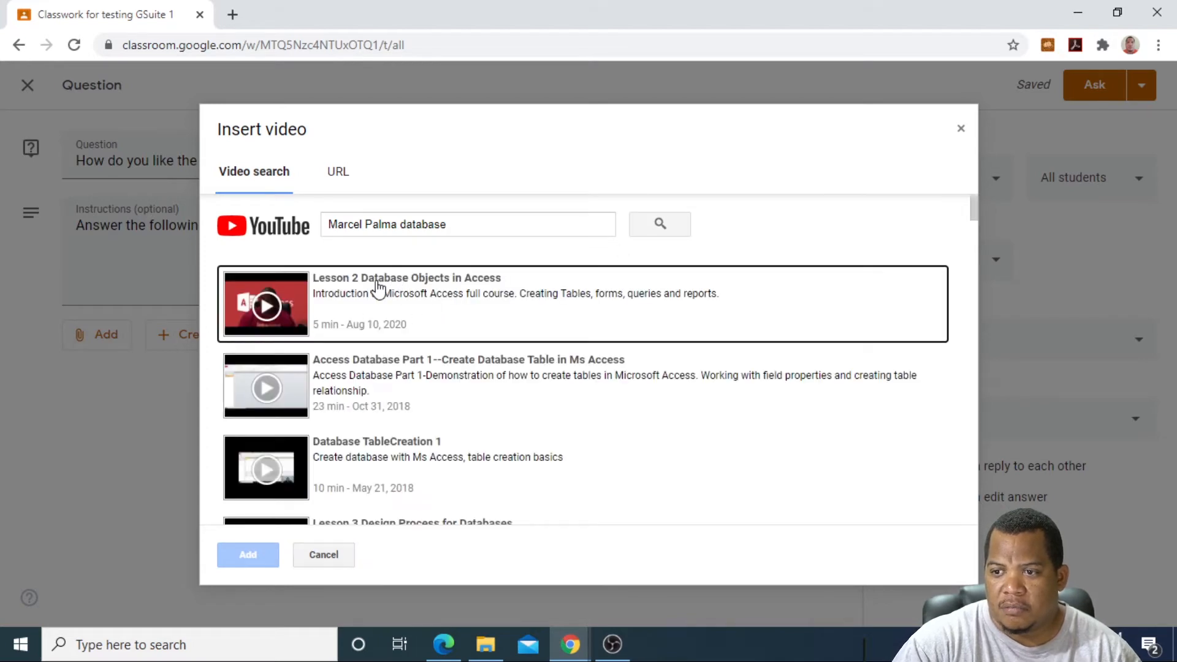
scroll(402, 359, "down", 10)
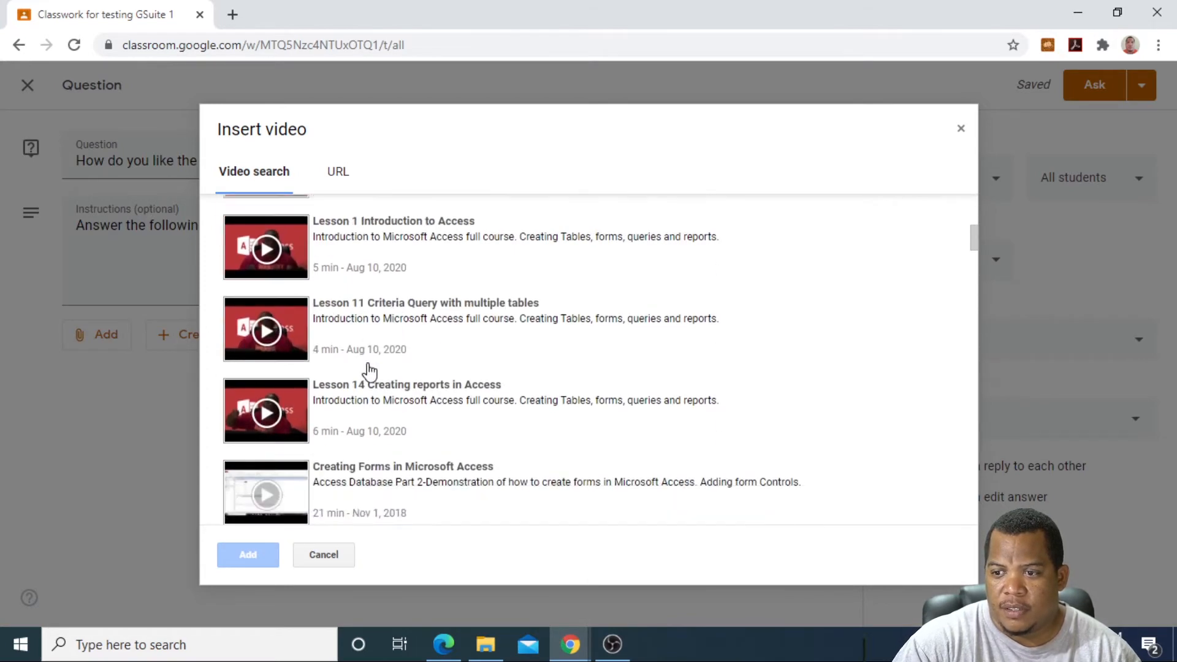
scroll(307, 360, "up", 10)
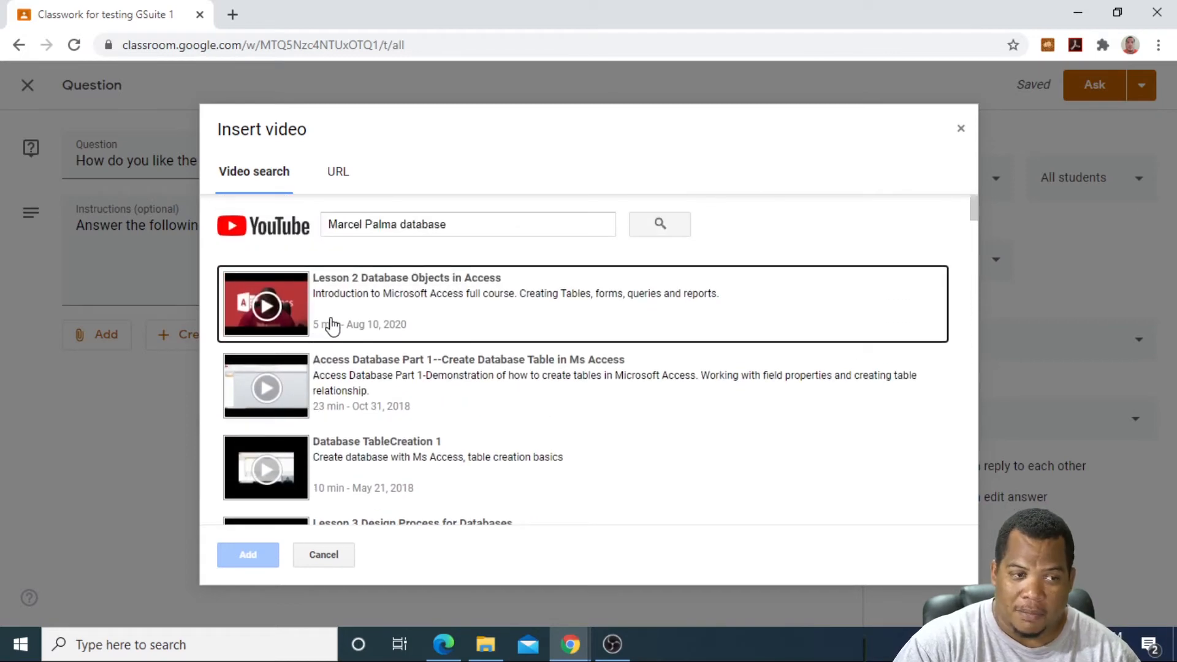
left_click(358, 295)
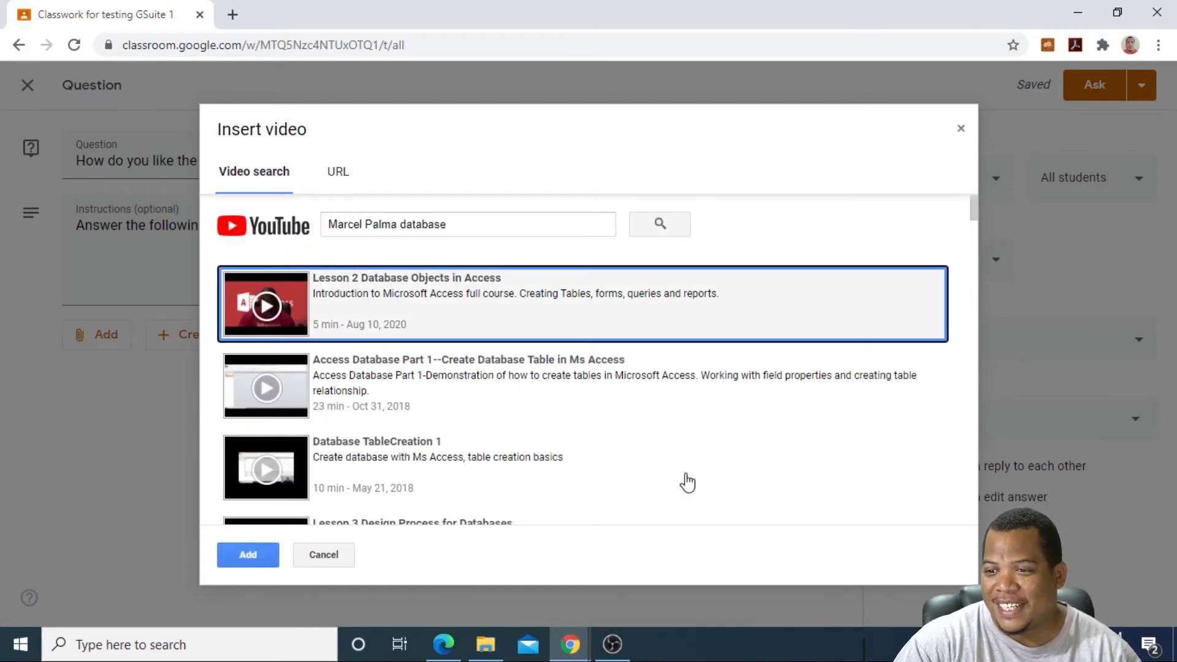
left_click(241, 553)
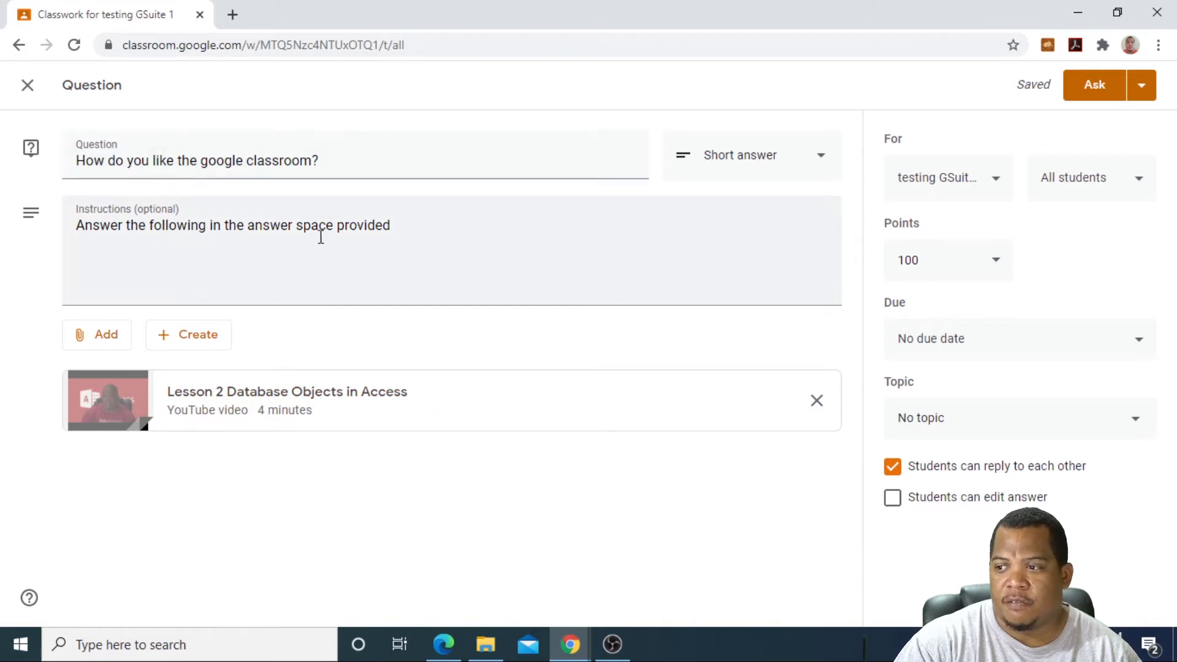
Step: Set the question's due date to Oct 9 and keep it worth 100 points
left_click(1138, 344)
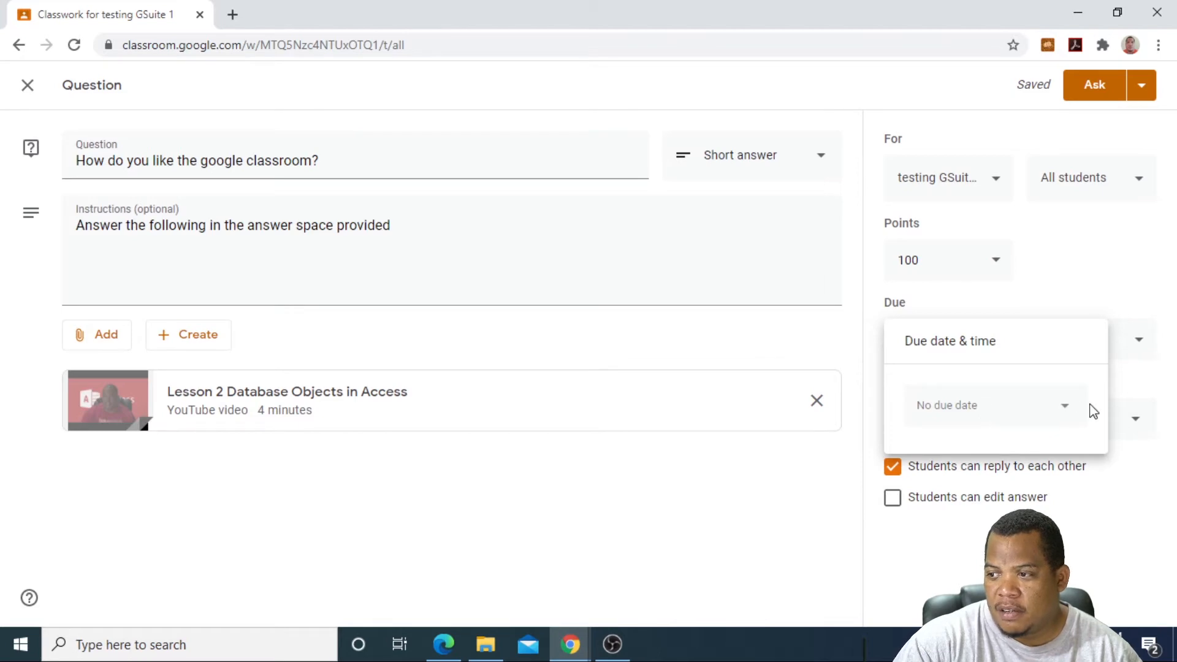
left_click(1064, 408)
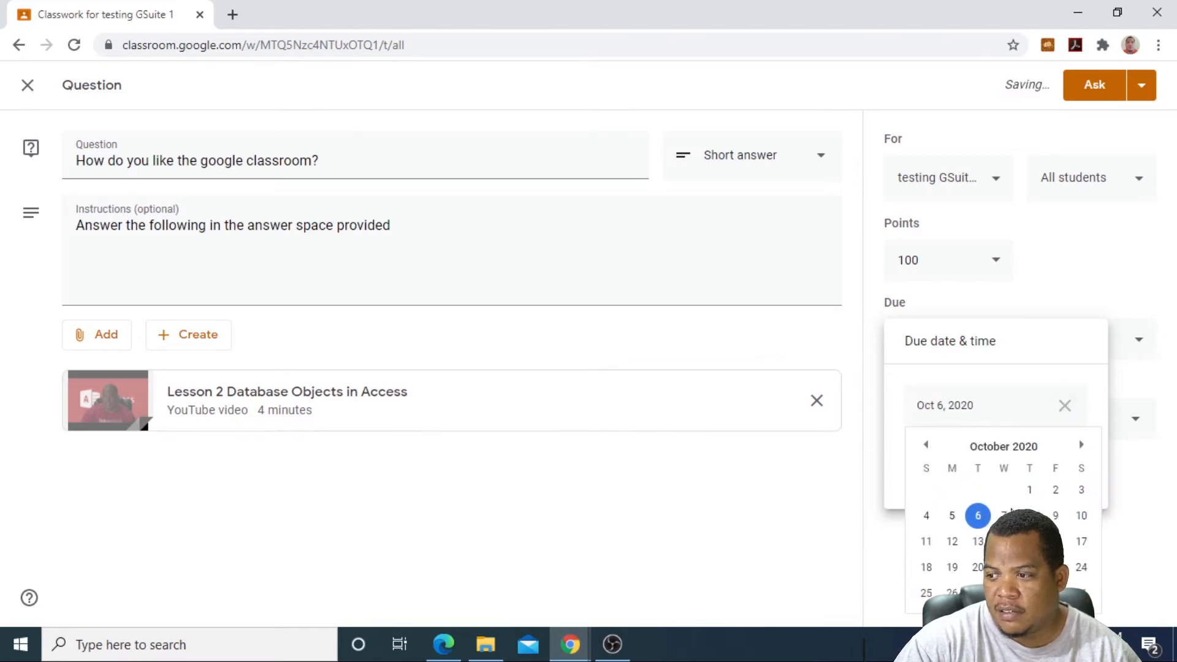
left_click(1055, 516)
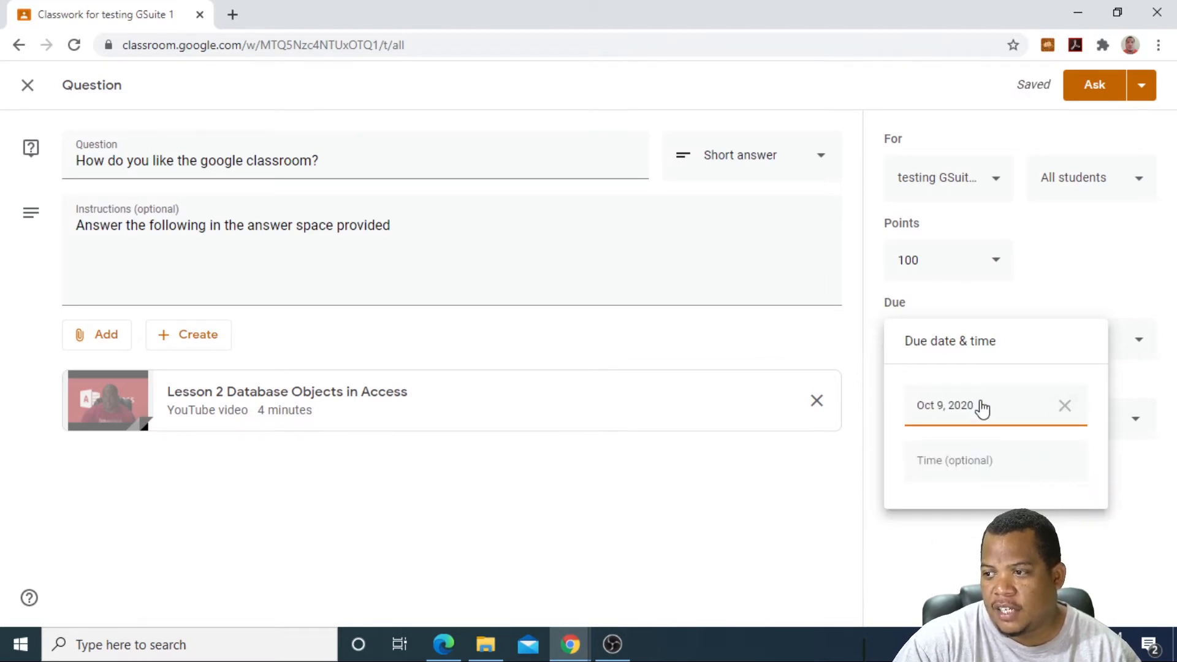
left_click(1058, 278)
left_click(994, 264)
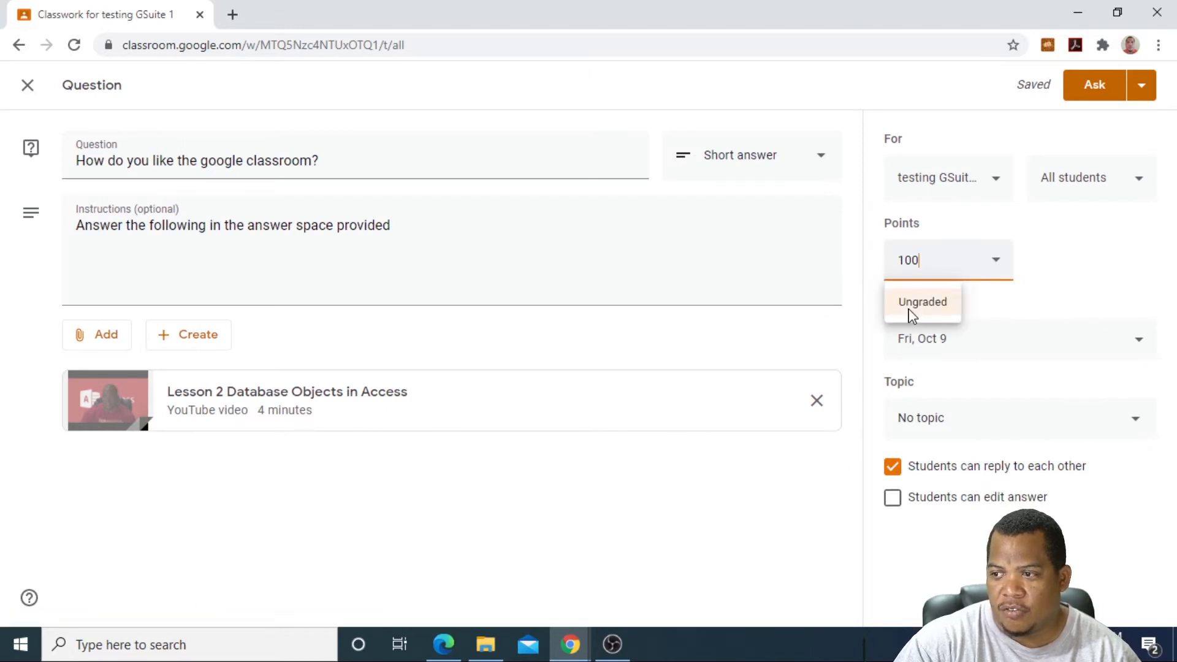
left_click(1090, 269)
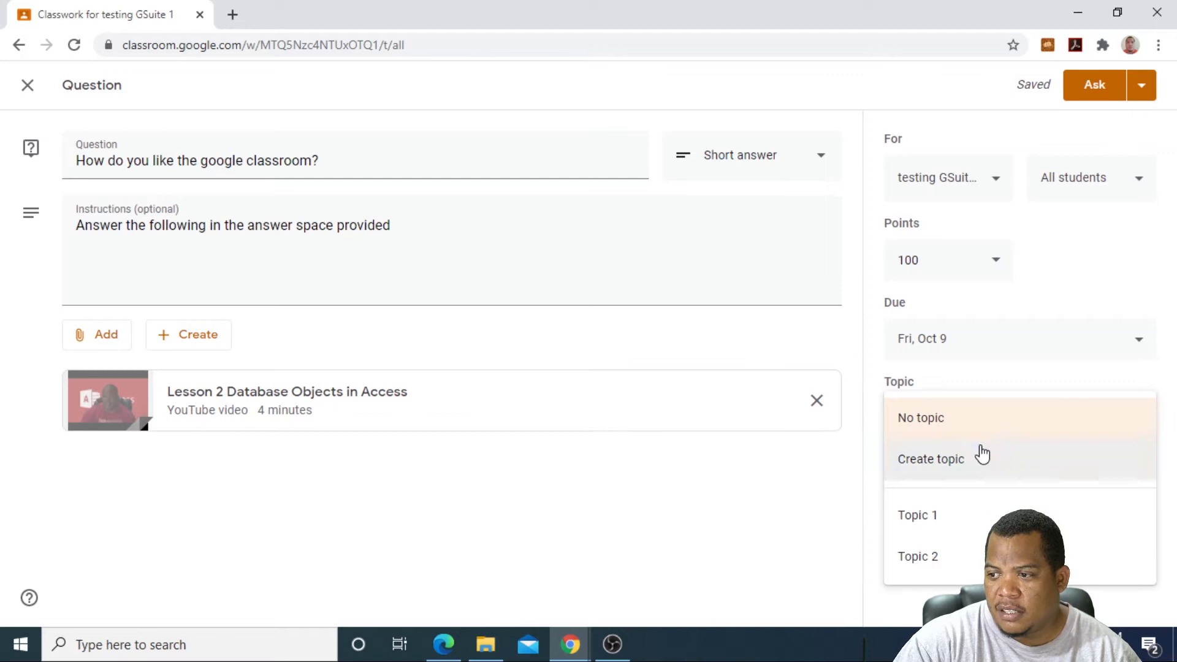
Step: File the question under Topic 2, let students edit answers, and post it
left_click(933, 553)
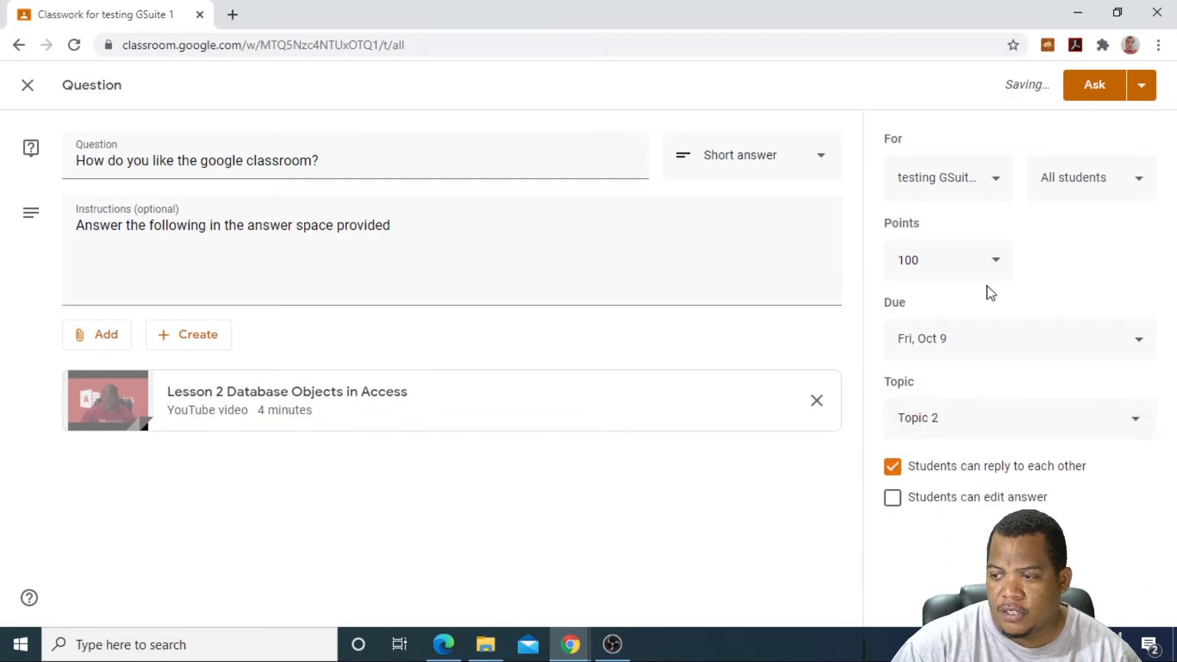
left_click(893, 500)
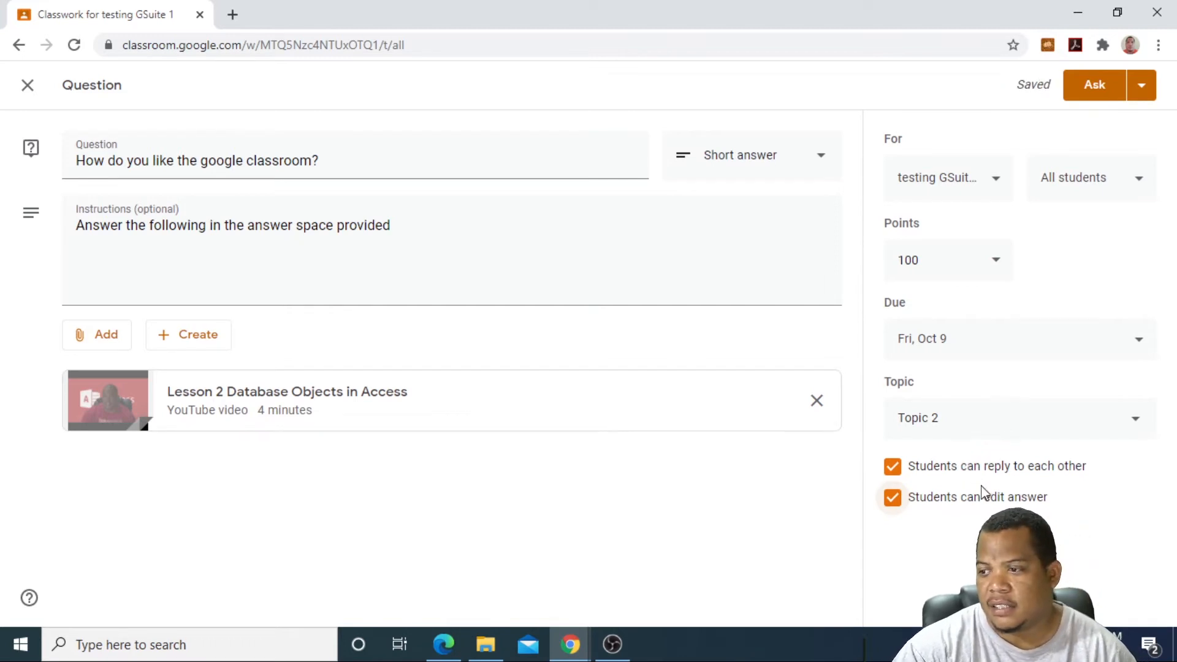
left_click(1094, 86)
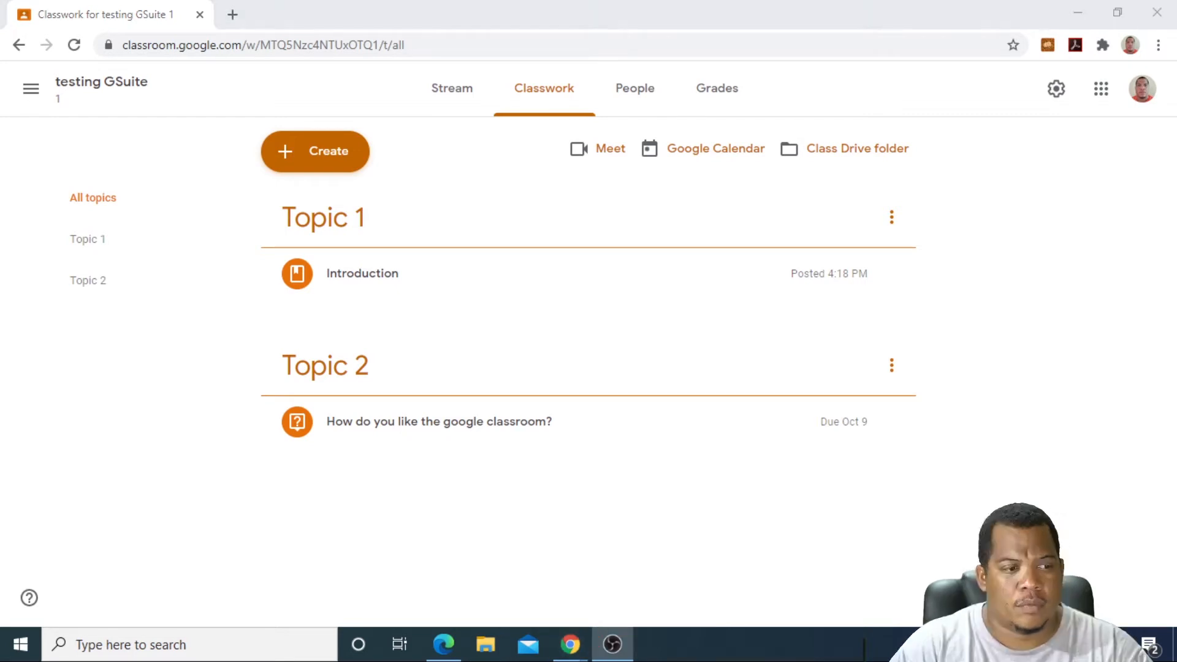
Step: Expand the posted question to review its Lesson 2 video and 0 turned in
left_click(392, 427)
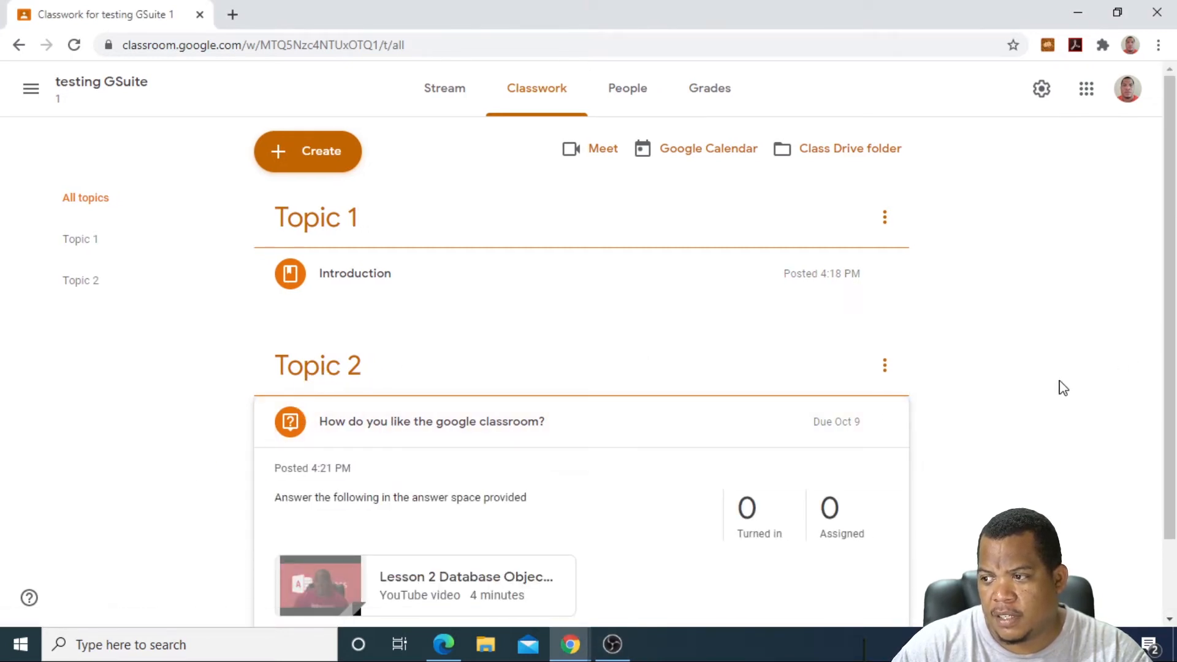
scroll(1053, 382, "down", 2)
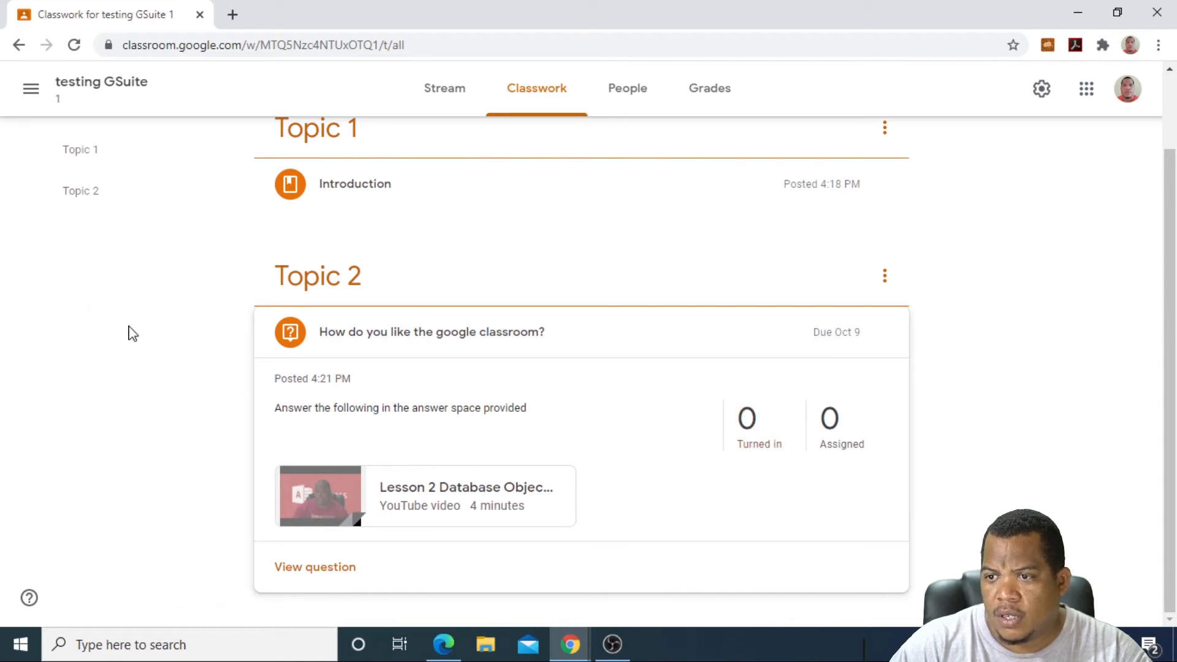
scroll(275, 202, "up", 2)
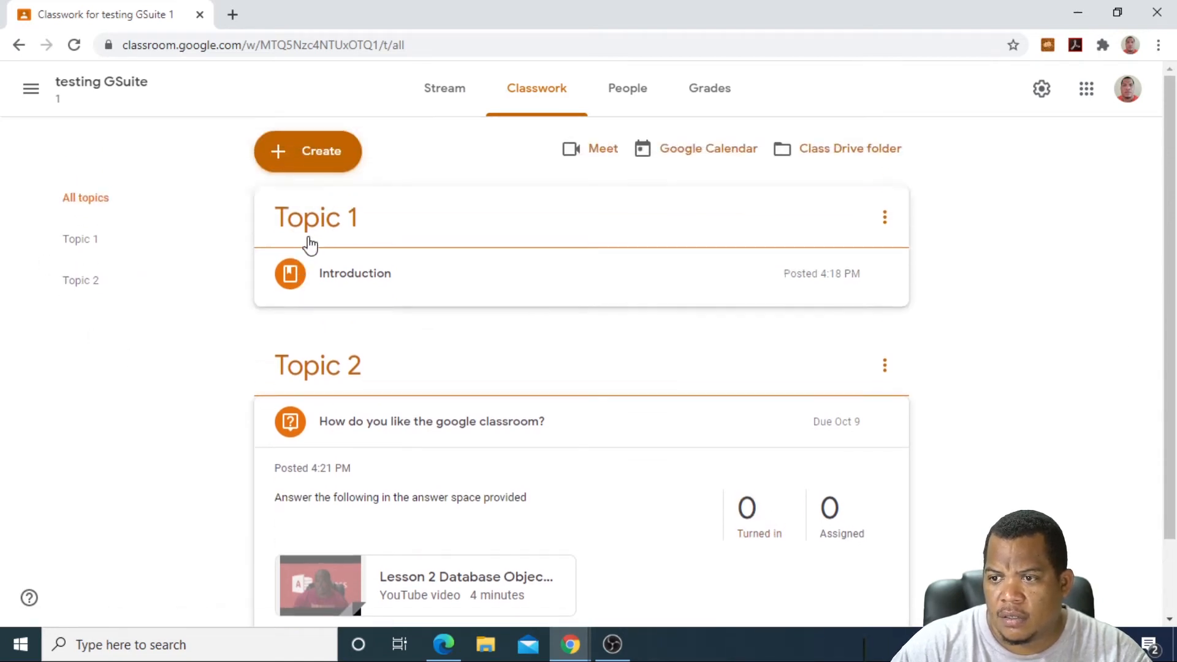
Step: Create a topic named 'Topic 3' and drag it below Topic 2
left_click(274, 167)
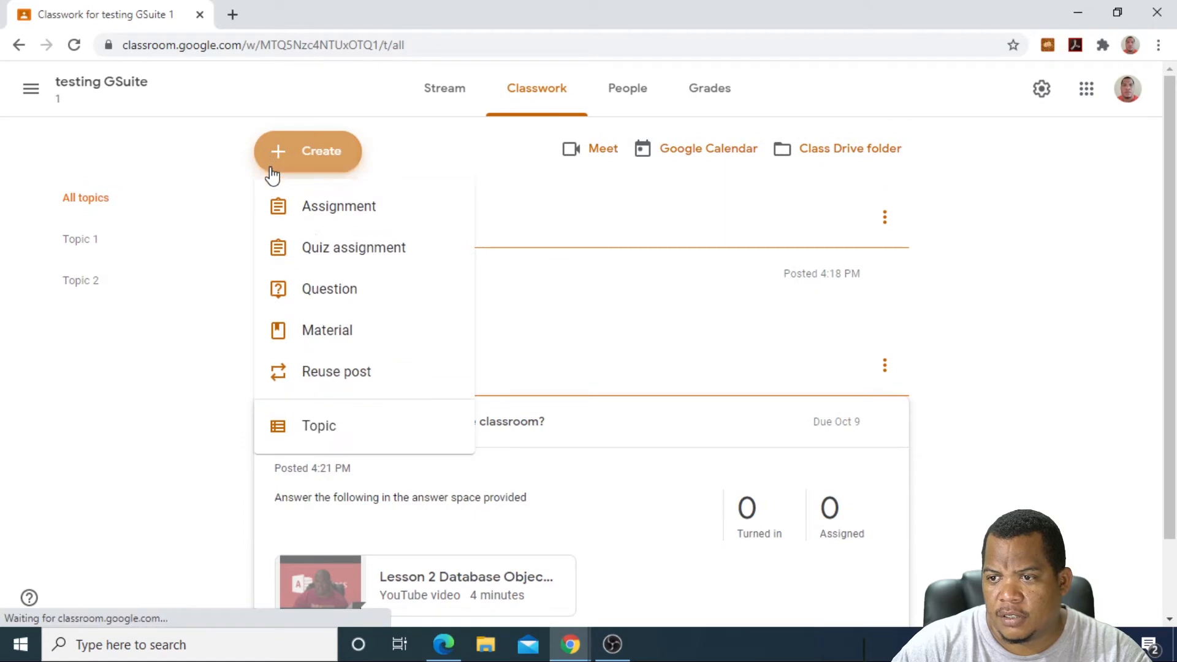
left_click(310, 427)
type("To")
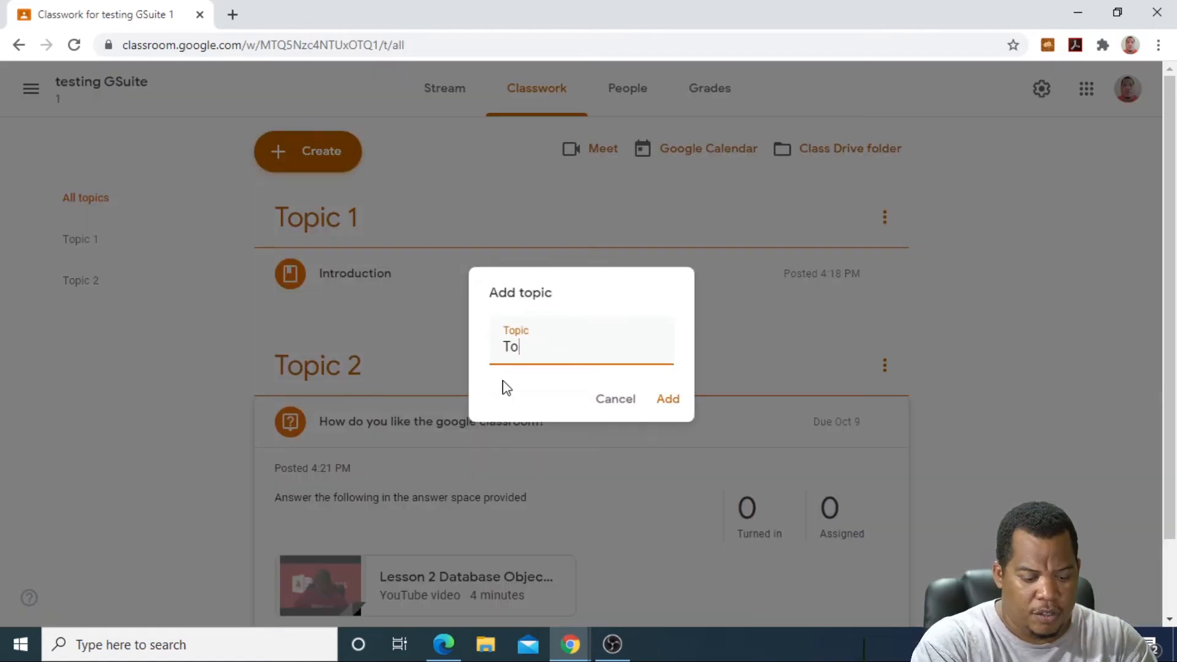
type("pic 3")
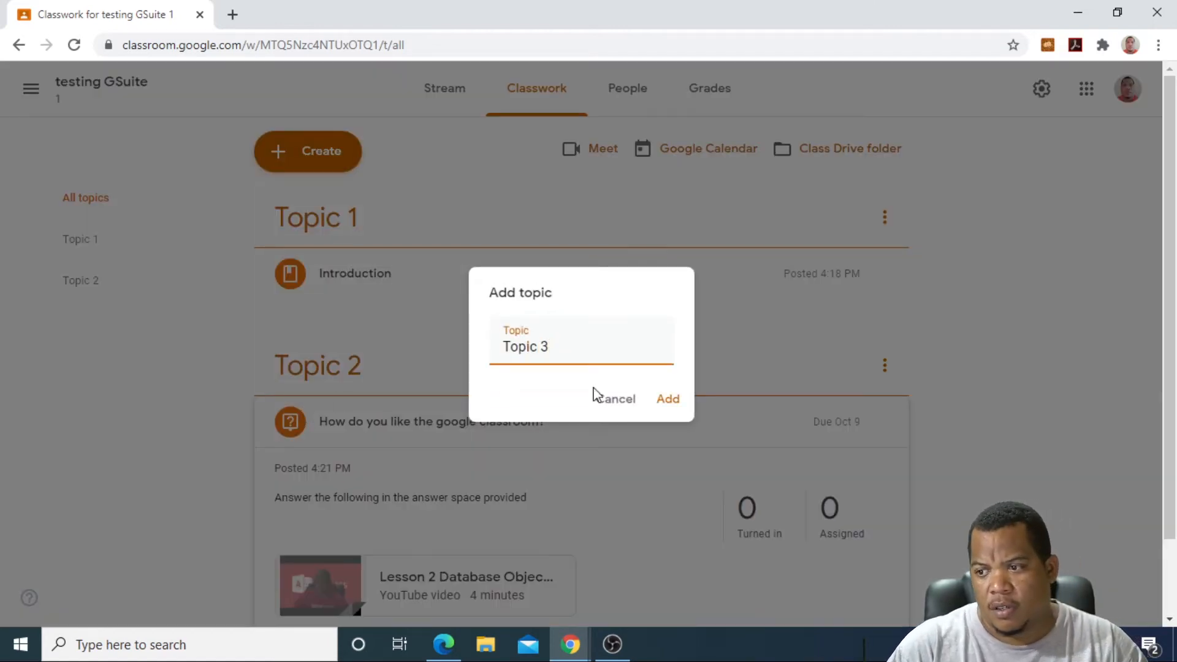
left_click(667, 399)
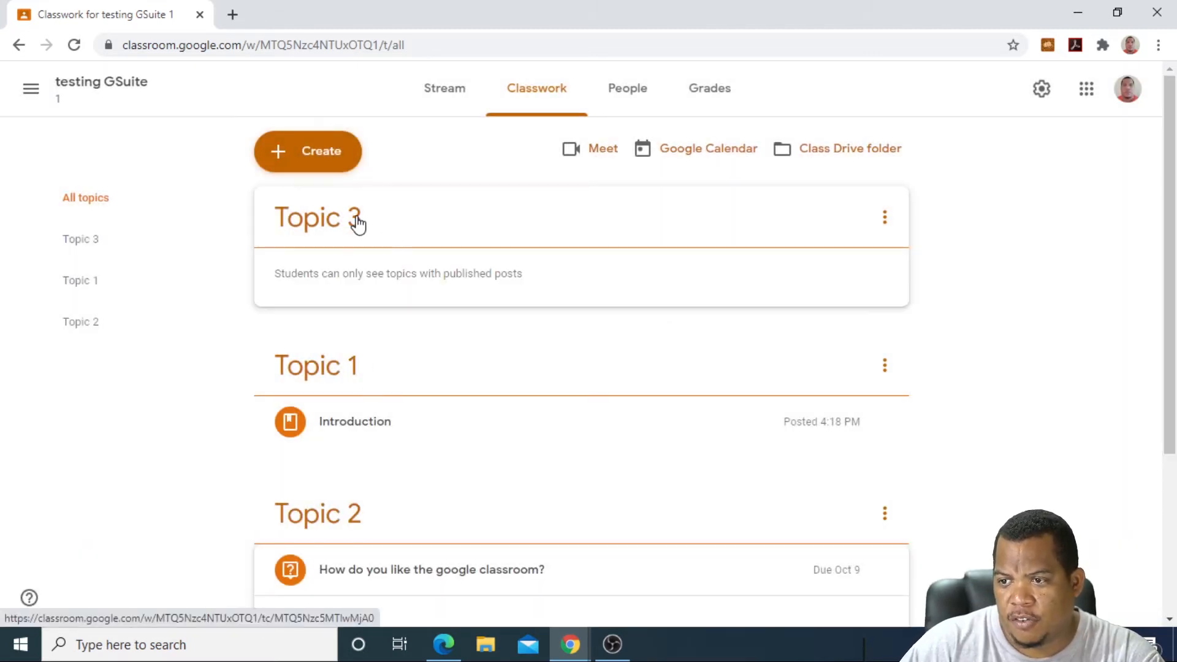
left_click_drag(355, 221, 383, 526)
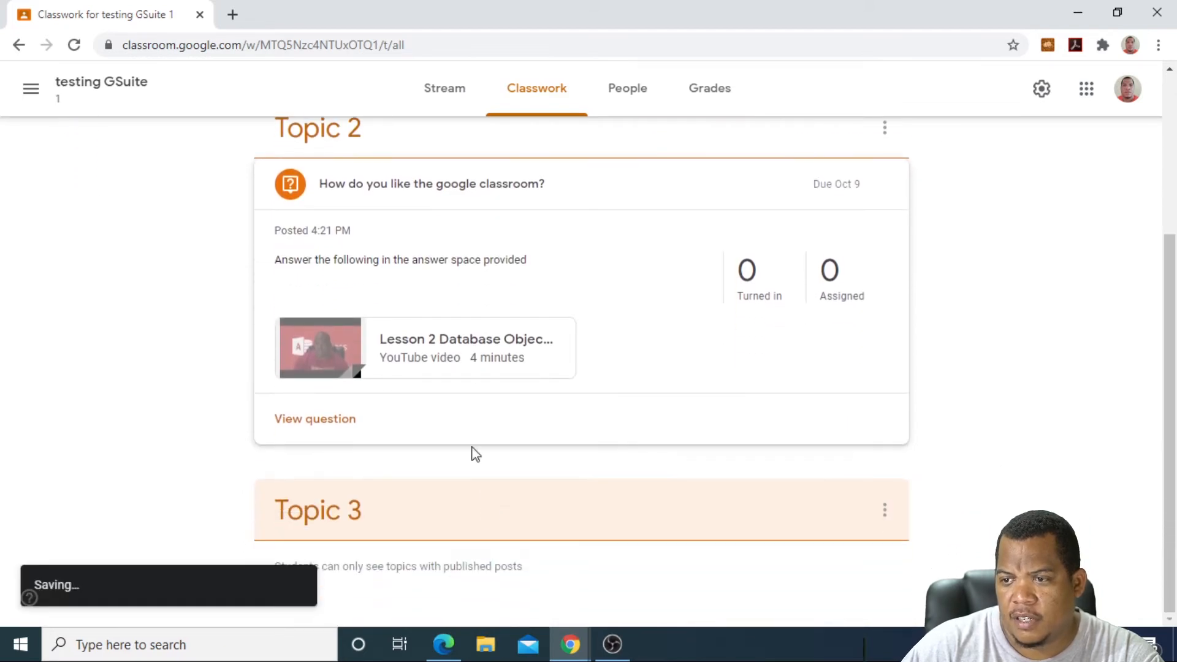
scroll(387, 316, "up", 3)
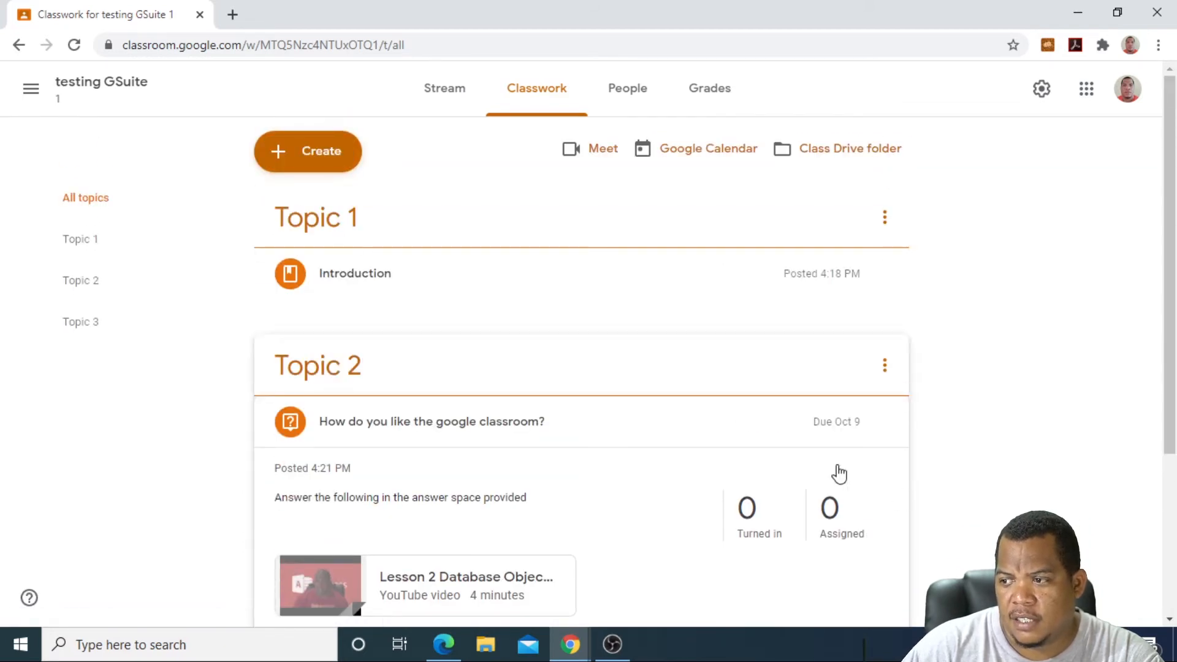
Step: Create an assignment titled 'Assignment Work' with instructions 'Create a DB and upload it'
left_click(272, 151)
left_click(344, 210)
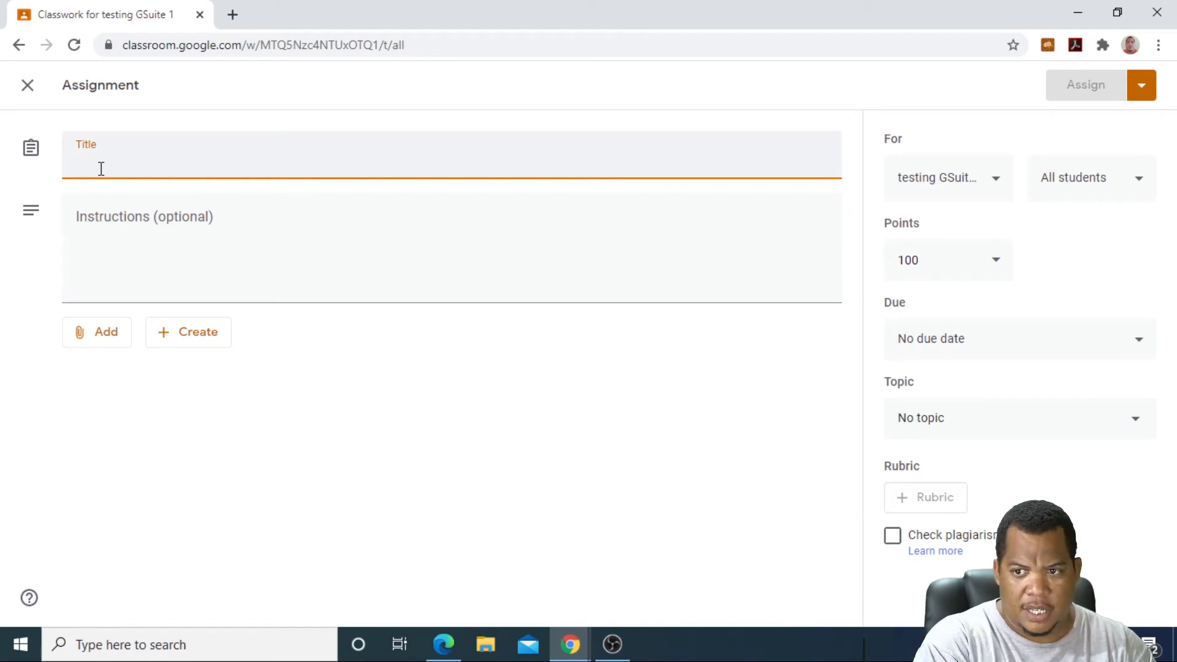
type("Assignment Work")
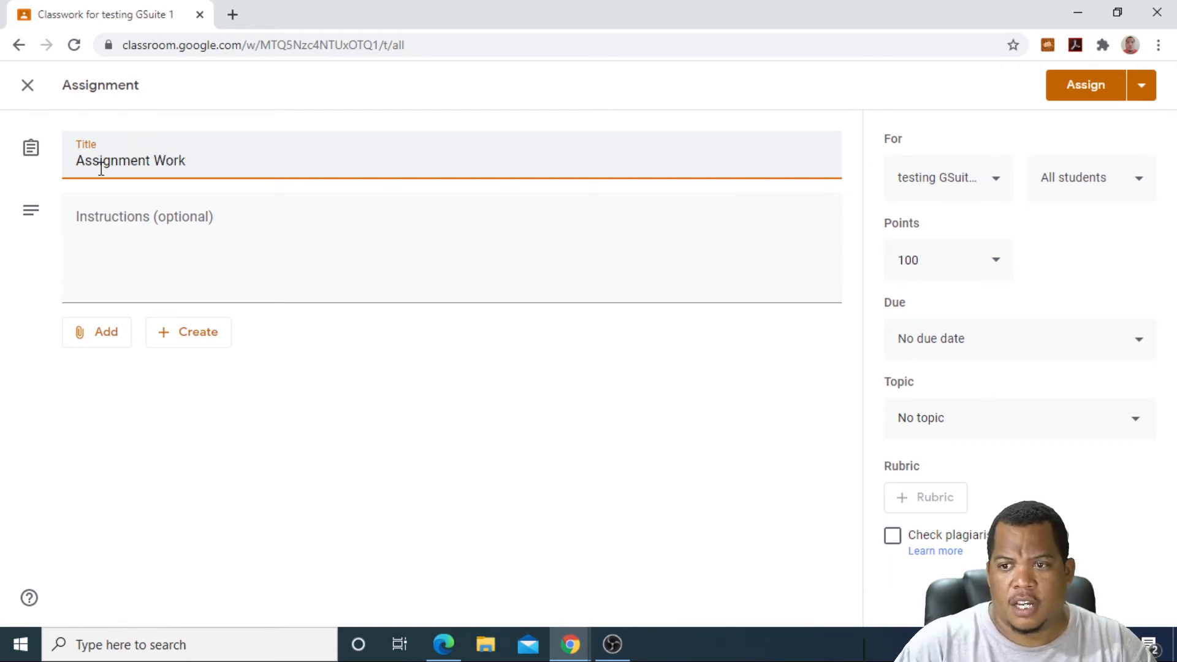
left_click(122, 242)
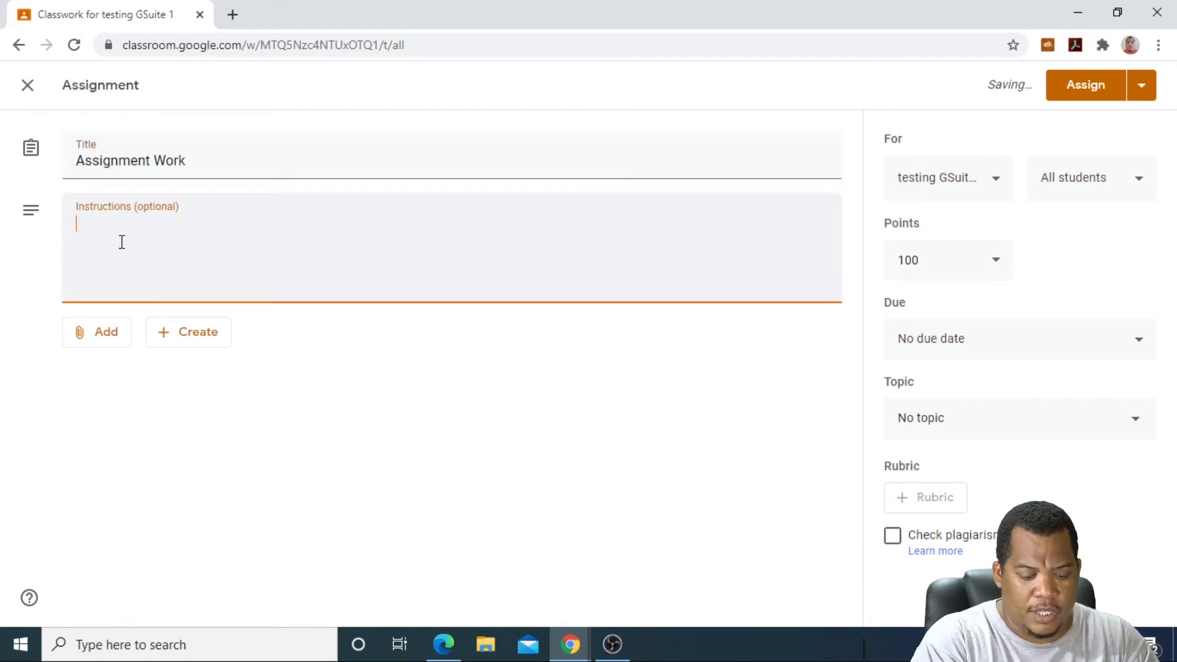
type("Create ")
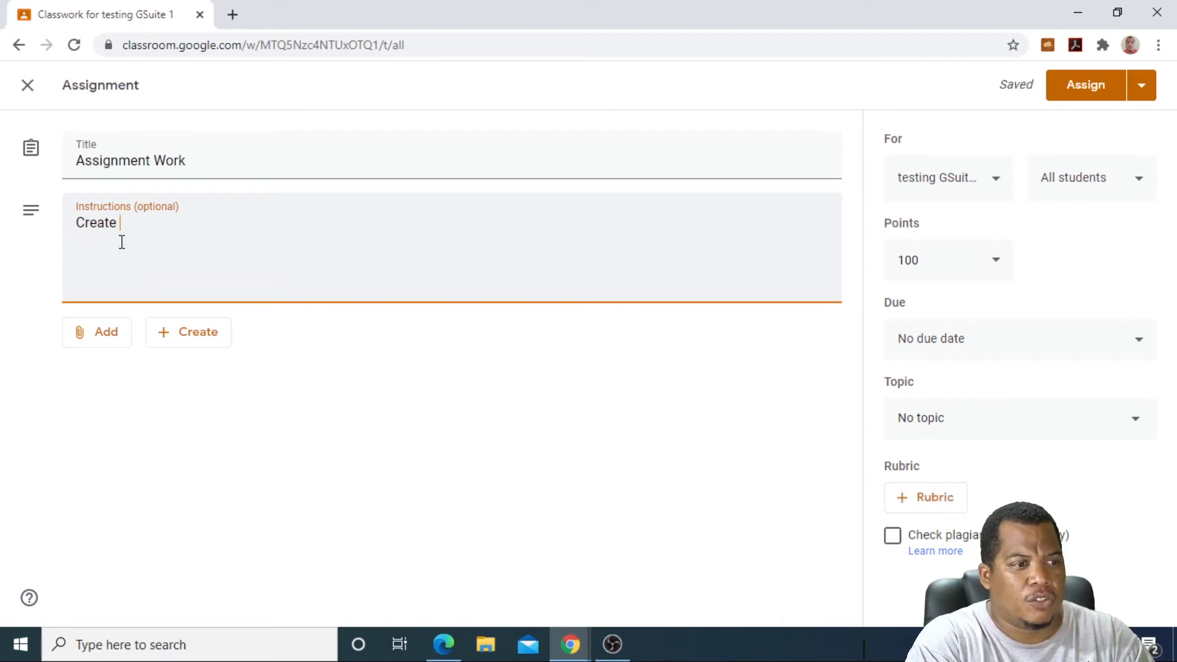
type("a DB and upload it")
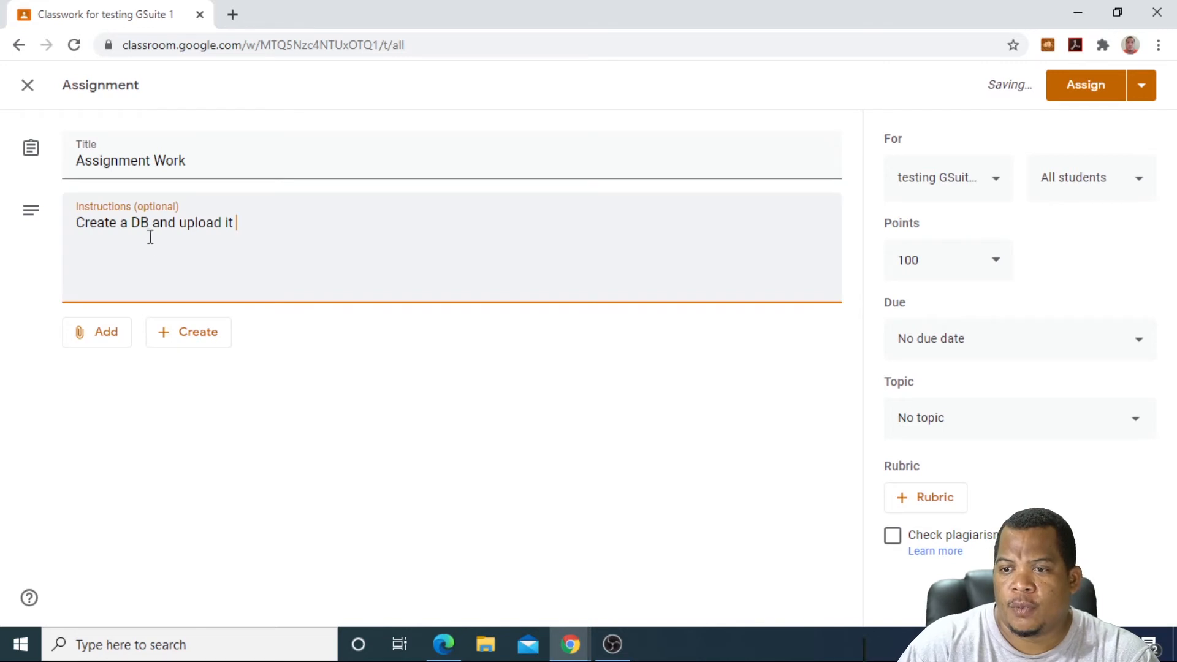
left_click(91, 337)
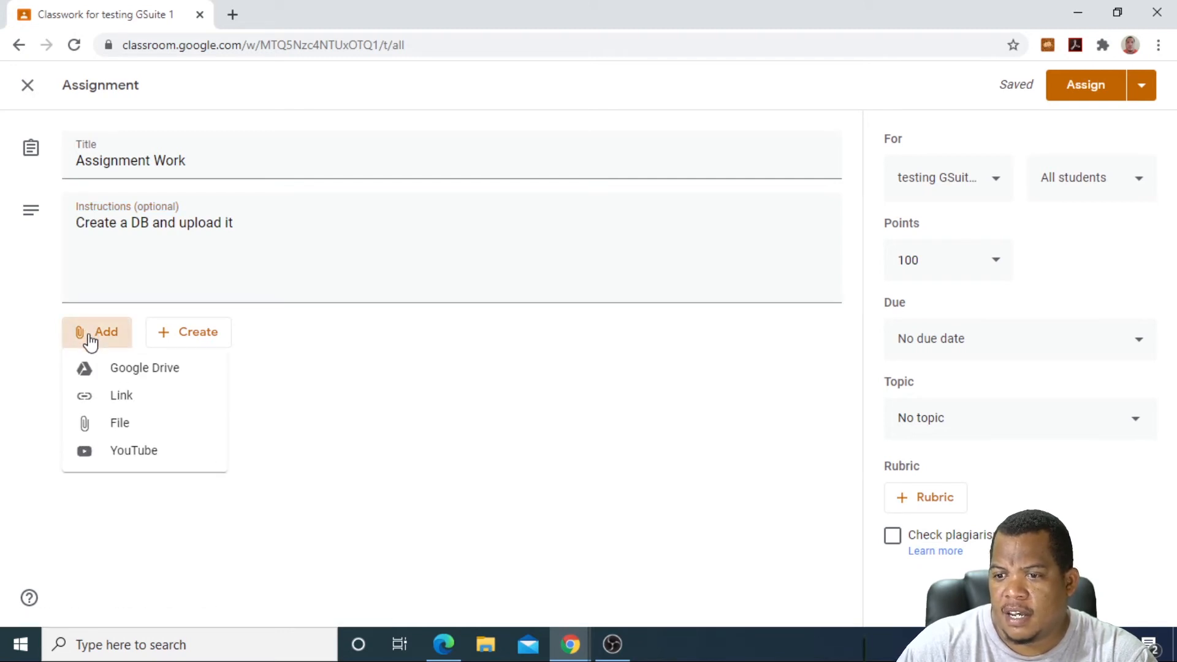
Step: Search YouTube for a lesson video from the assignment's attachment options
left_click(116, 449)
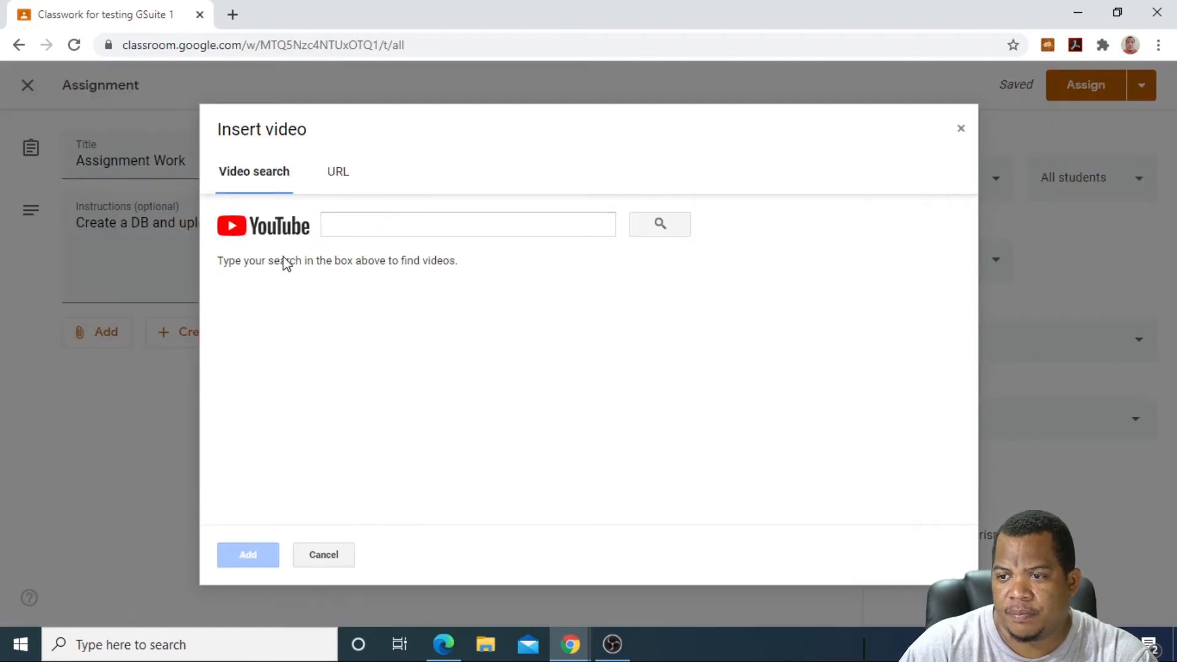
left_click(333, 230)
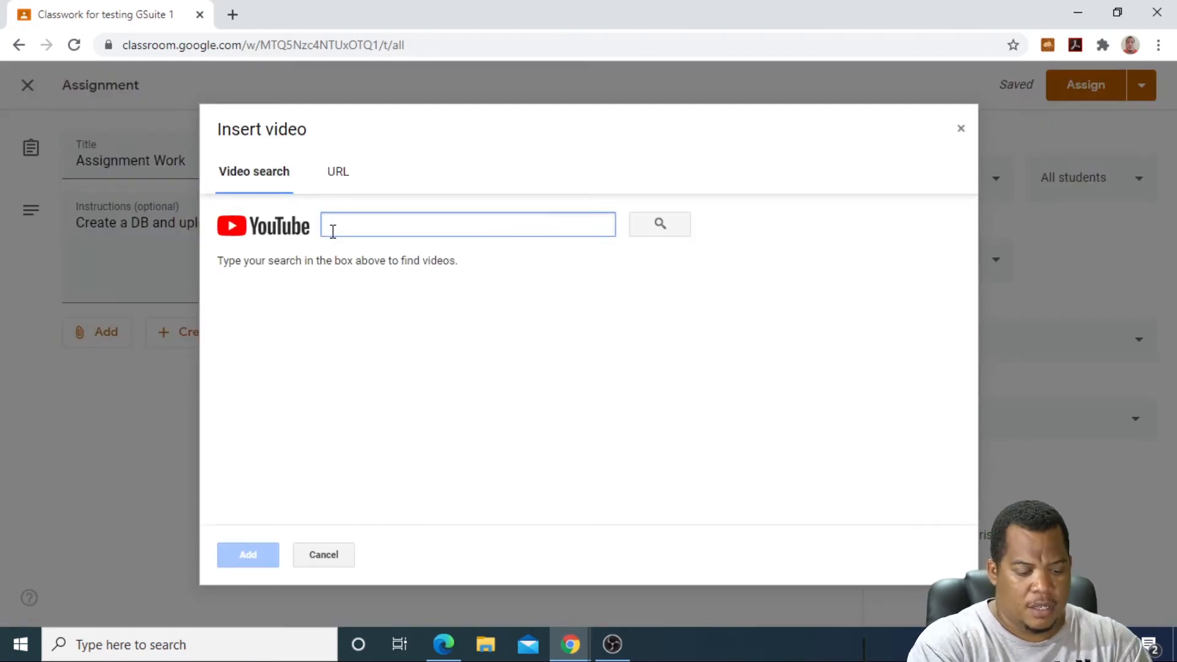
type("Marcel Palma")
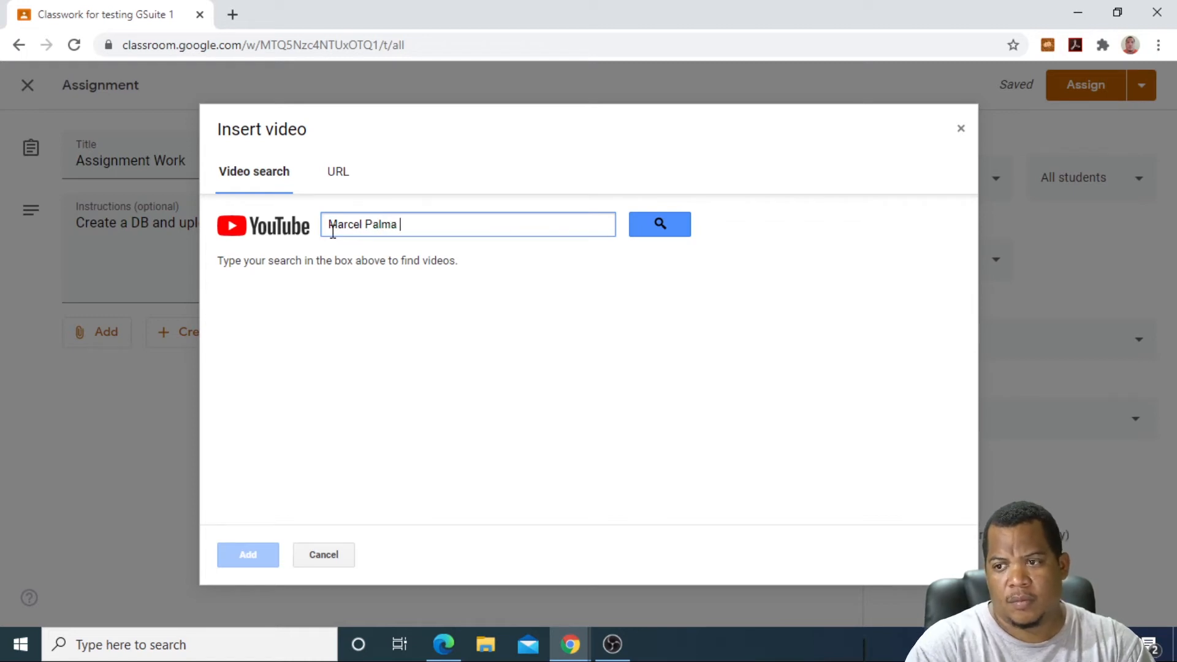
left_click(640, 231)
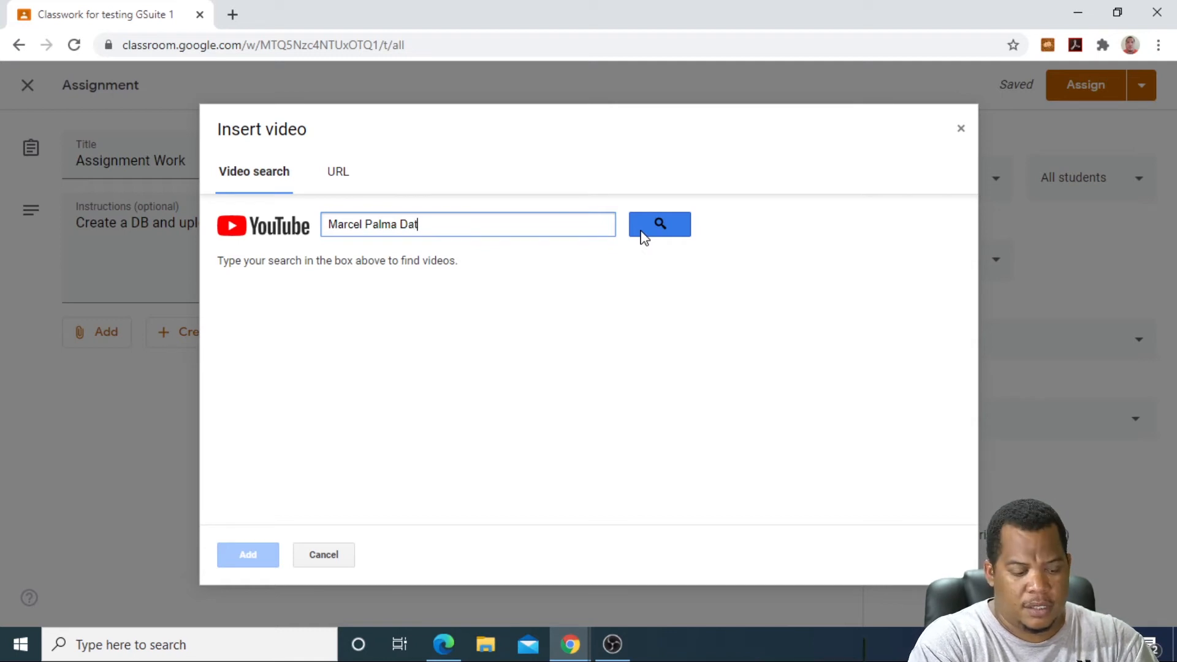
left_click(664, 233)
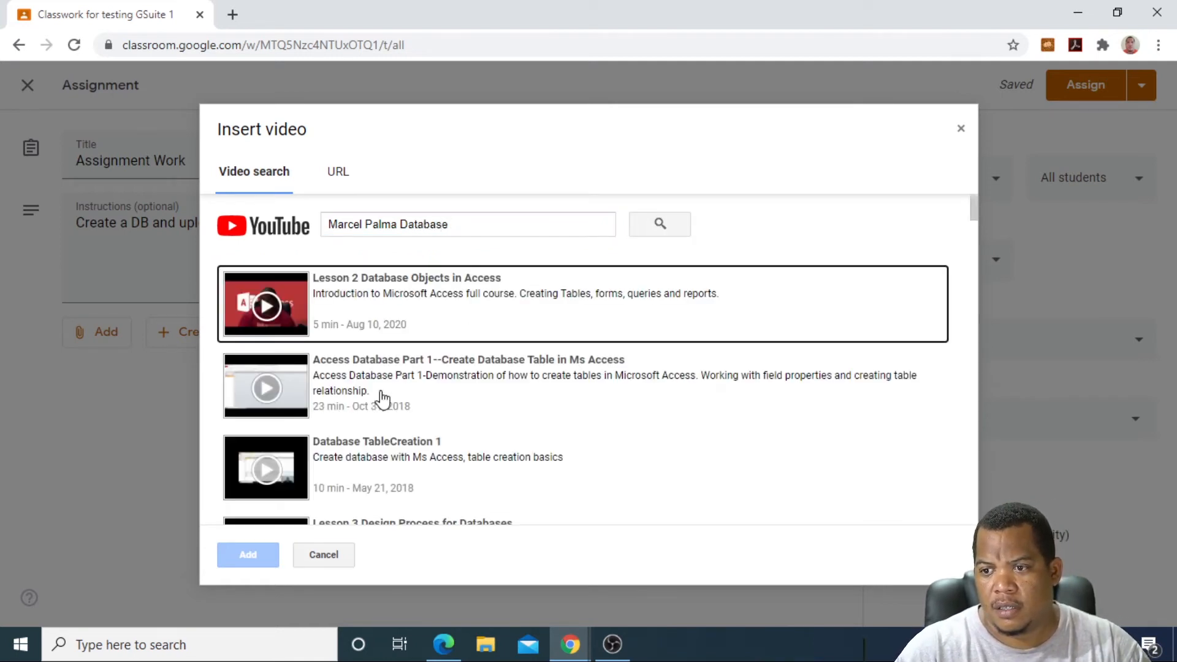
Step: Select 'Lesson 1 Introduction to Access' in the results and attach it
scroll(386, 399, "down", 10)
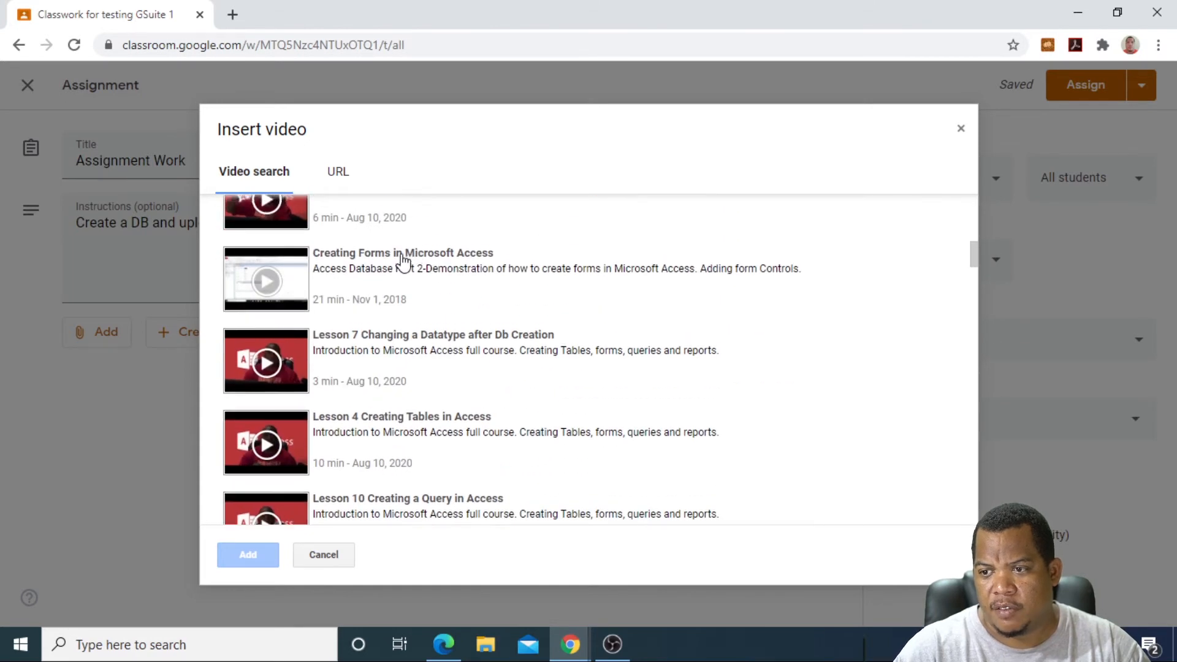
scroll(405, 260, "up", 1)
scroll(419, 260, "up", 2)
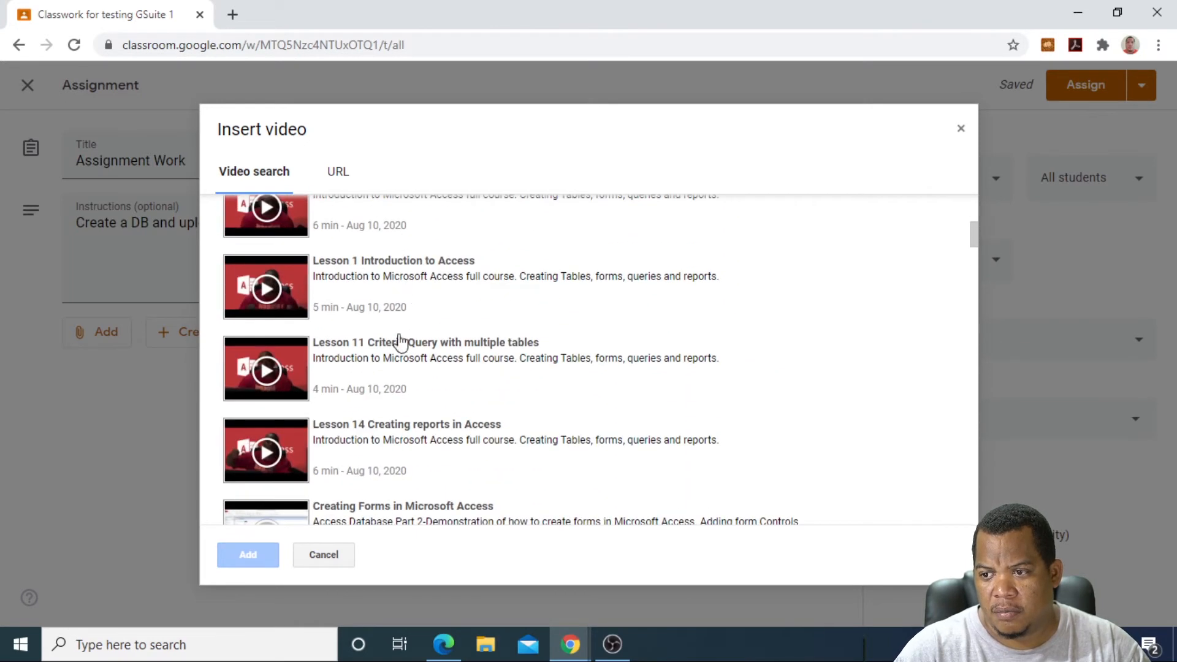
scroll(392, 288, "up", 1)
scroll(390, 344, "down", 2)
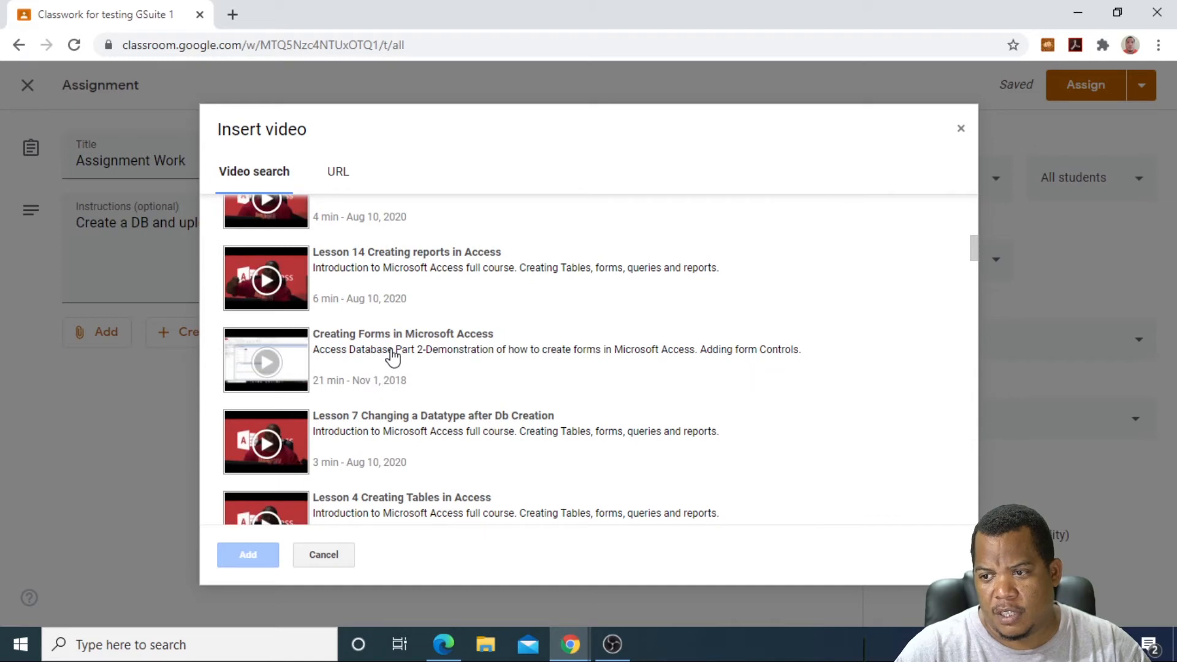
scroll(391, 354, "up", 4)
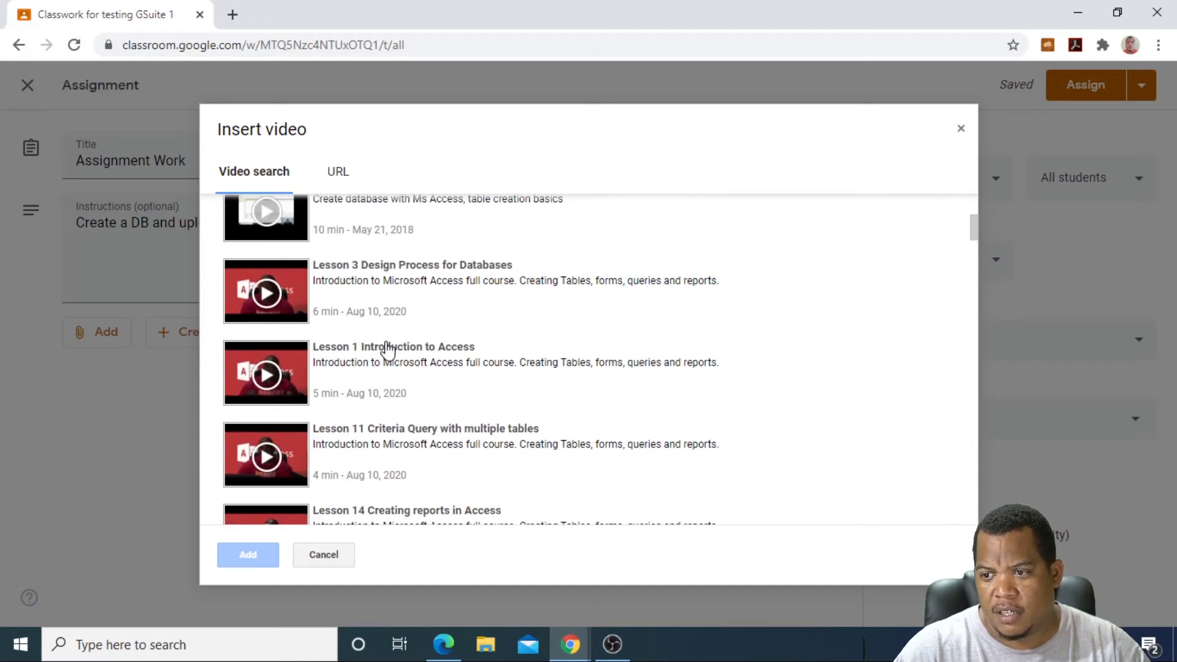
left_click(387, 348)
left_click(265, 555)
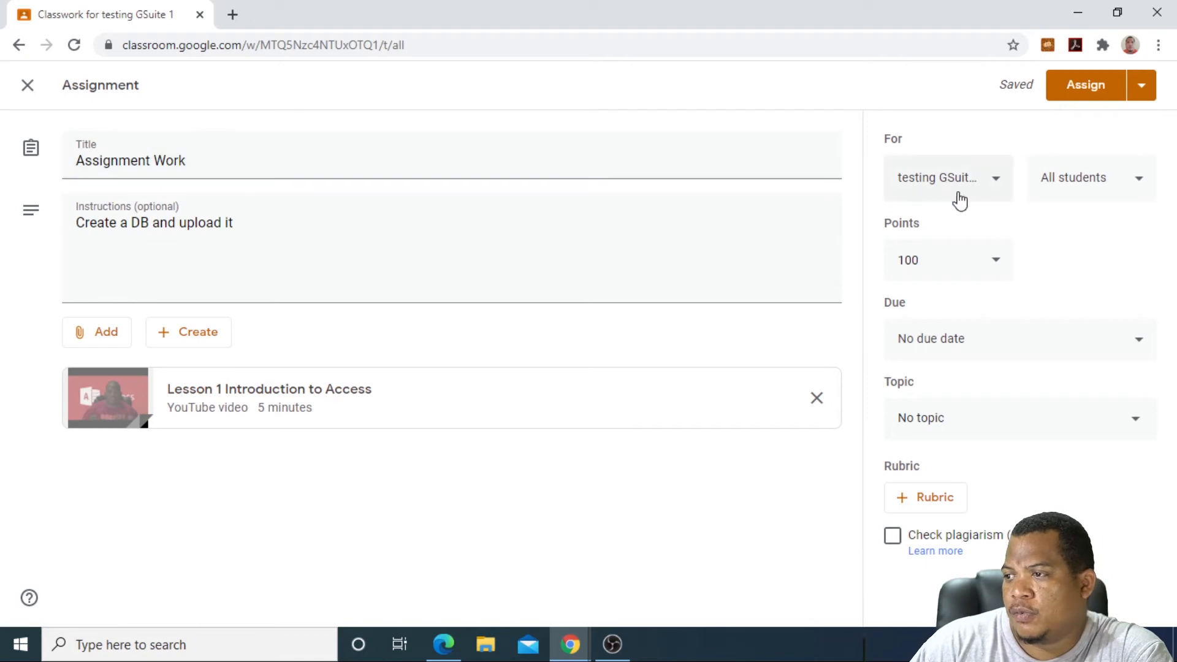
Step: Put Assignment Work in Topic 3, keeping all students, no due date and no rubric
left_click(1142, 190)
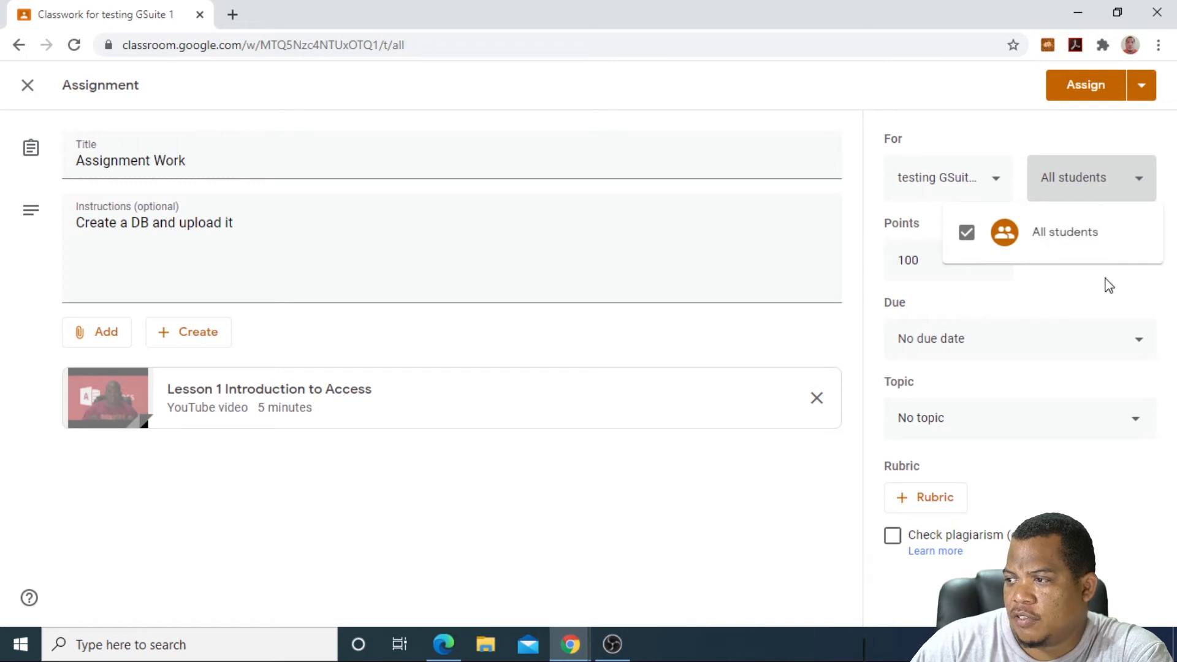
left_click(1125, 285)
left_click(1116, 344)
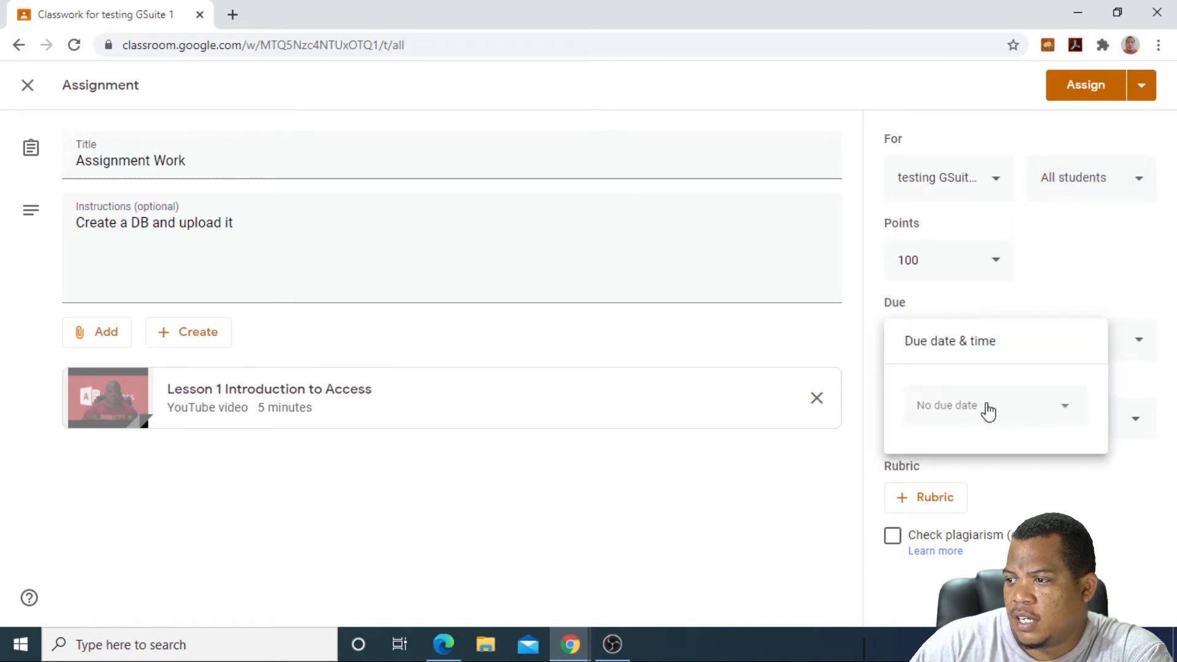
left_click(1094, 307)
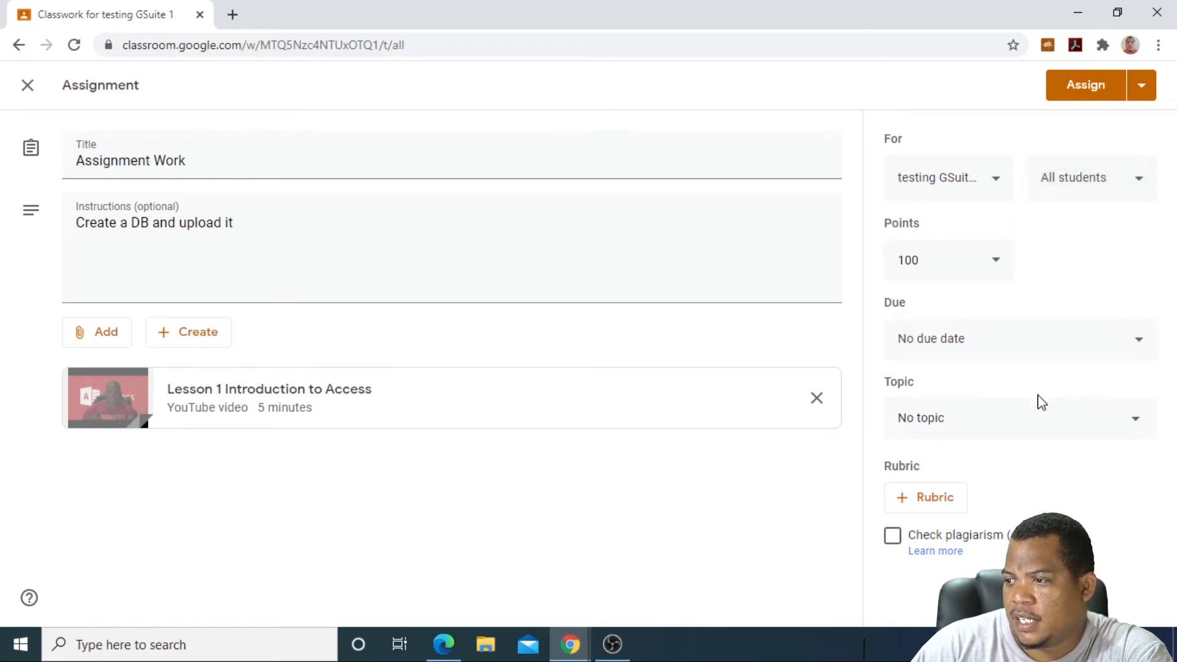
left_click(1130, 419)
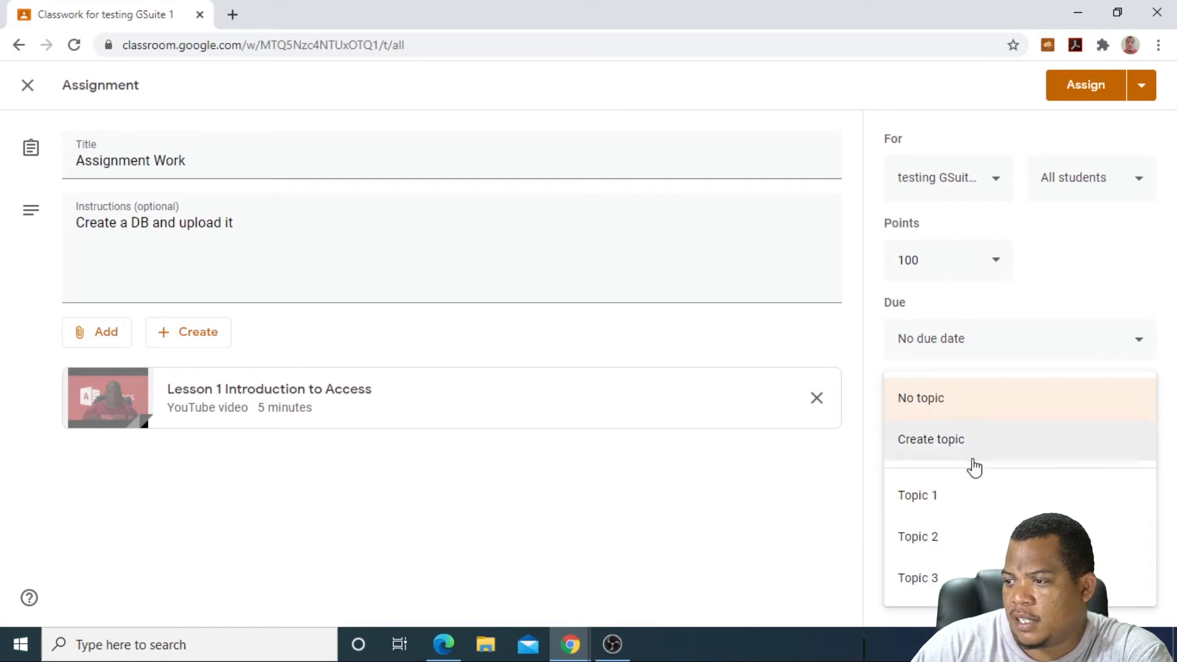
left_click(934, 571)
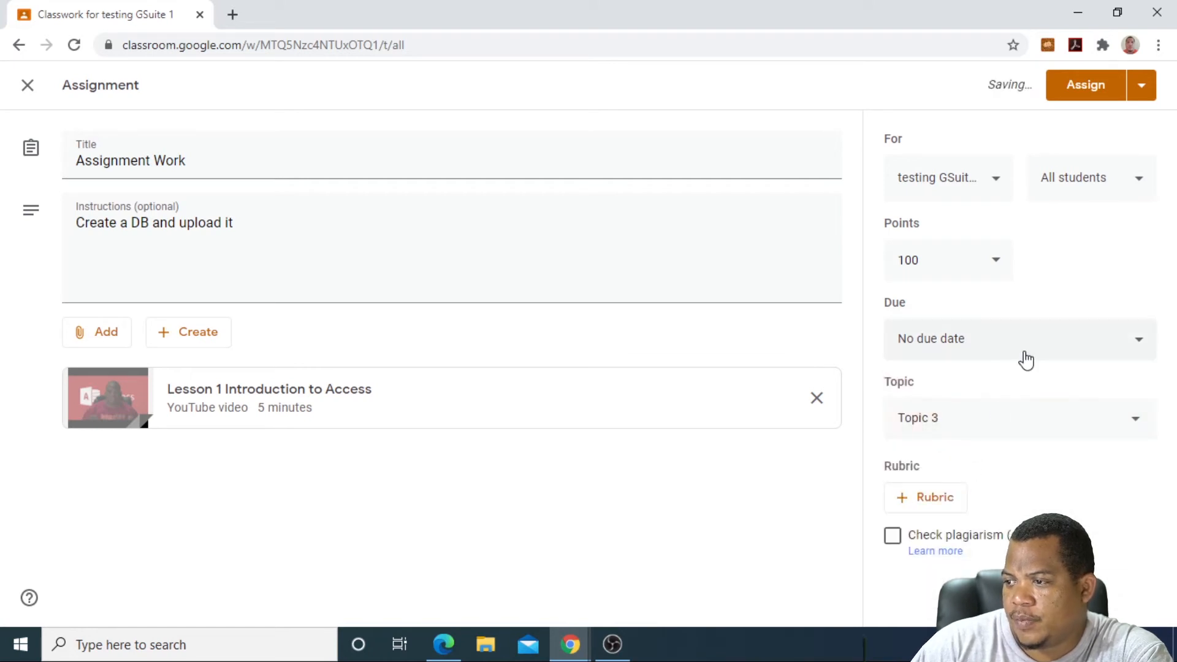
left_click(898, 506)
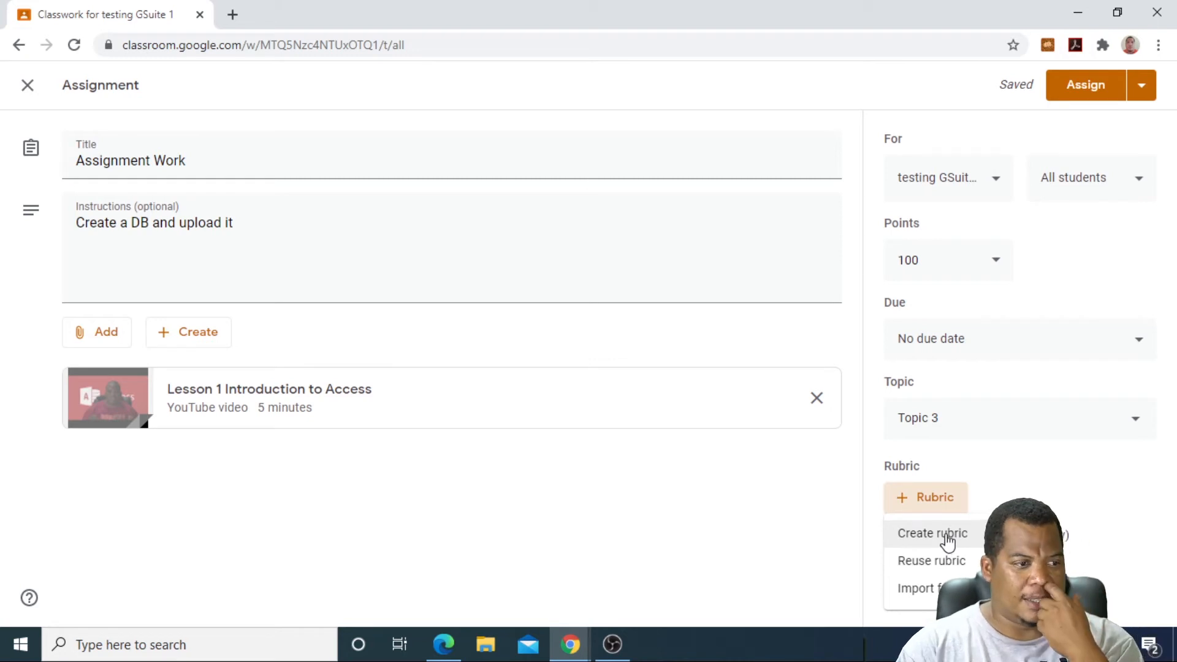
left_click(780, 530)
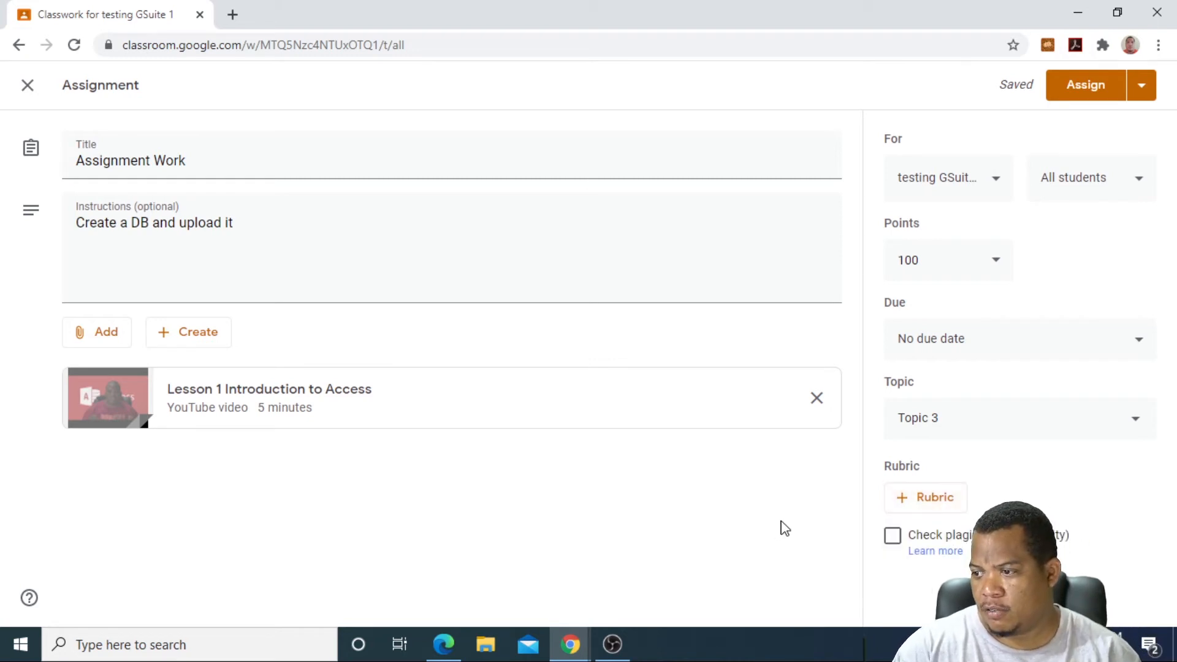
Step: Assign Assignment Work, check it appears under Topic 3, and go to People
left_click(1067, 86)
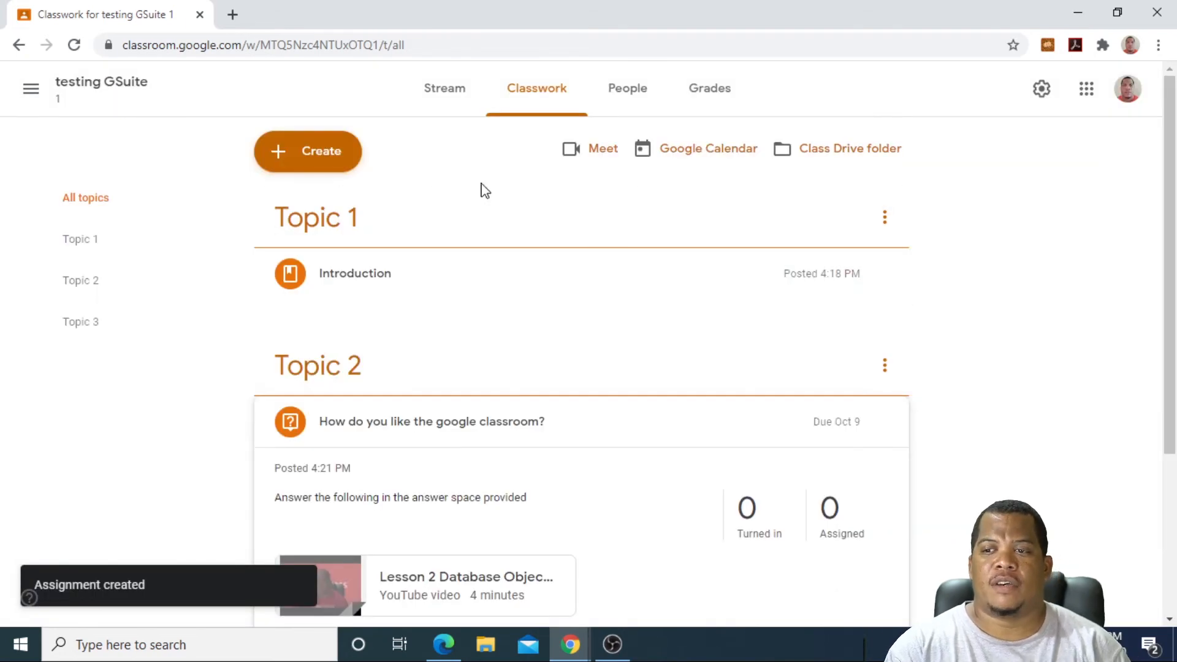
scroll(383, 279, "down", 3)
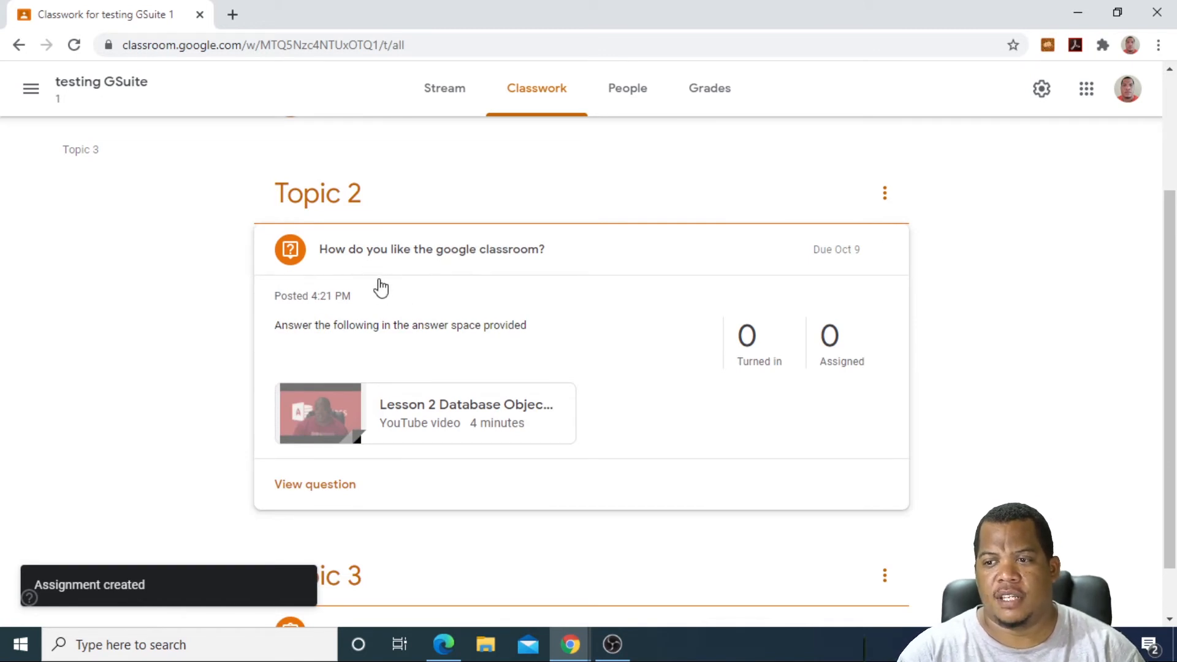
scroll(426, 358, "down", 1)
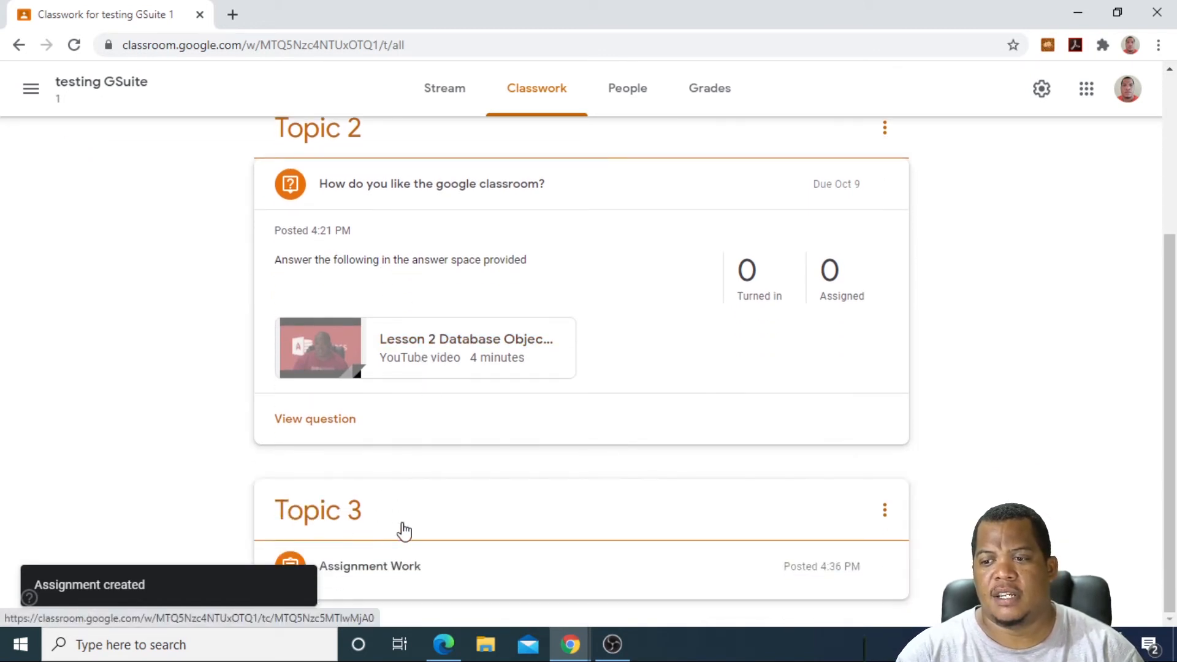
scroll(396, 567, "up", 4)
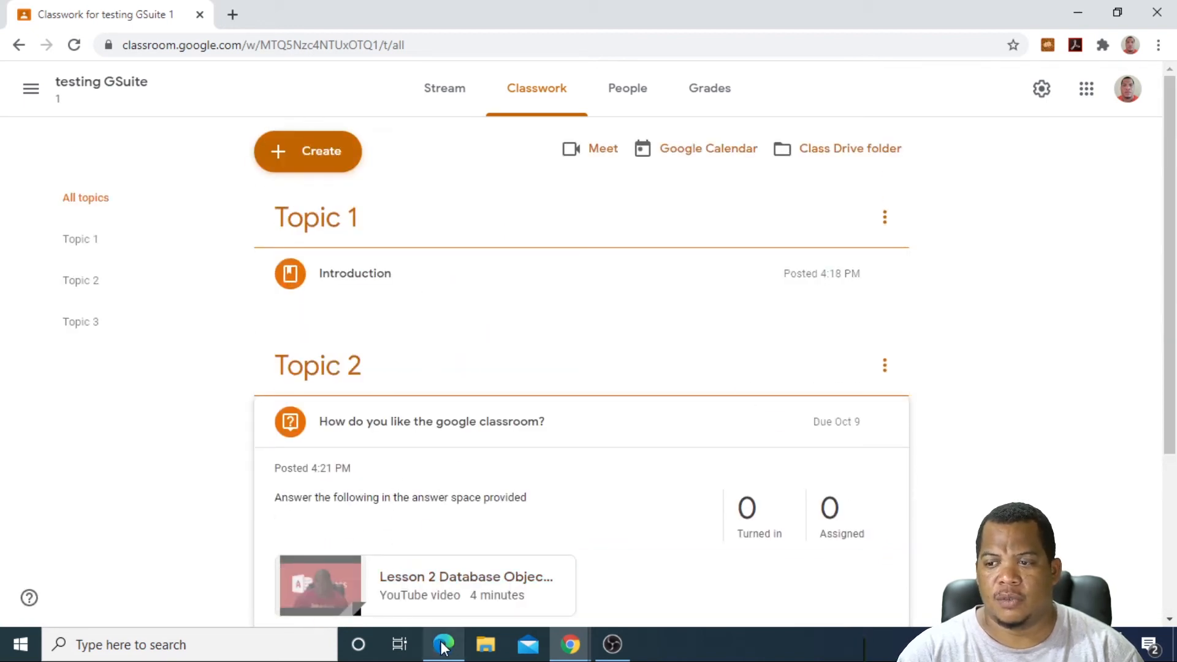
left_click(643, 96)
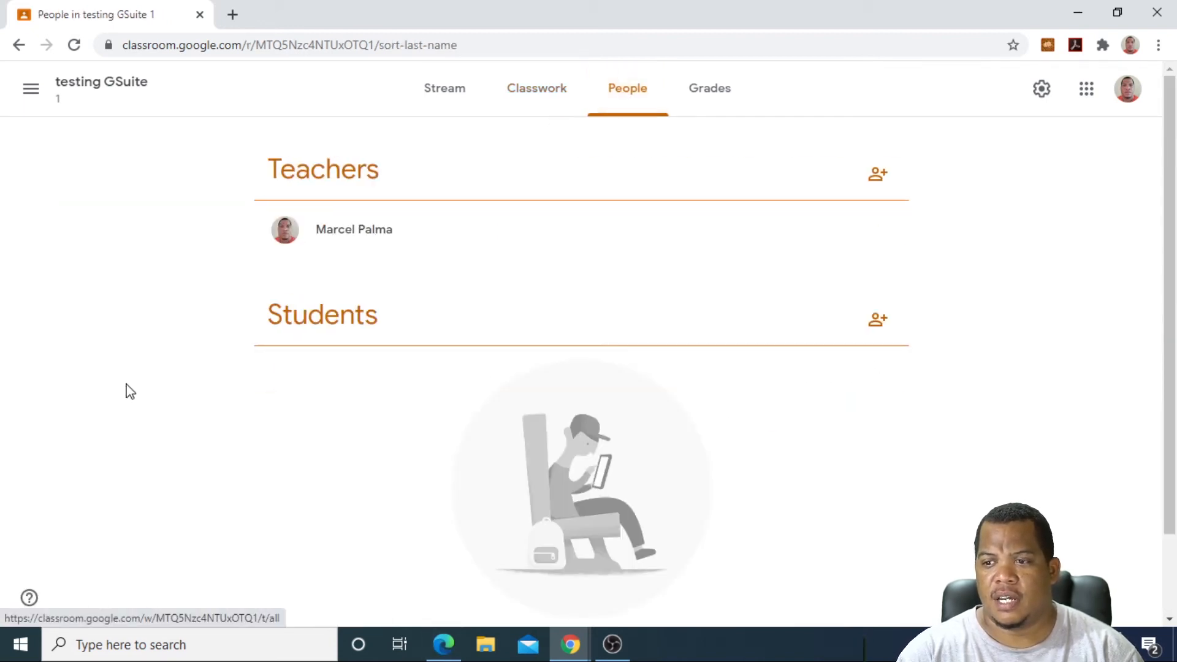
Step: Invite the student account by e-mail, then switch to the student's browser window
left_click(878, 319)
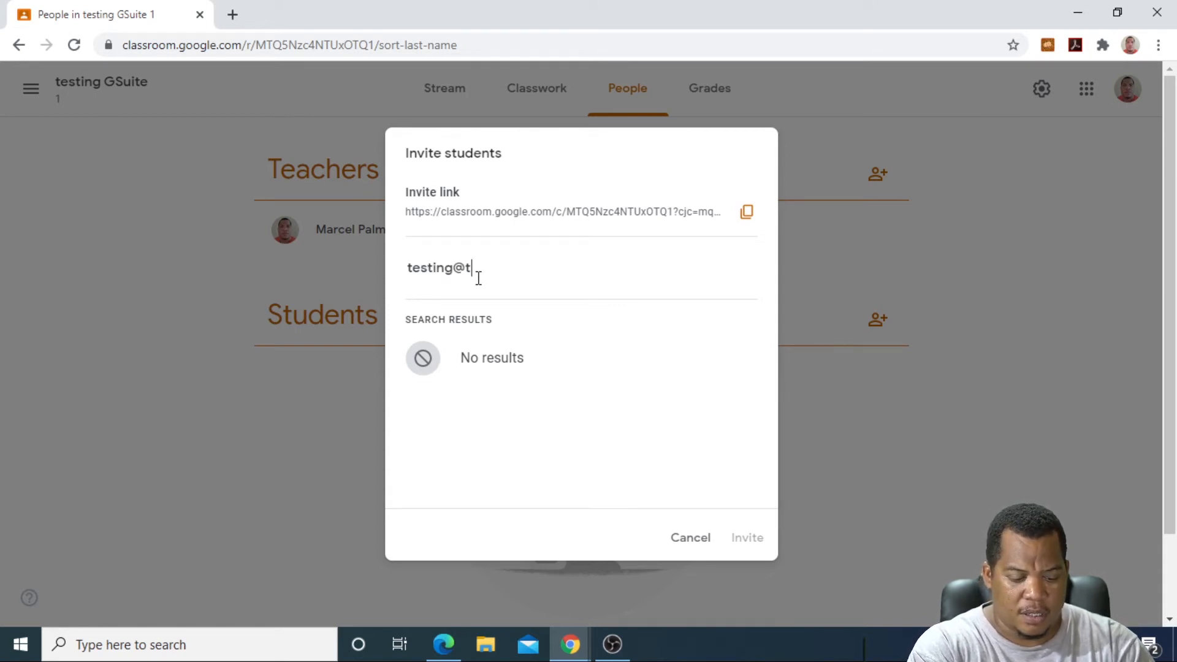
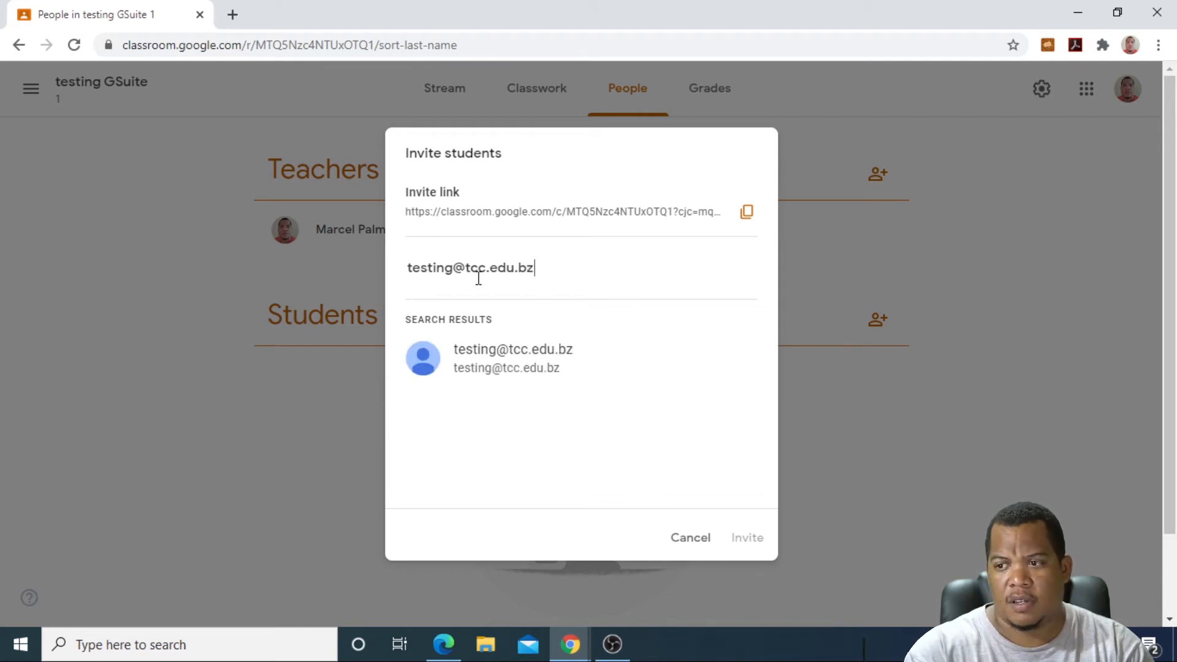
left_click(493, 363)
left_click(738, 543)
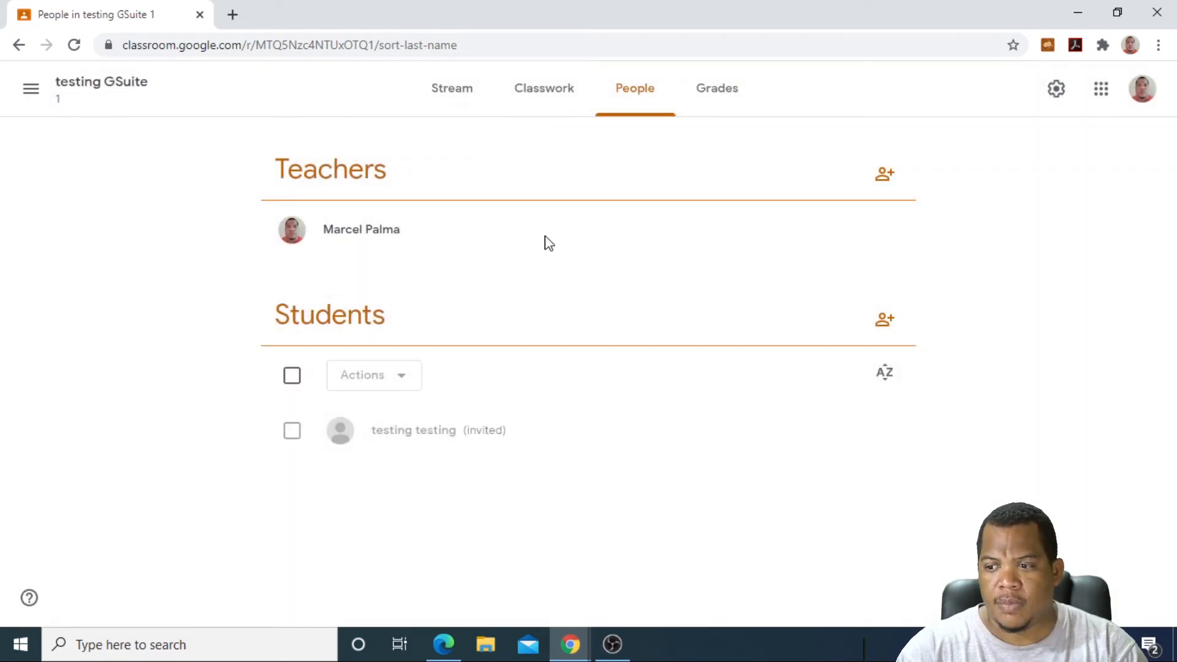
left_click(443, 643)
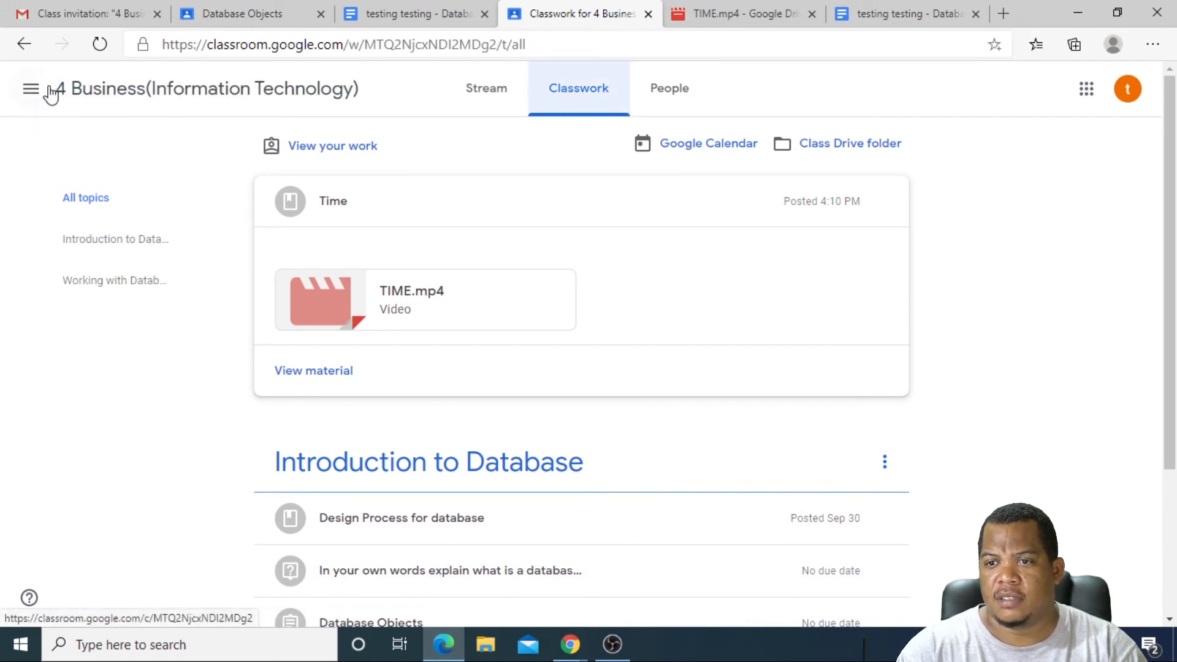
Step: Go to the student's Classes home page, then open Gmail from the Google apps grid
left_click(31, 90)
left_click(72, 111)
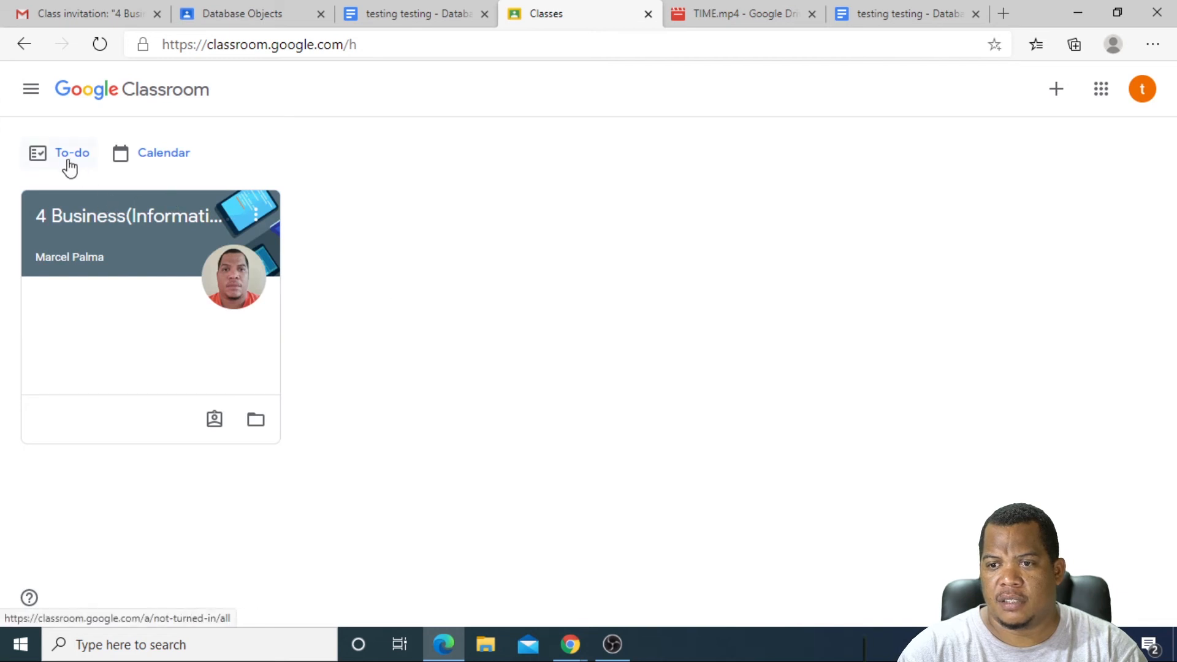
left_click(1142, 90)
left_click(1101, 90)
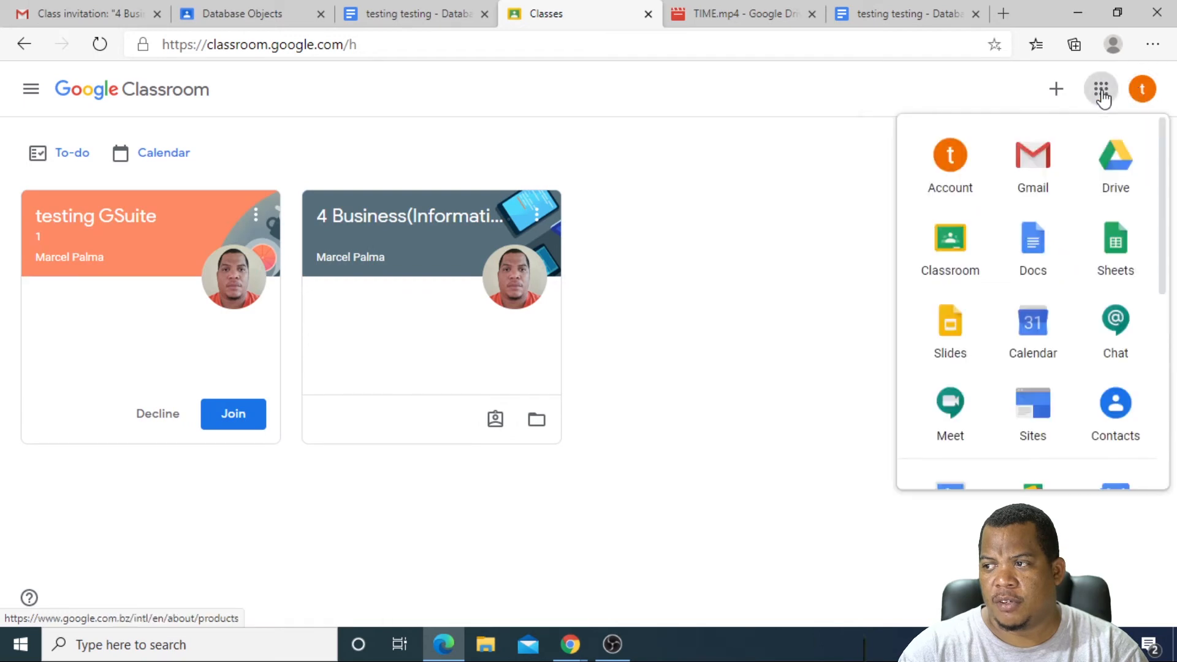
left_click(1042, 168)
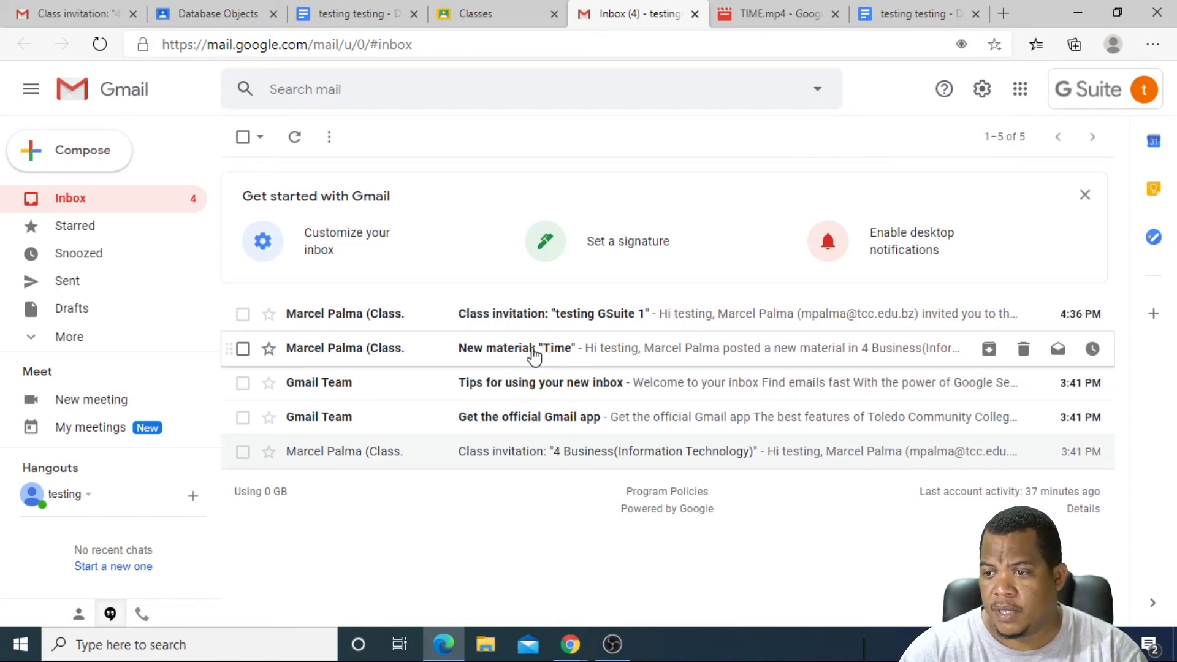
Step: Open the New material 'Time' email and follow its OPEN link into Classroom
left_click(557, 351)
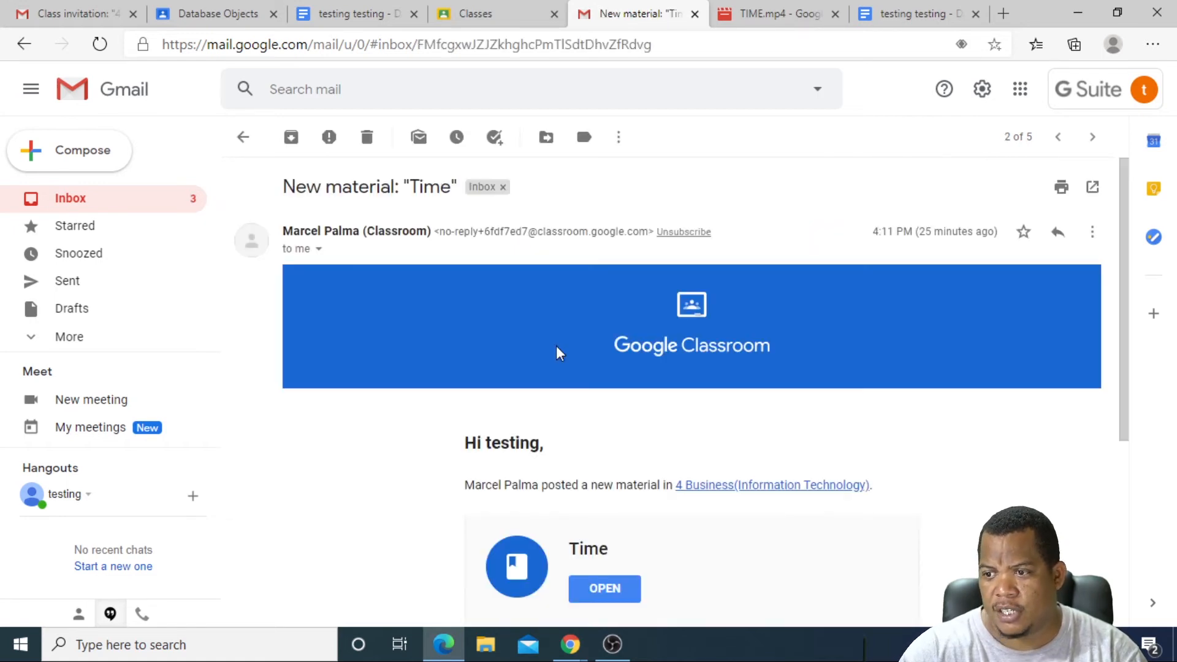
scroll(564, 441, "down", 3)
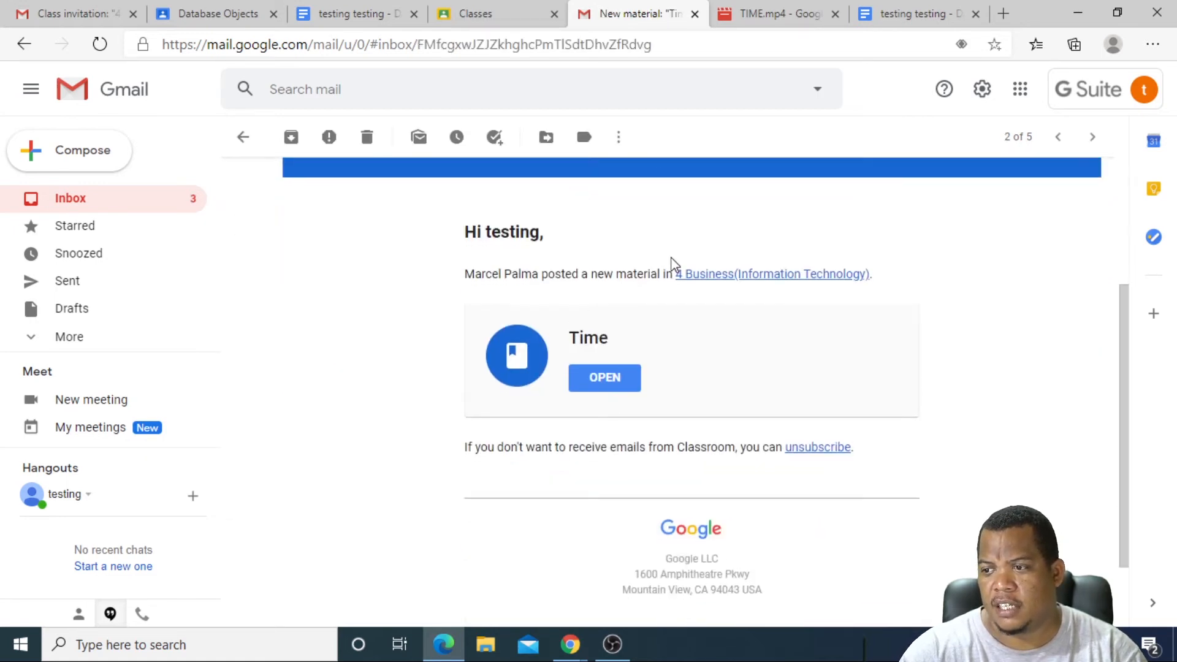
scroll(626, 326, "up", 2)
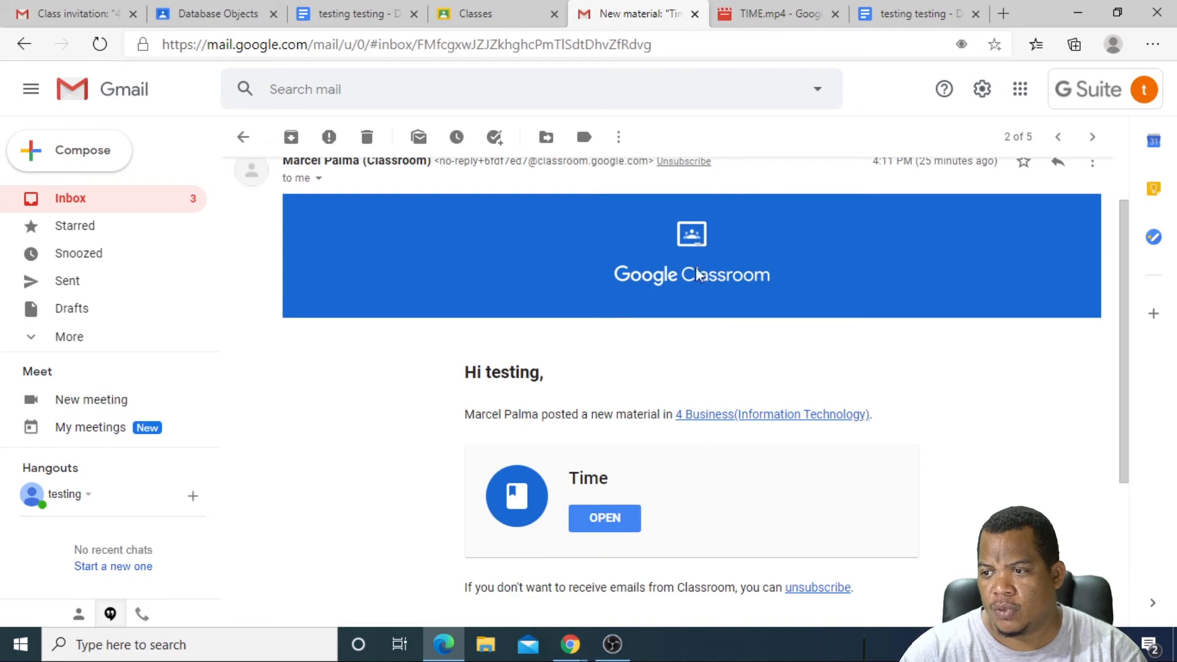
scroll(607, 417, "down", 2)
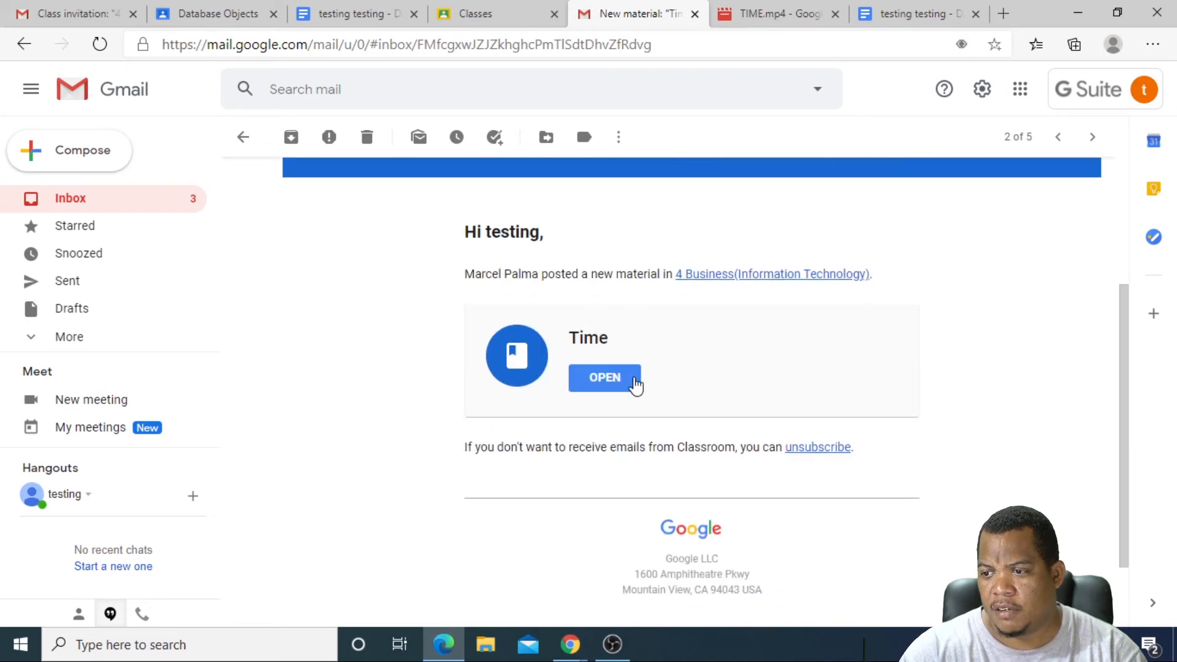
left_click(599, 385)
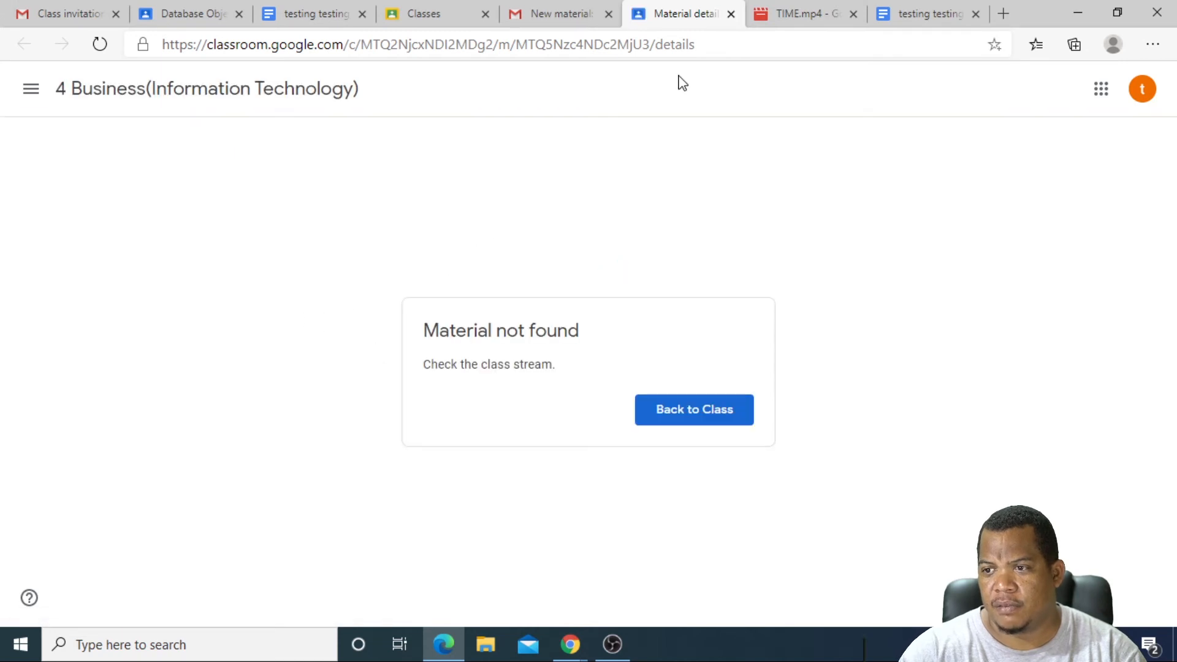
Step: Leave the Material not found page and return to the Classes home page
left_click(677, 417)
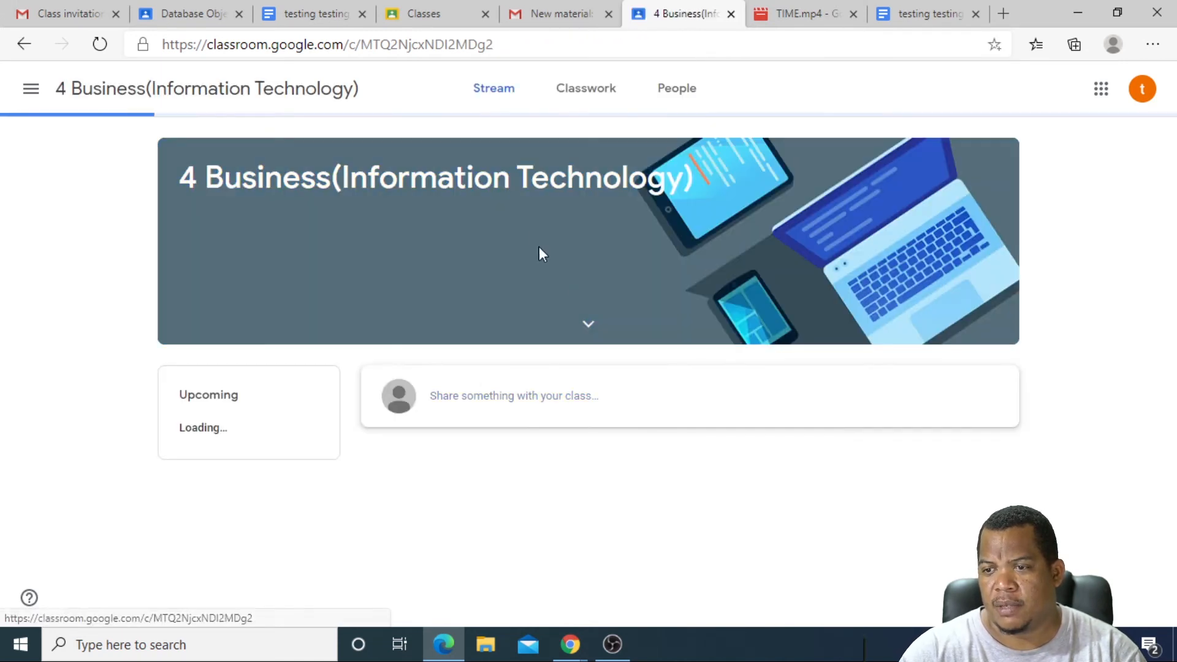
scroll(441, 367, "down", 4)
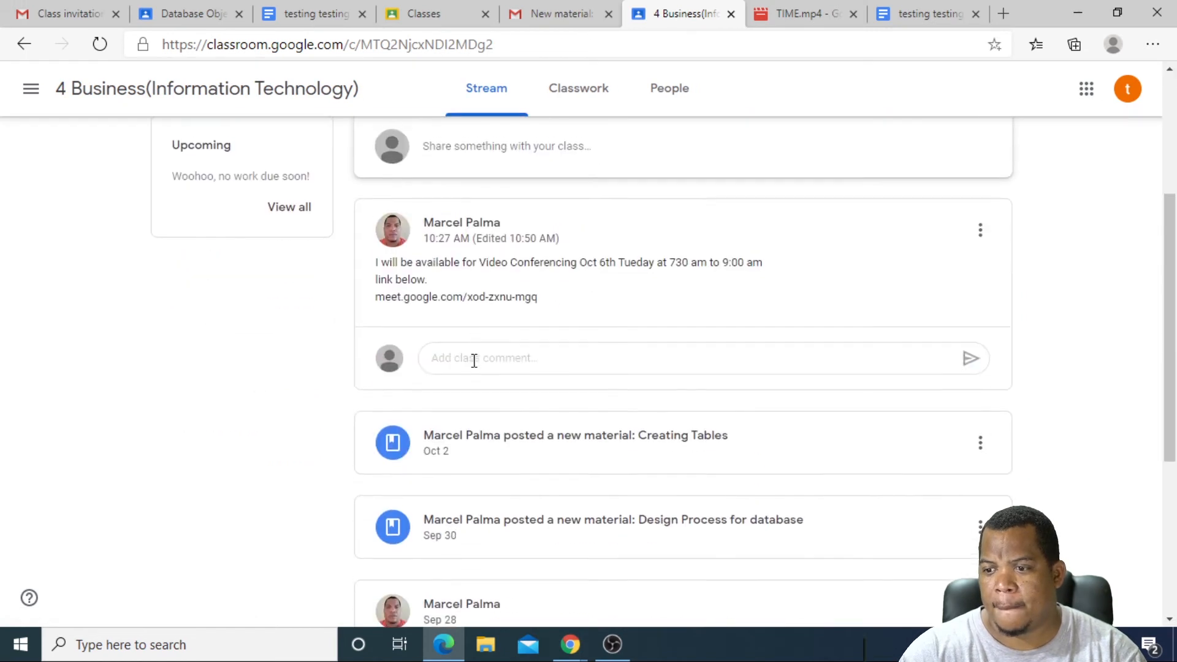
scroll(475, 365, "up", 4)
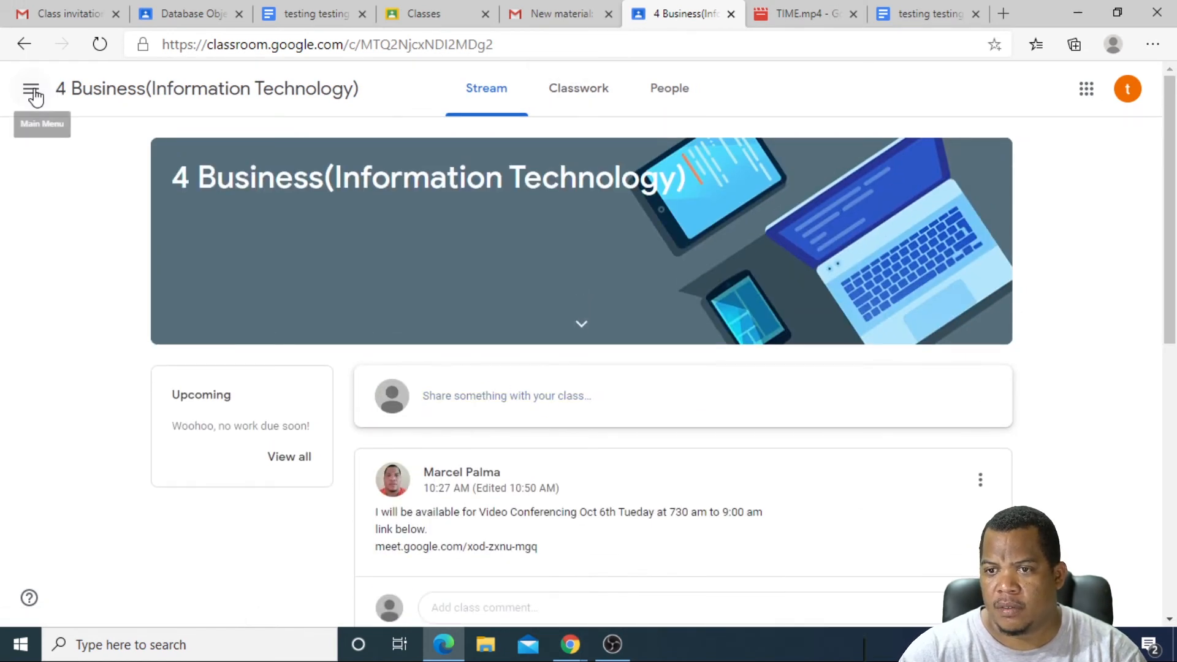
left_click(32, 90)
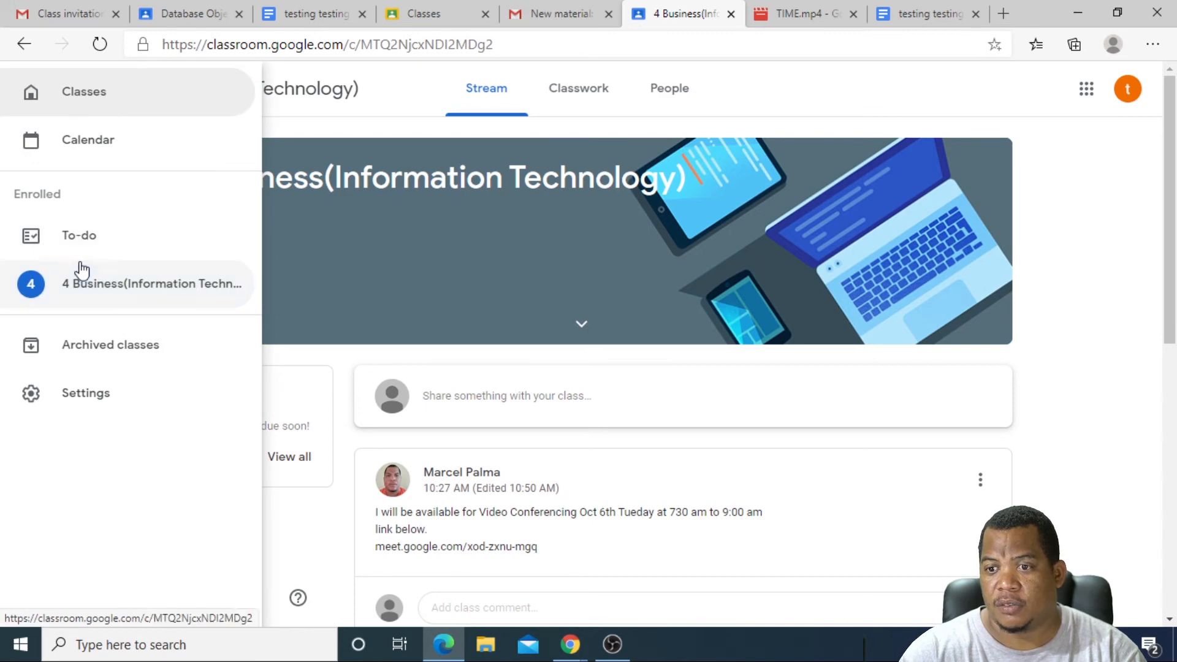
left_click(73, 120)
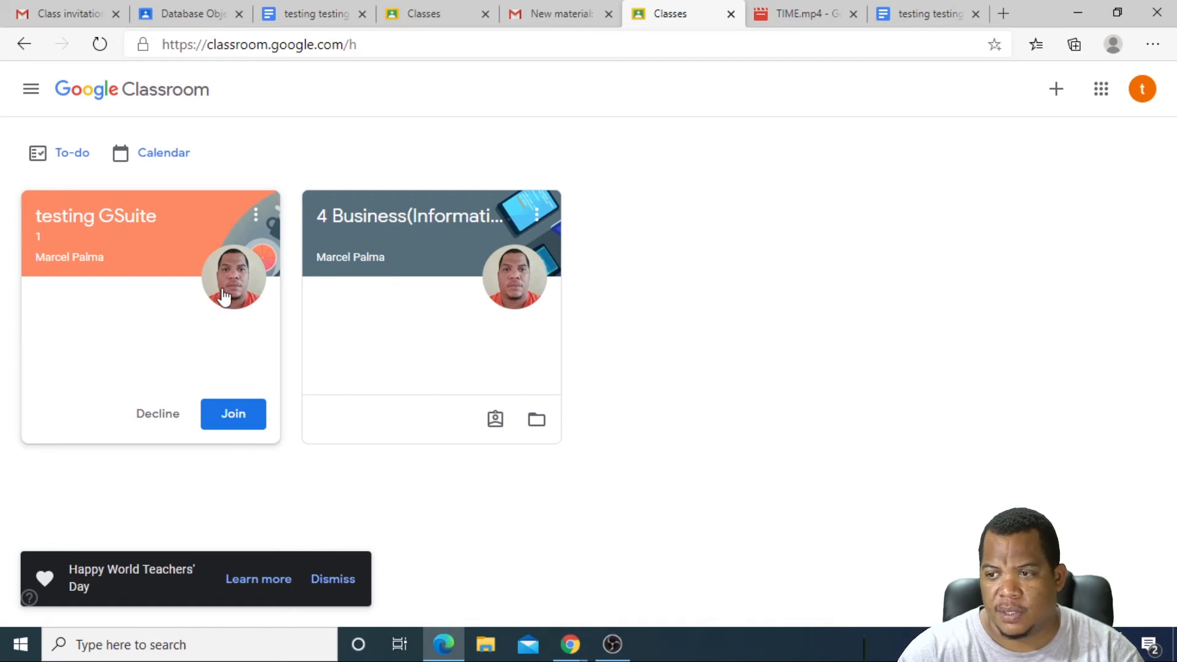
Step: Join the testing GSuite class and open its Introduction material
left_click(230, 421)
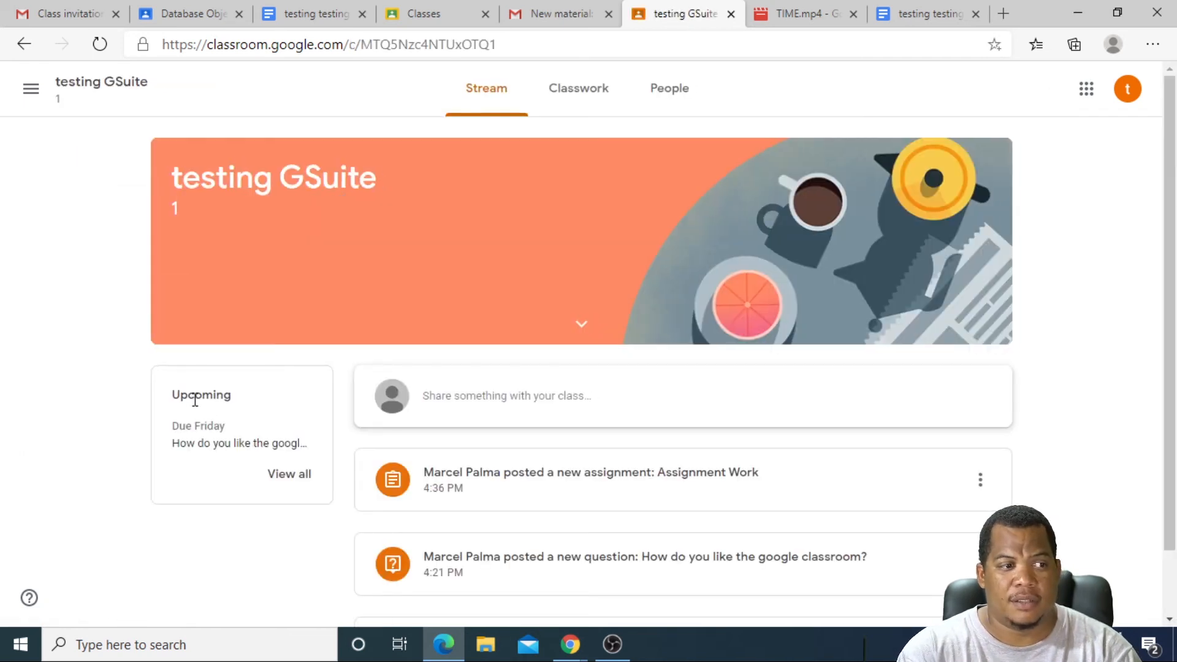
scroll(420, 362, "down", 1)
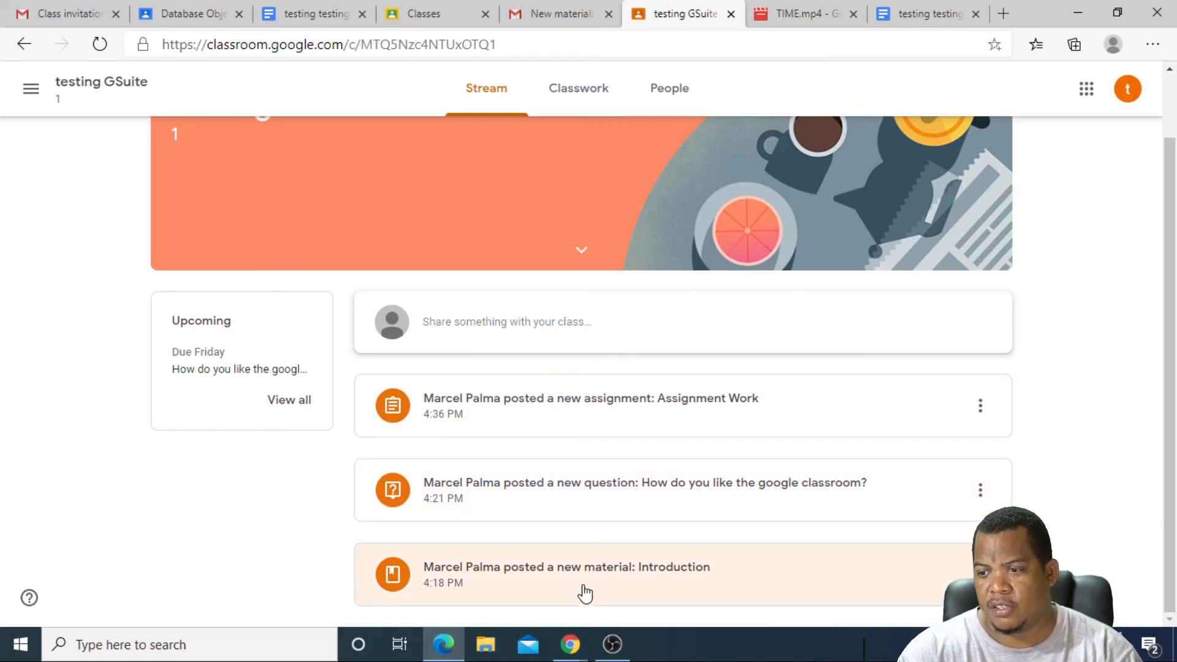
left_click(559, 575)
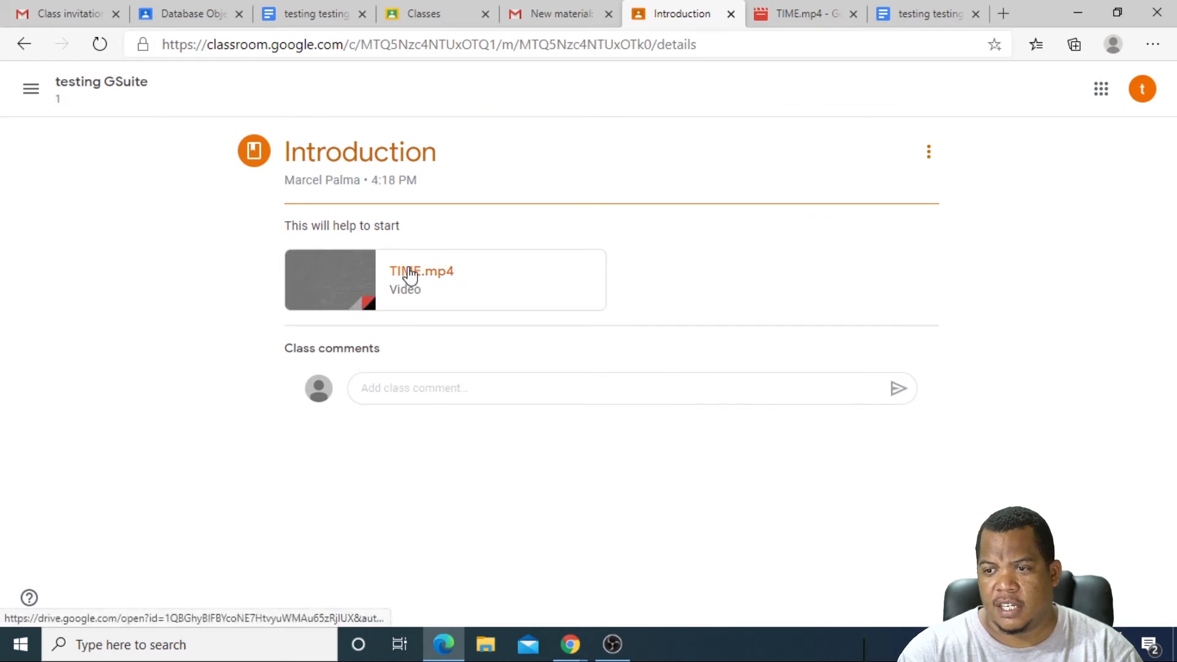
Step: View the TIME.mp4 attachment, close its extra tab, and return to the class stream
left_click(409, 273)
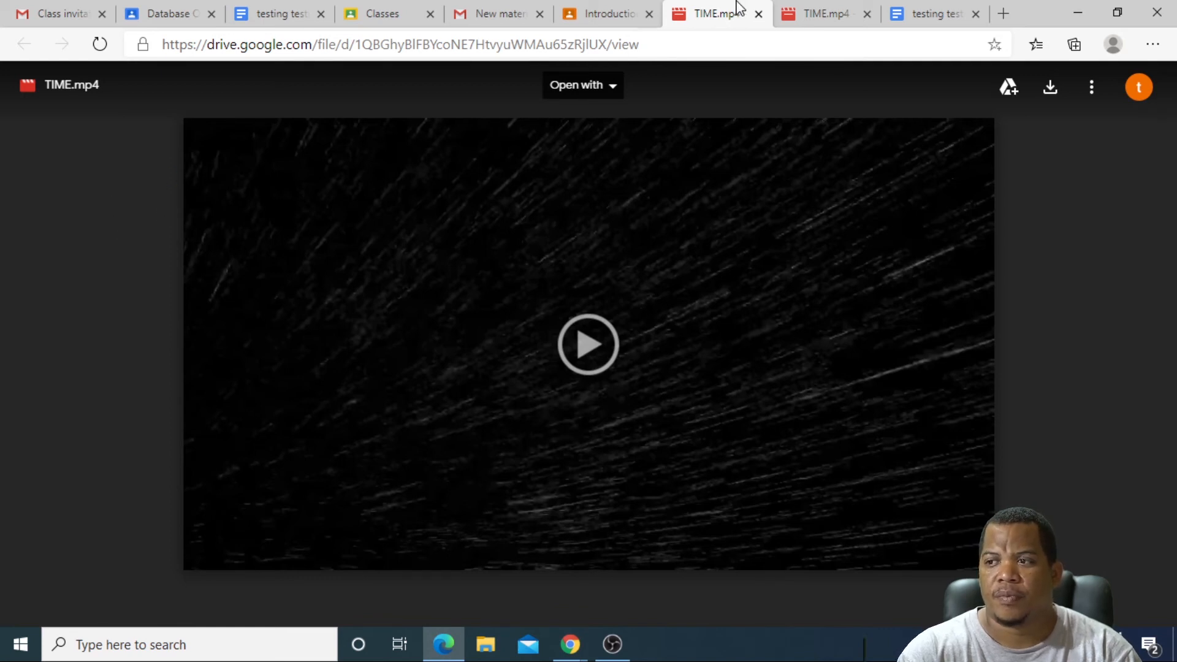
left_click(610, 17)
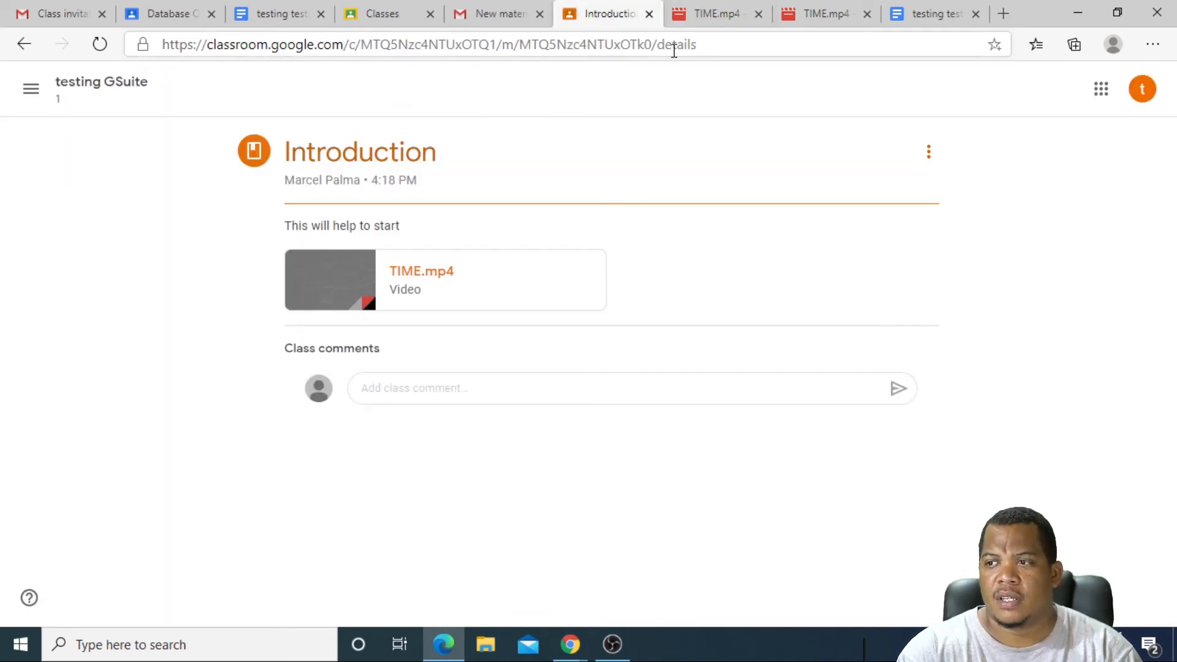
left_click(758, 14)
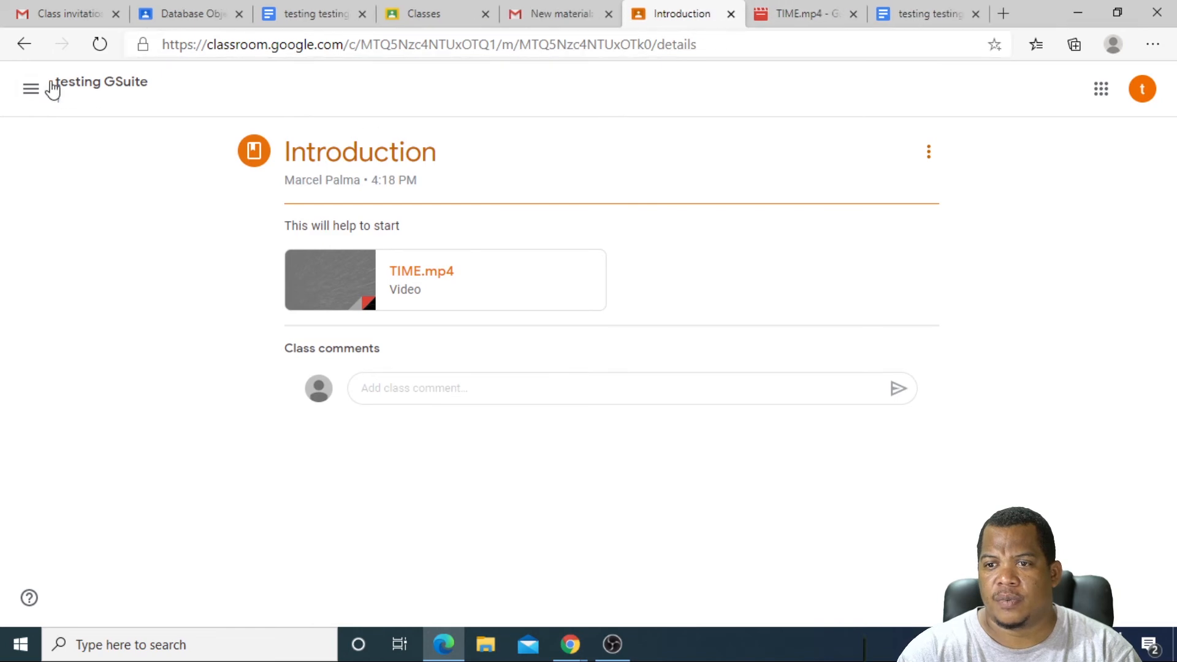
left_click(82, 86)
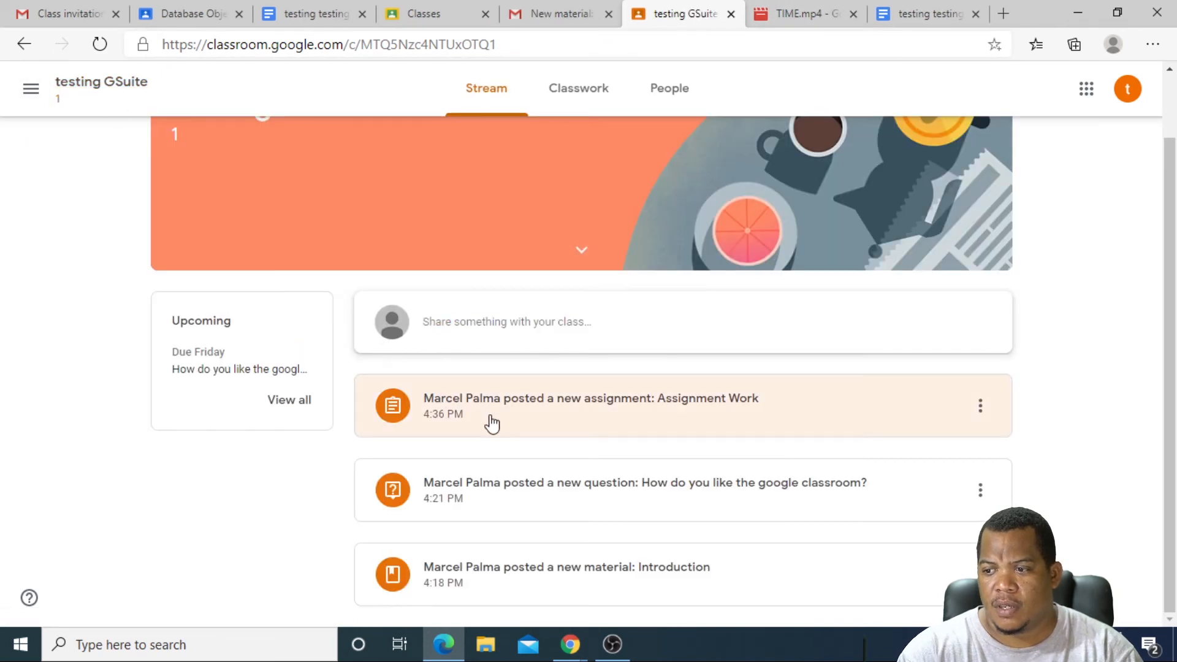
Step: Answer 'How do you like the google classroom?' with 'this is my answer', turn it in, and return to the testing GSuite stream
left_click(612, 490)
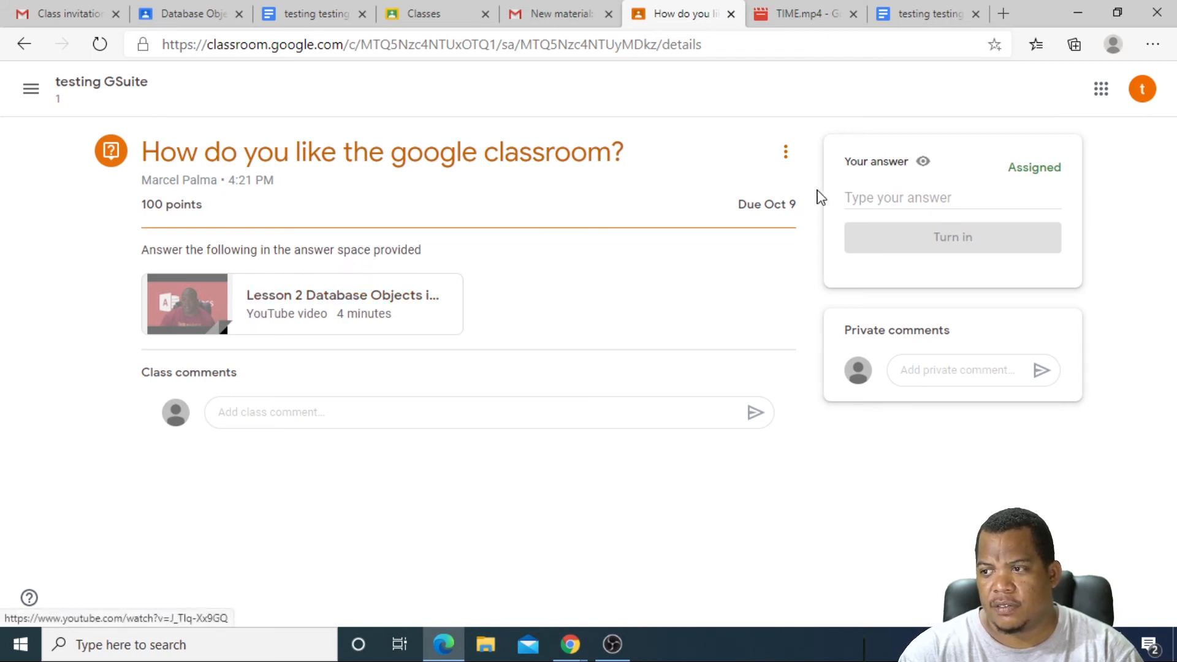
left_click(854, 194)
type("this is my answer")
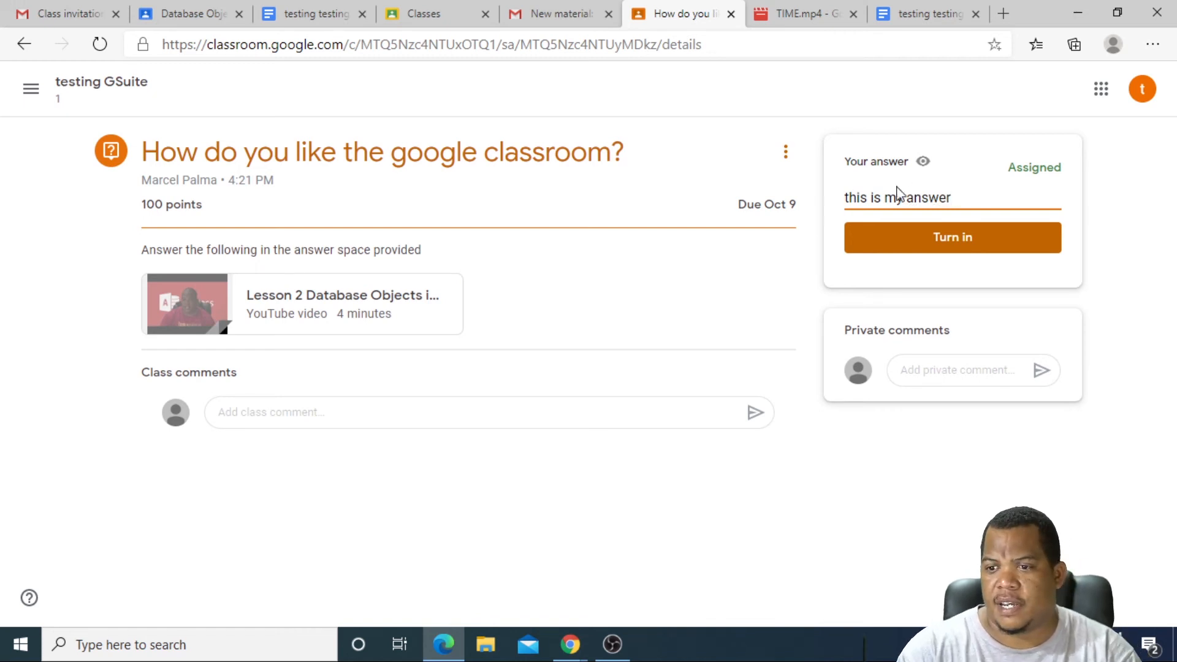
left_click(403, 363)
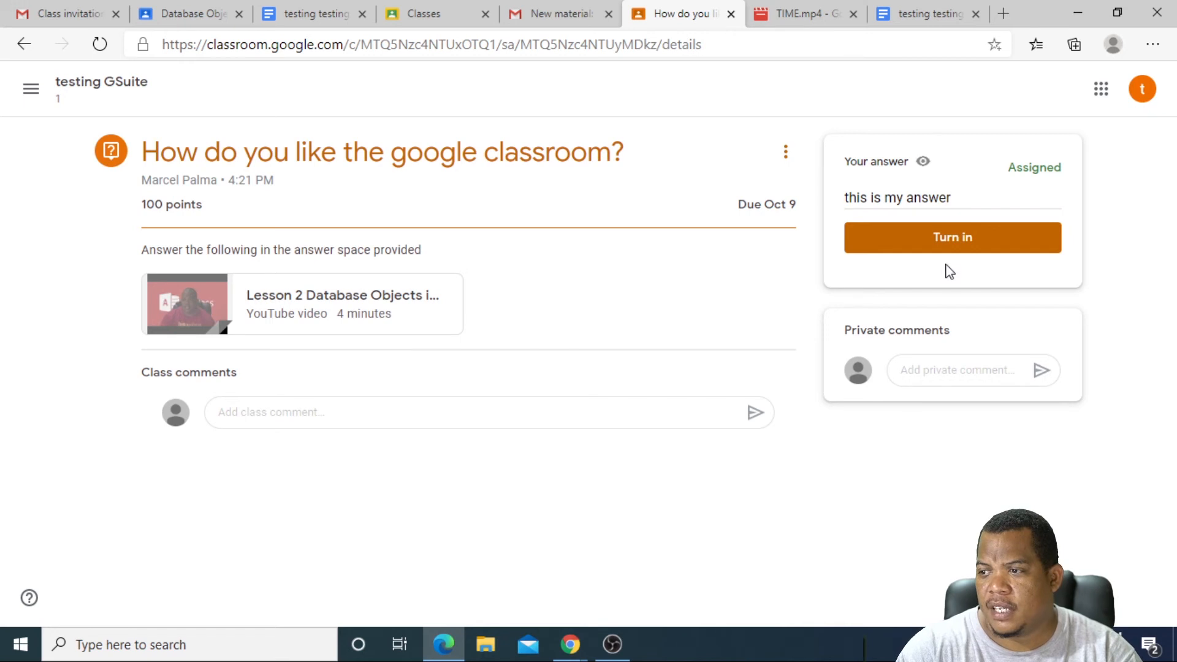
left_click(948, 246)
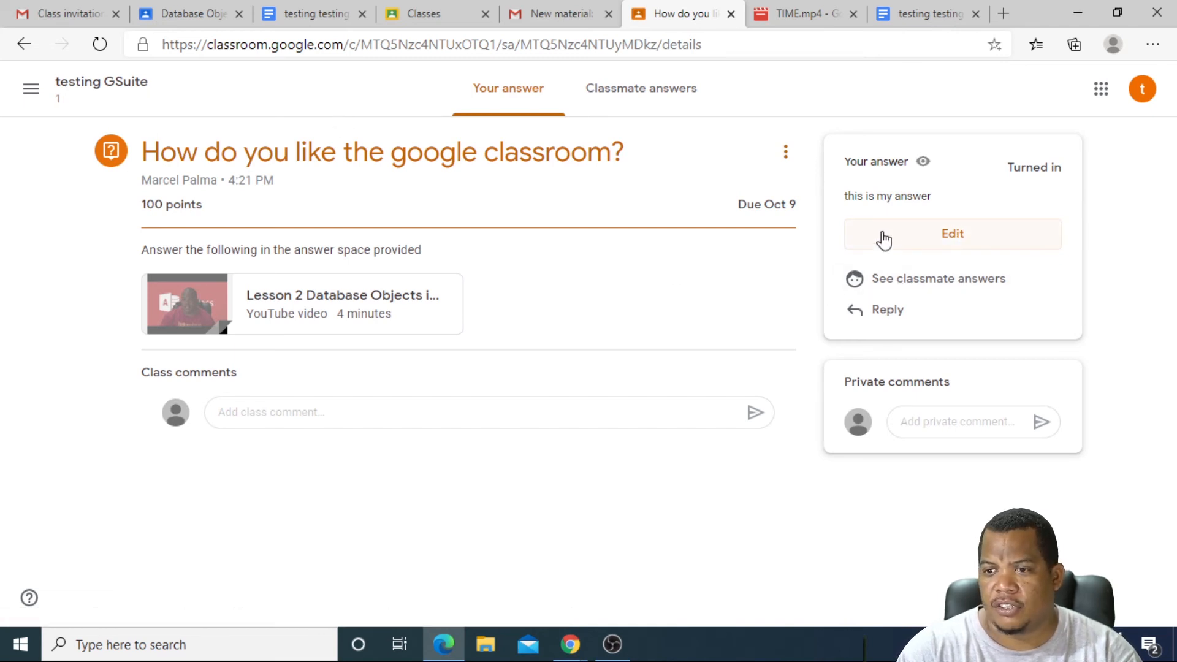
left_click(92, 83)
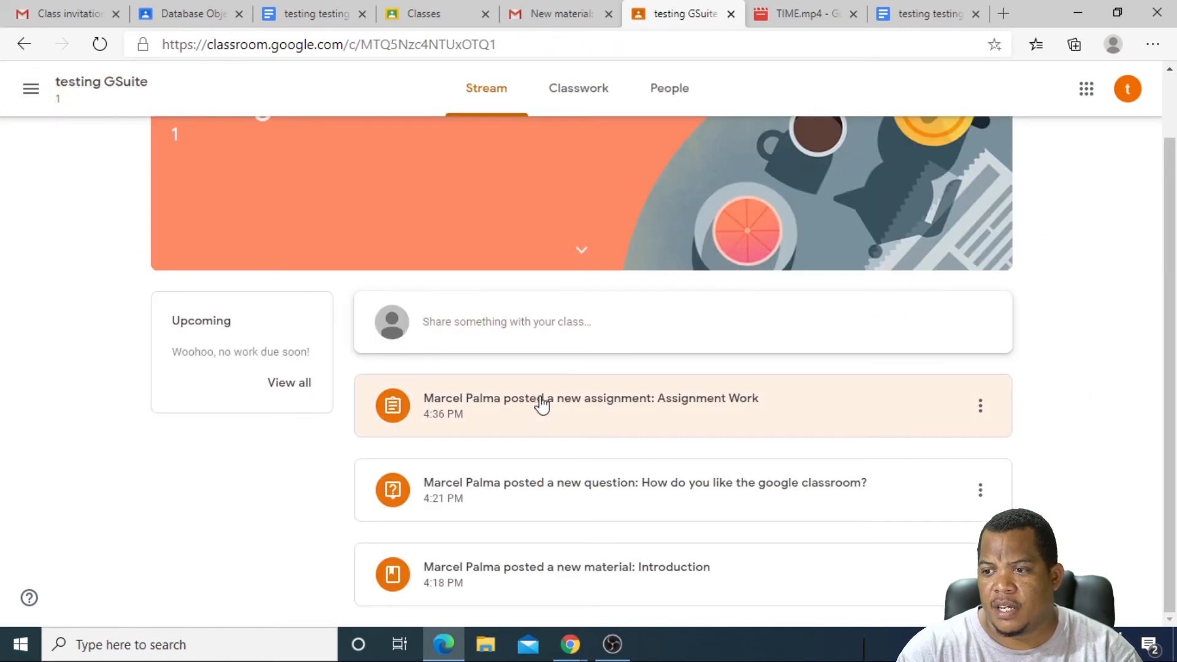
Step: Attach notes.txt from the Desktop as an uploaded file to Assignment Work
left_click(563, 405)
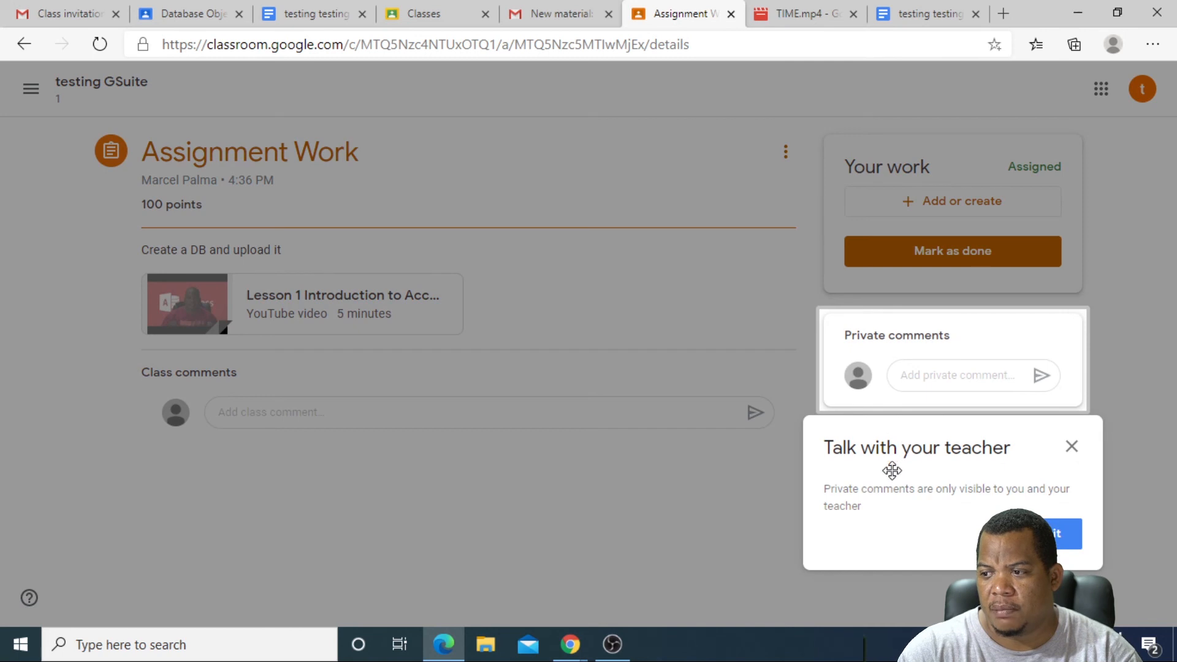
left_click(1057, 533)
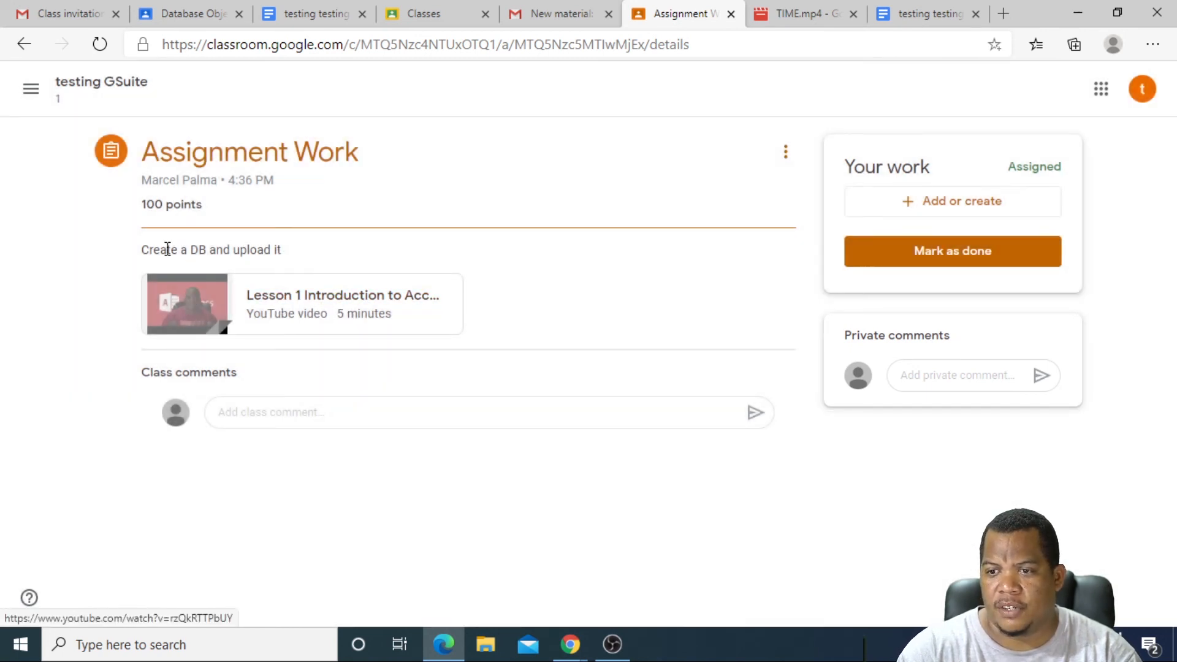
left_click(905, 208)
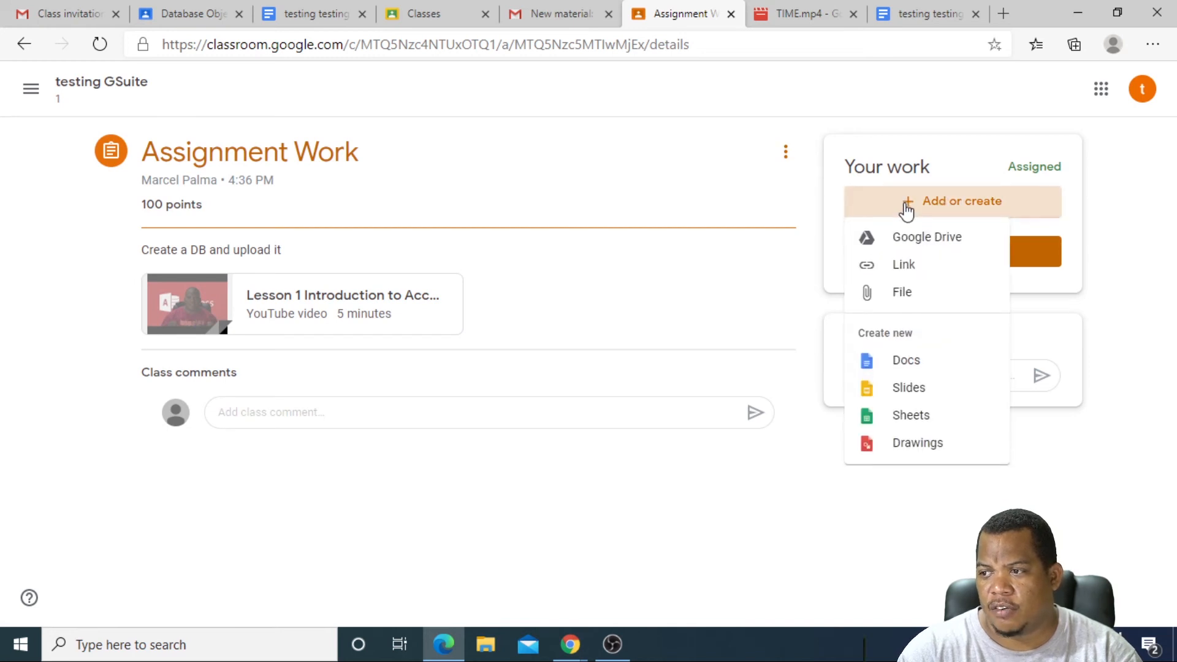
left_click(894, 295)
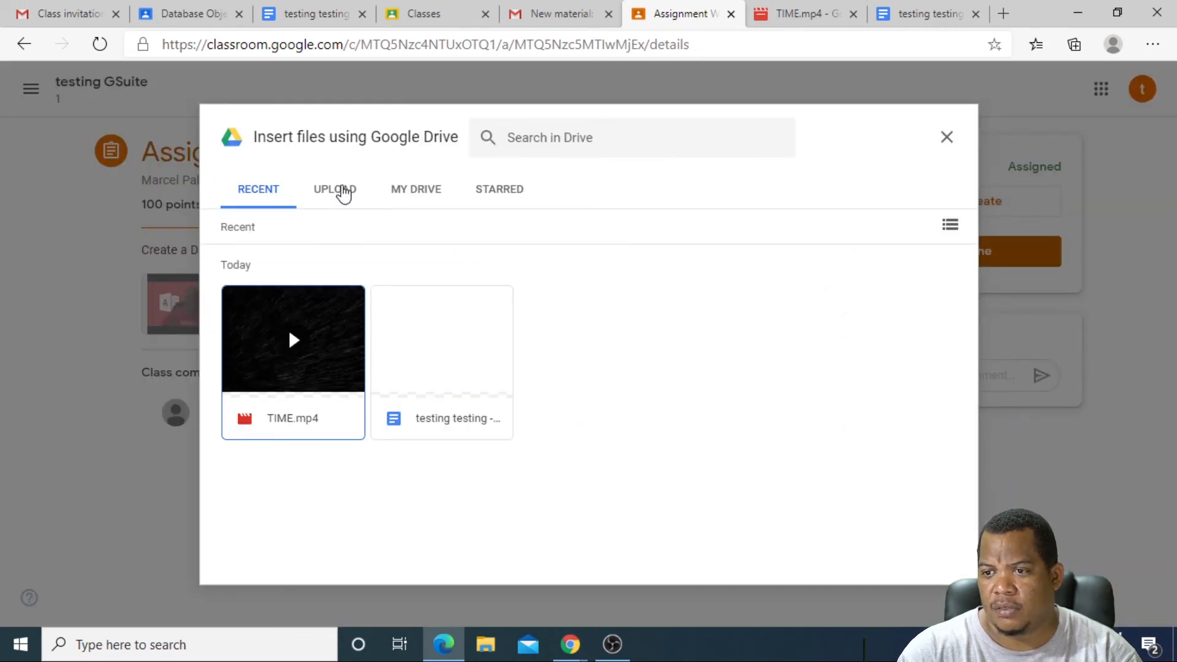
left_click(341, 194)
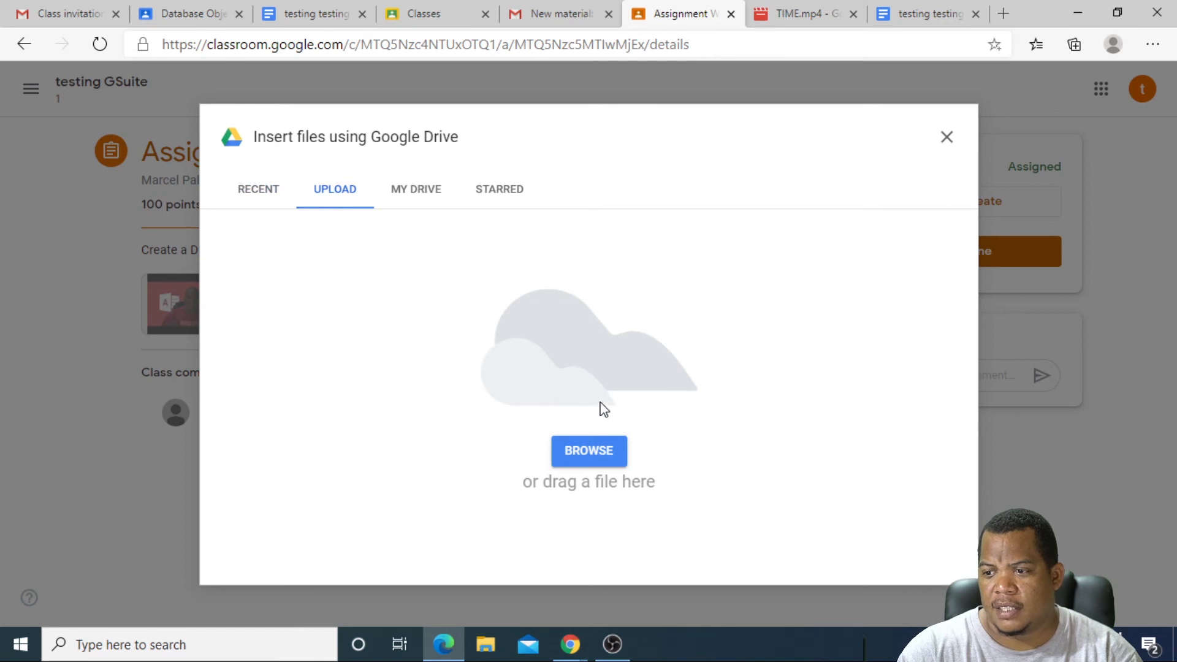
left_click(588, 447)
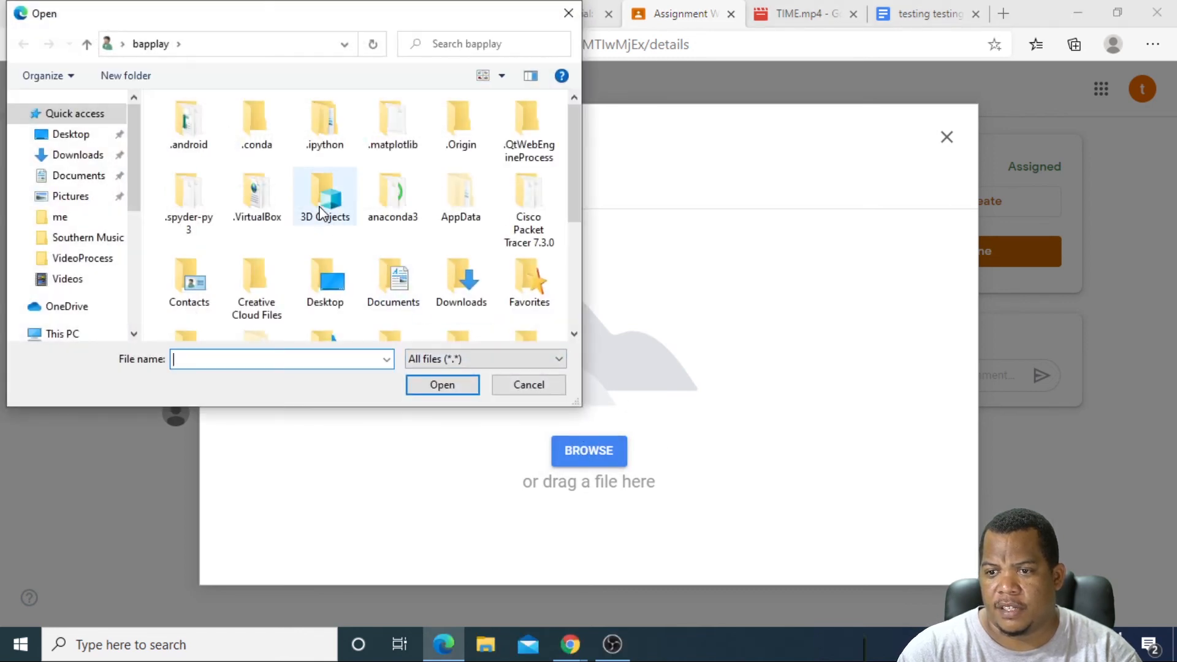
double_click(337, 306)
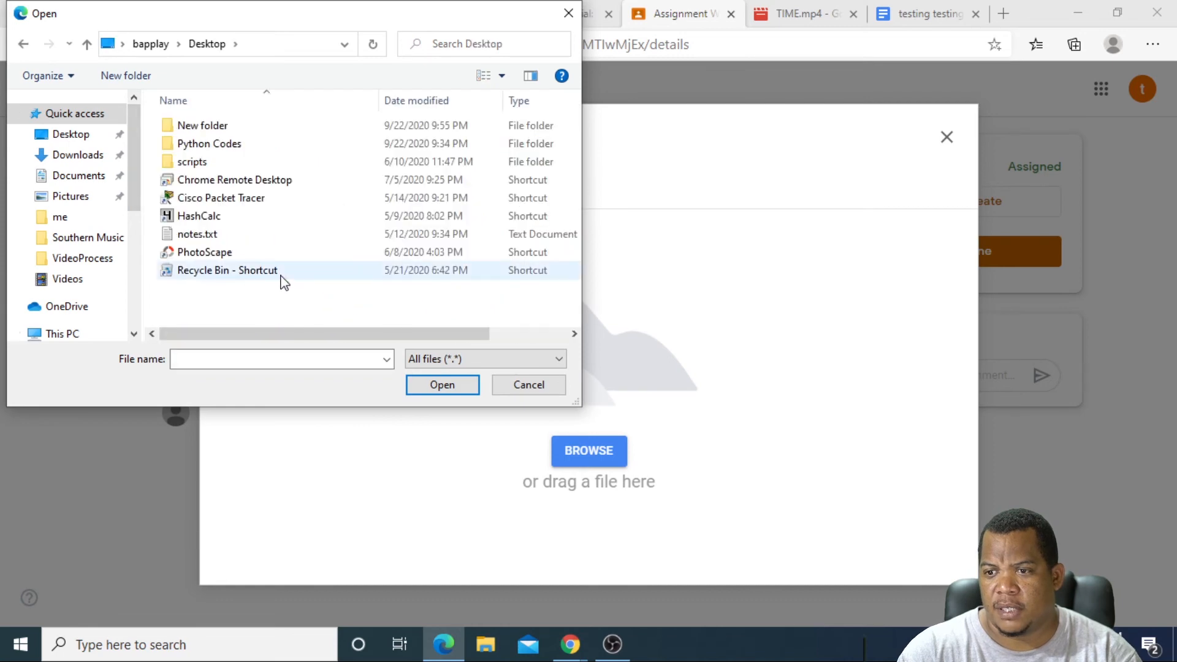
left_click(197, 235)
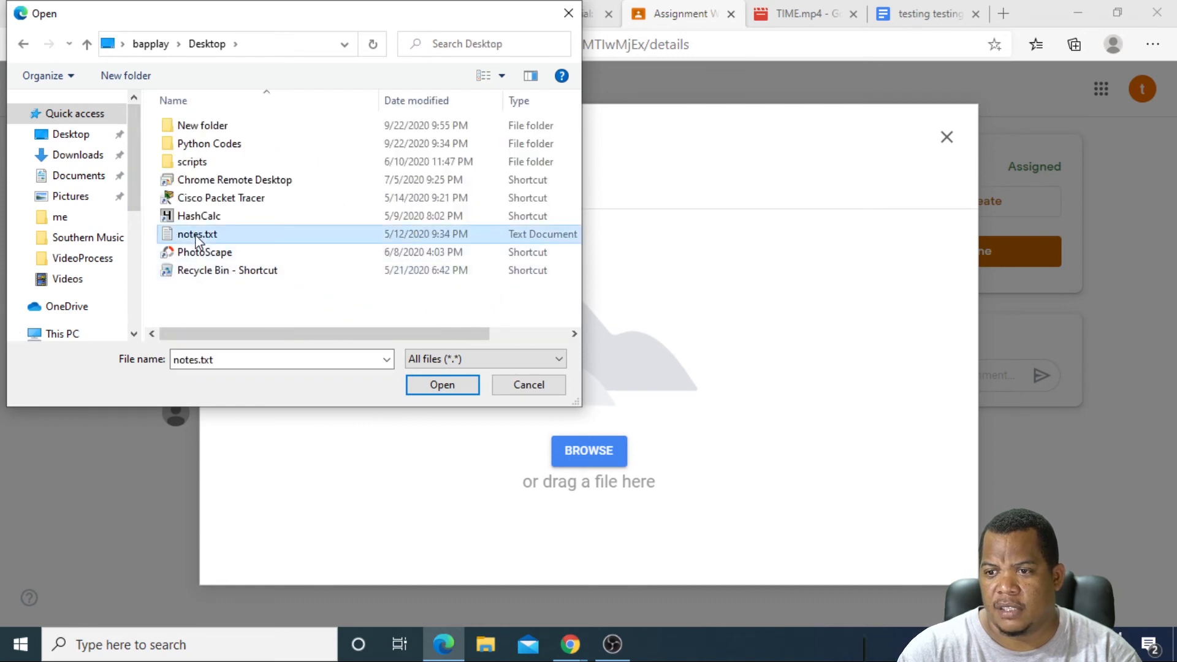
left_click(442, 385)
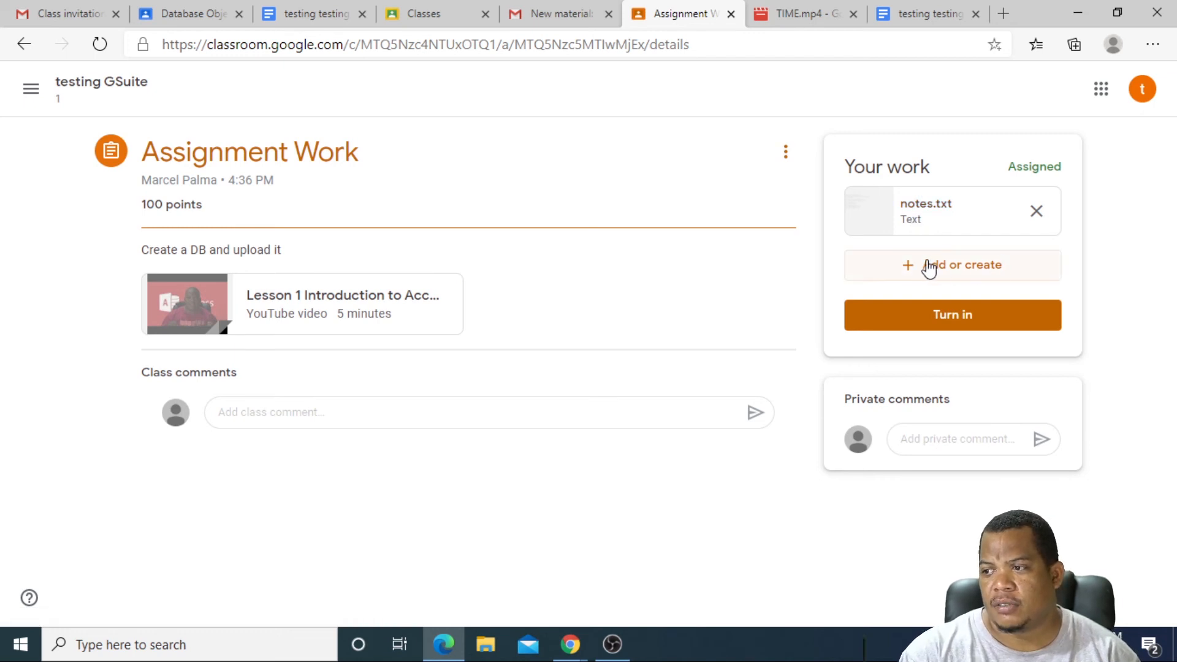
Step: Turn in Assignment Work with the notes.txt attachment and confirm
left_click(937, 333)
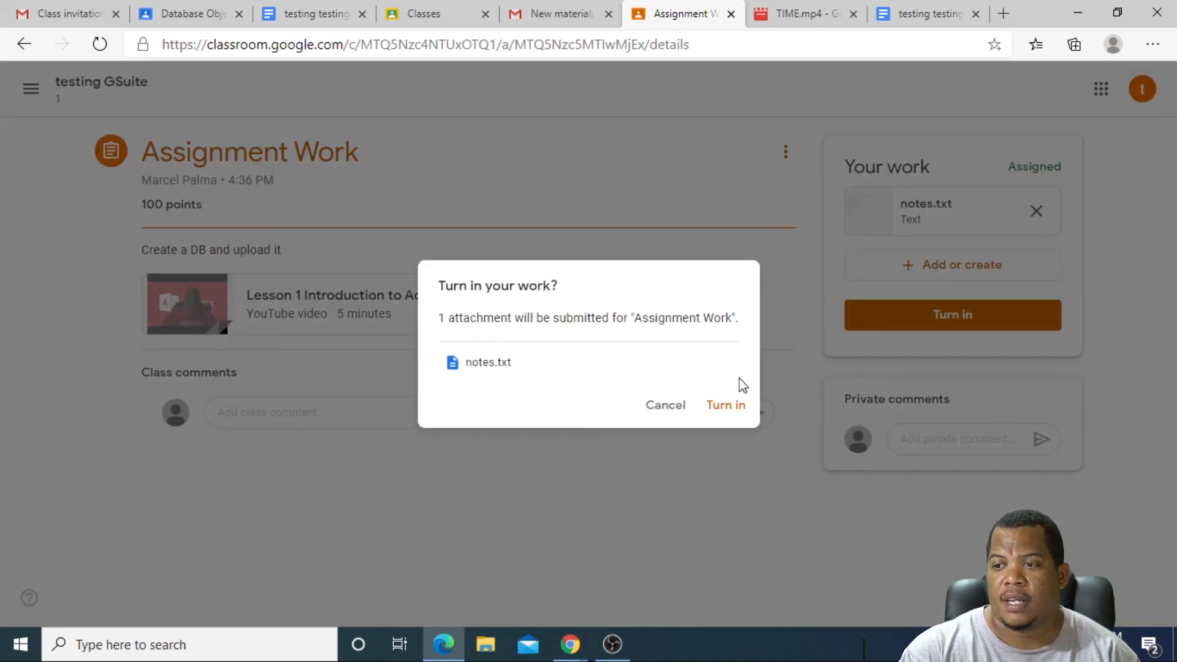
left_click(711, 406)
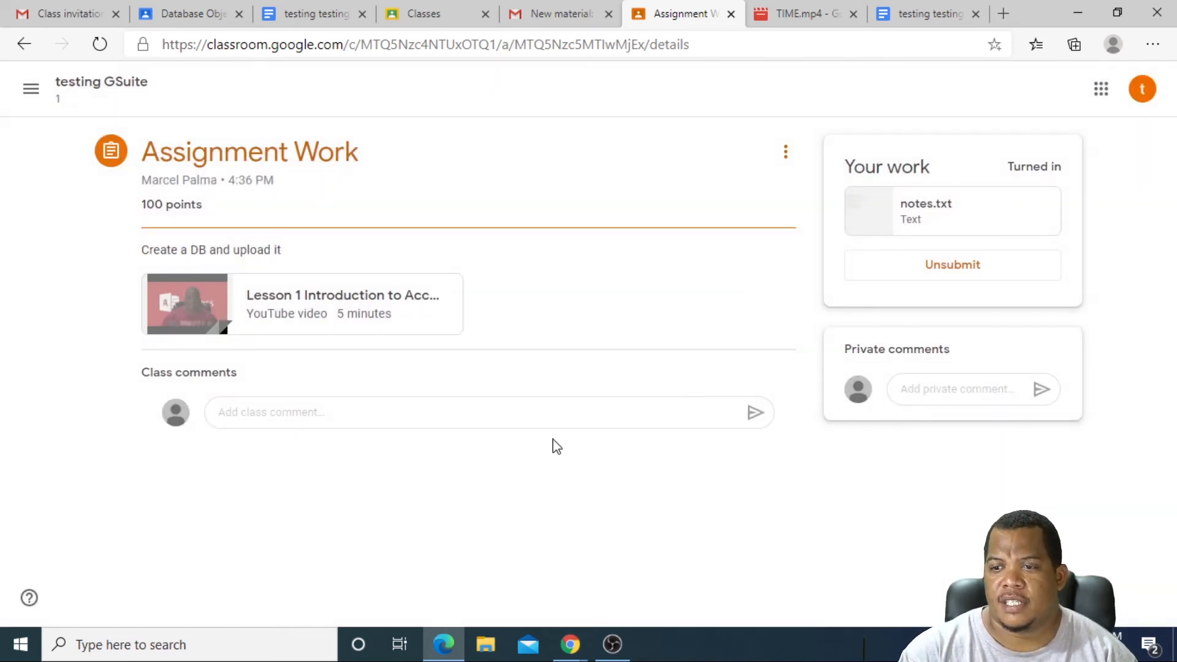
left_click(566, 644)
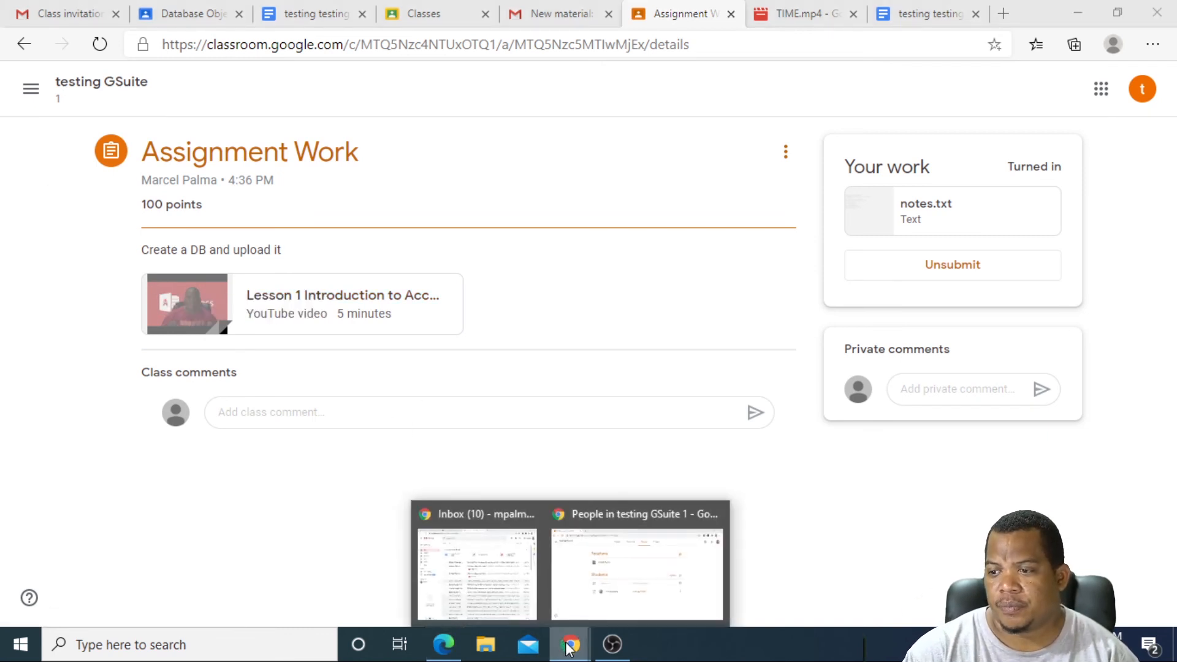
Step: In the teacher's window, expand Assignment Work on Classwork and open its turned-in submissions
left_click(581, 590)
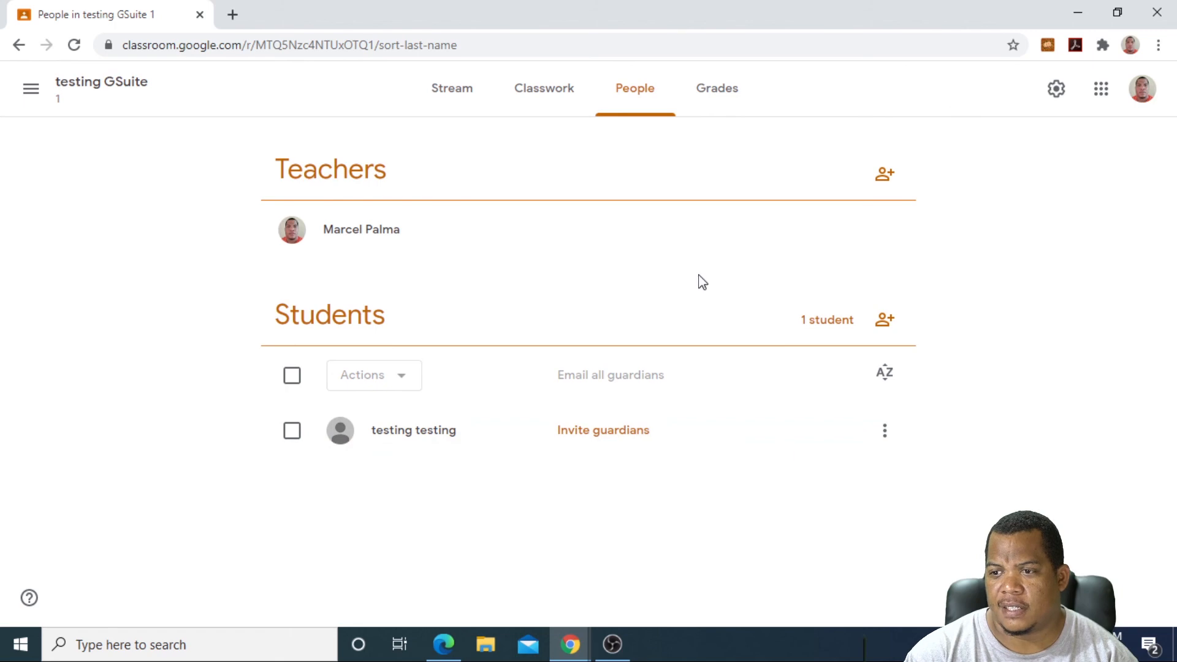
left_click(559, 90)
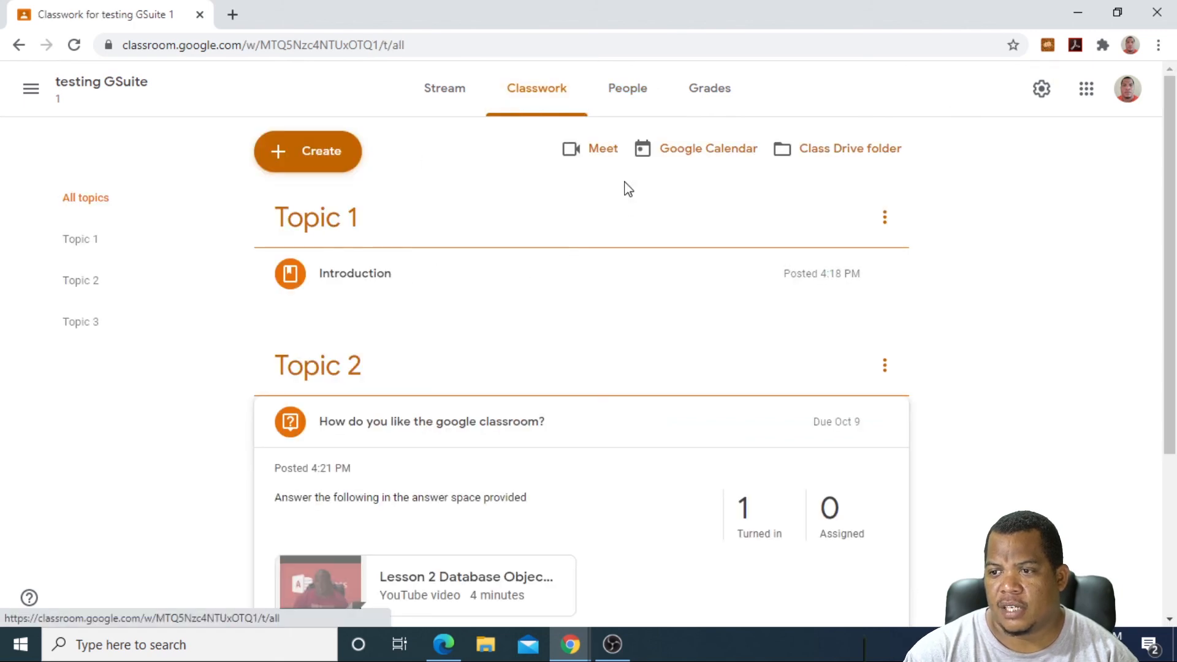
scroll(999, 393, "down", 3)
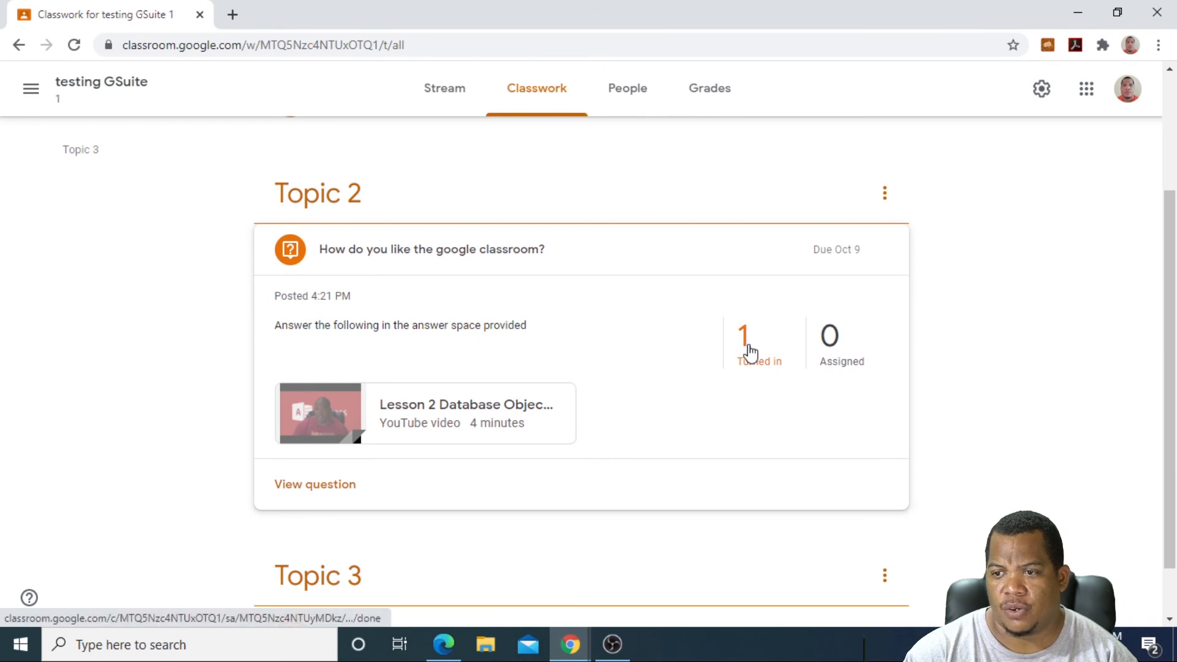
scroll(748, 356, "down", 1)
scroll(736, 360, "up", 1)
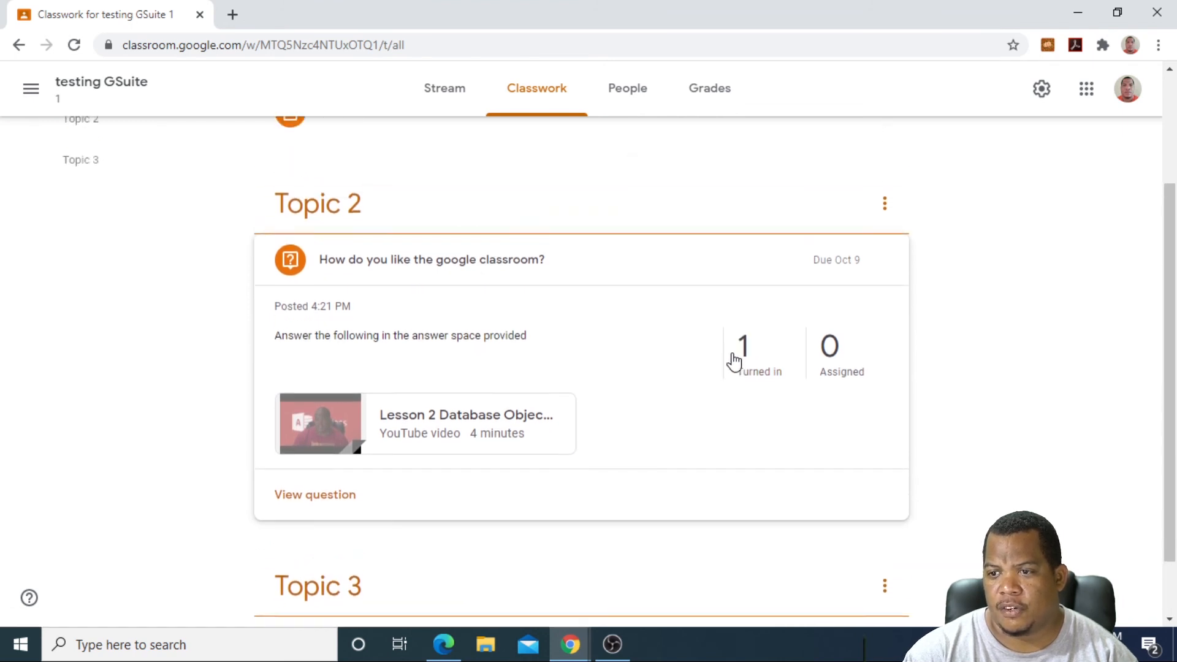
scroll(517, 320, "up", 3)
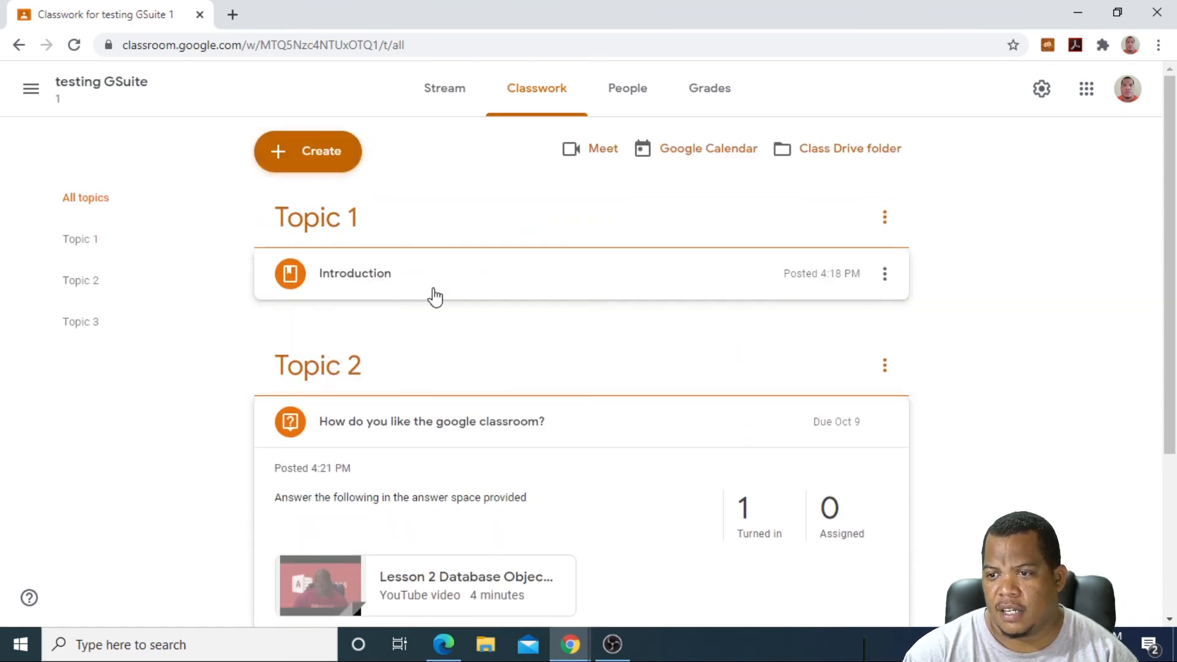
scroll(705, 393, "down", 4)
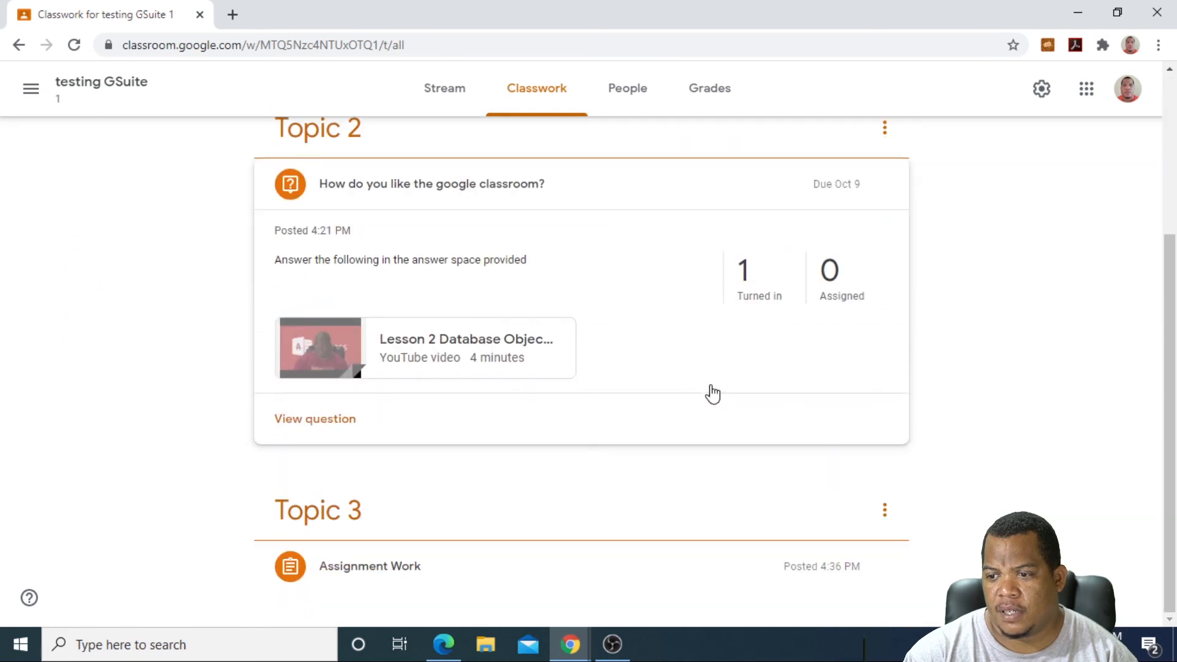
left_click(372, 566)
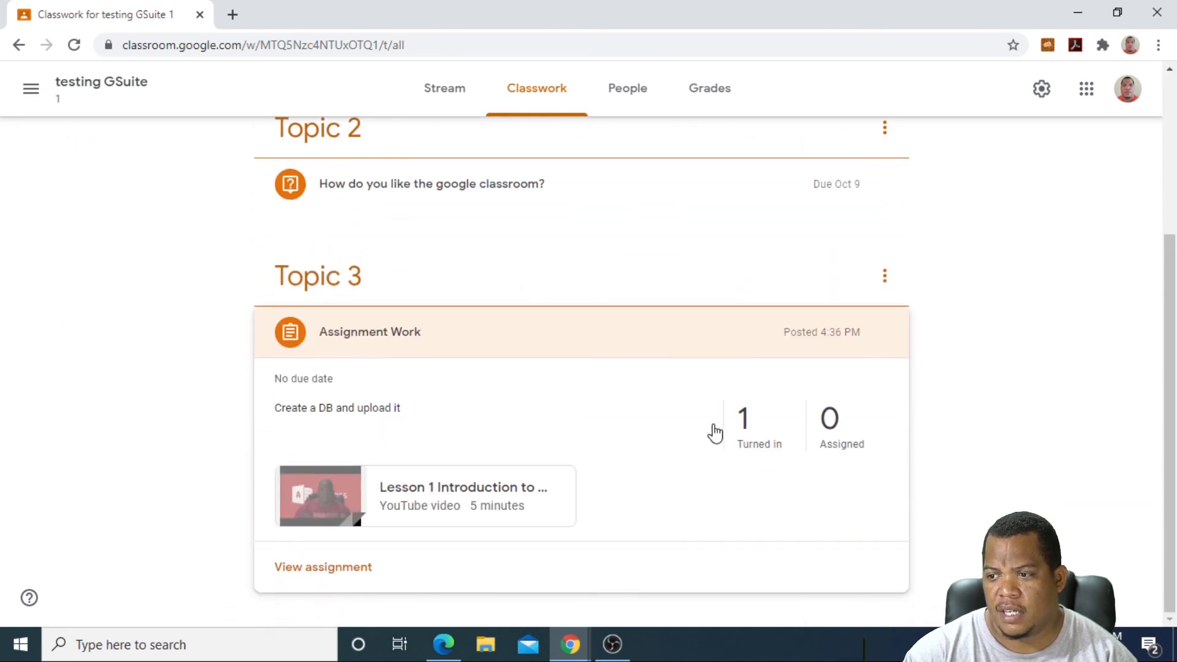
left_click(749, 421)
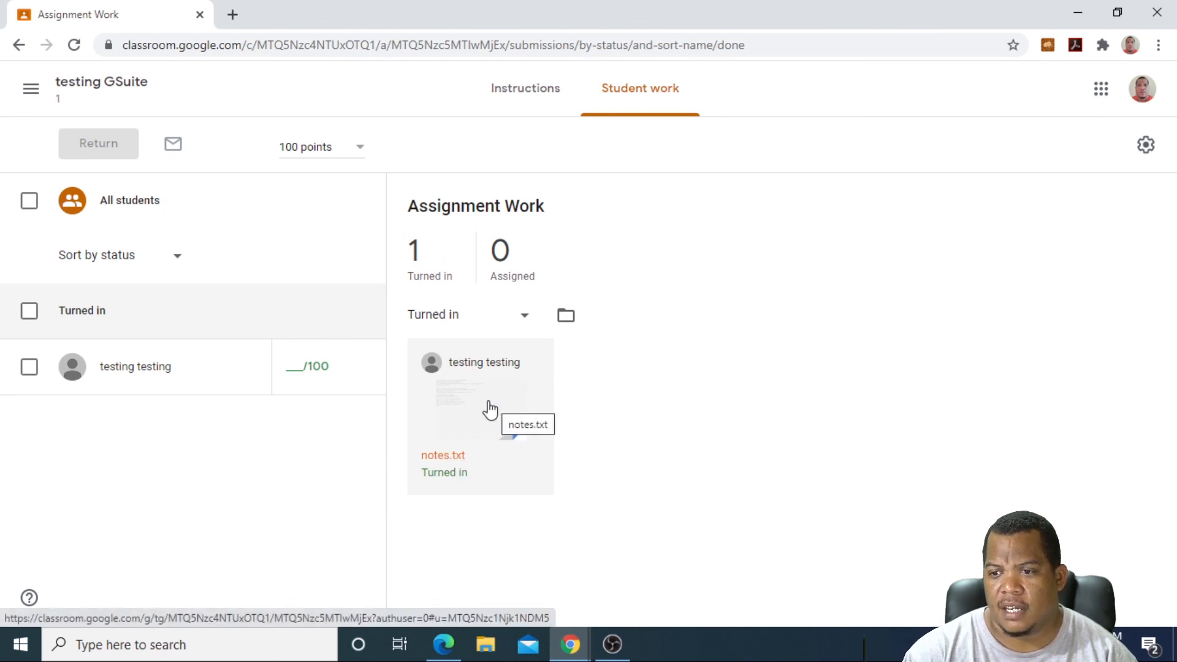
Step: Give the student's Assignment Work submission a grade of 100
left_click(288, 373)
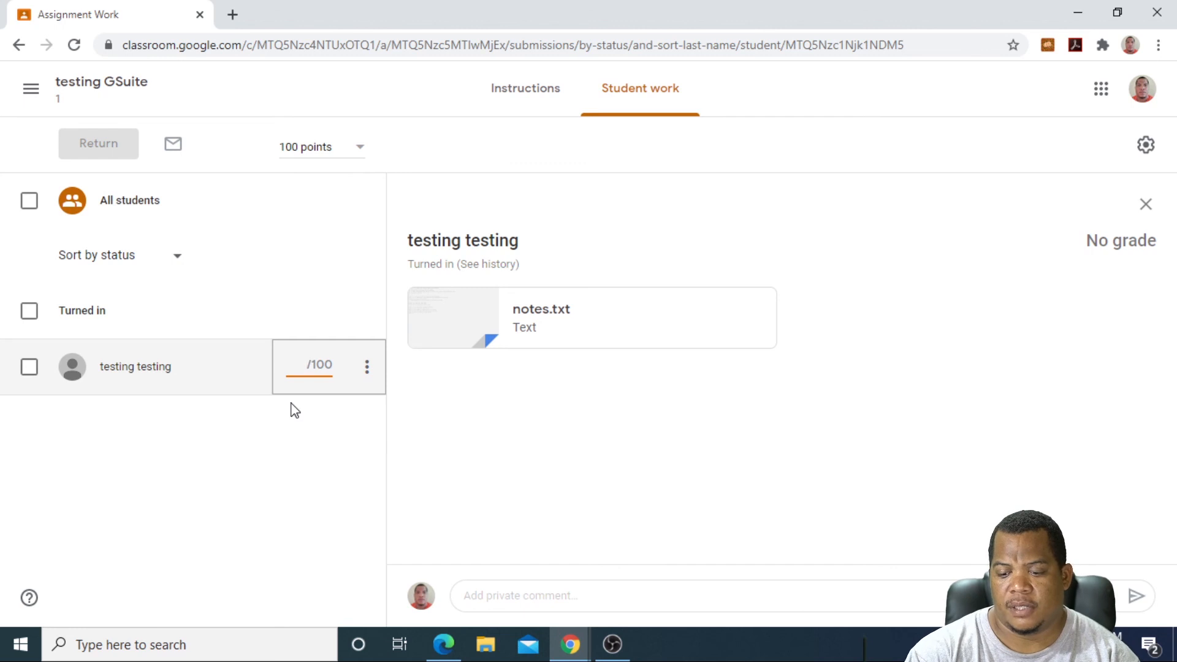
type("100")
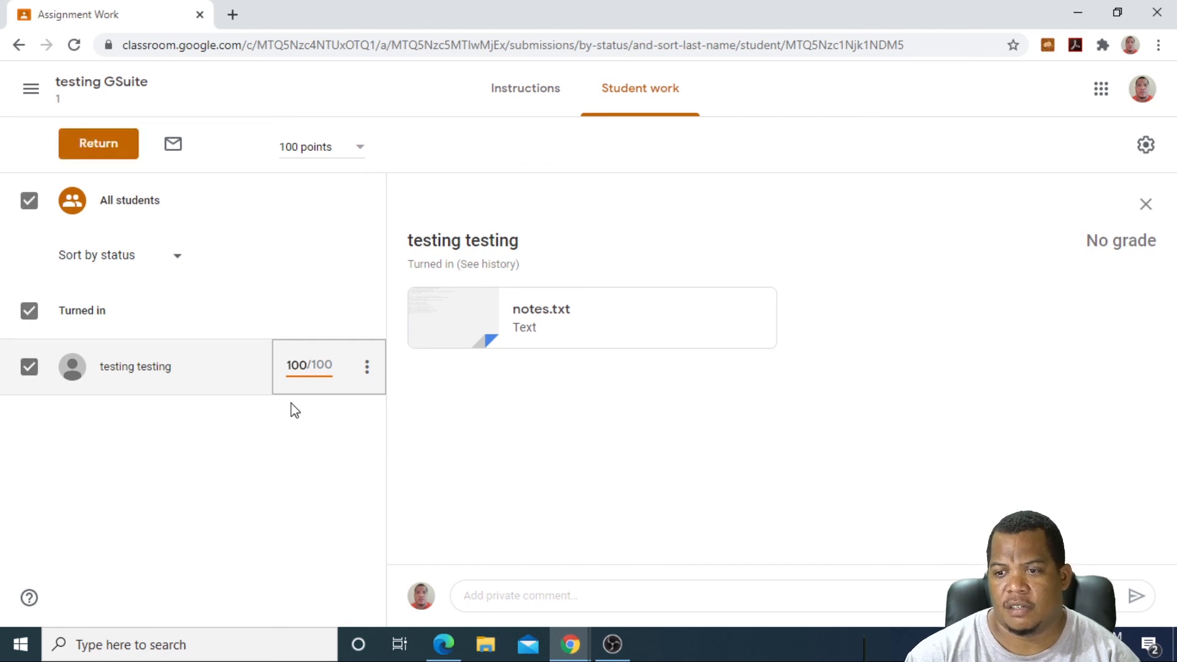
left_click(486, 415)
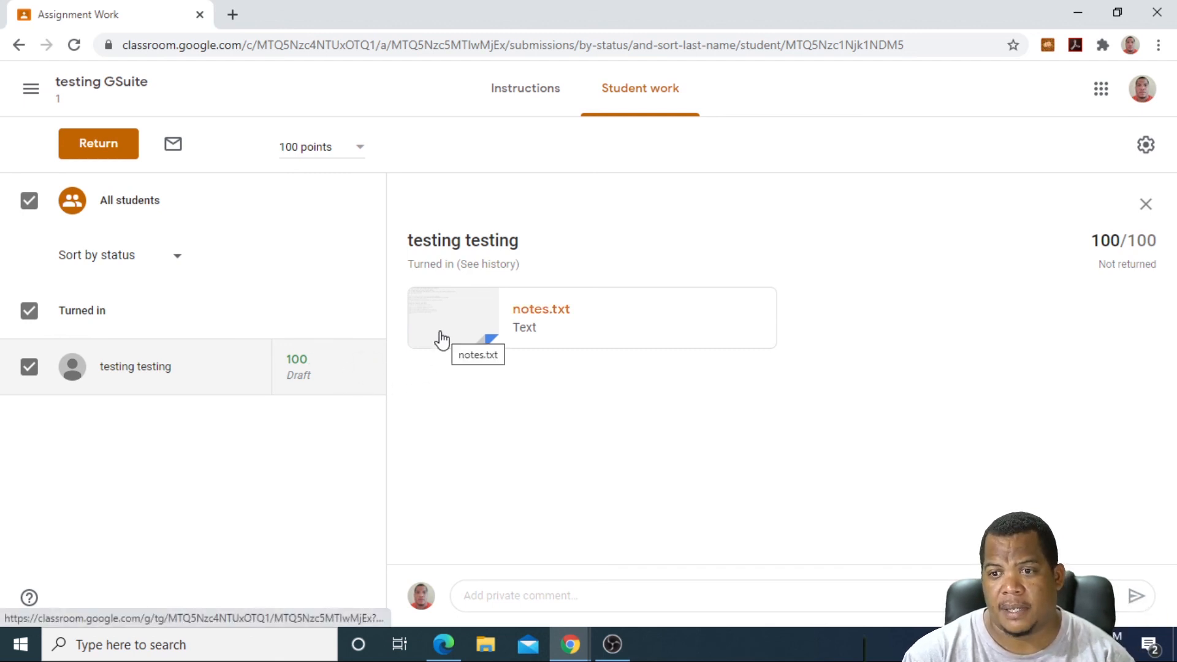
Step: Return the graded work to the student and go back to the class Classwork list
left_click(87, 147)
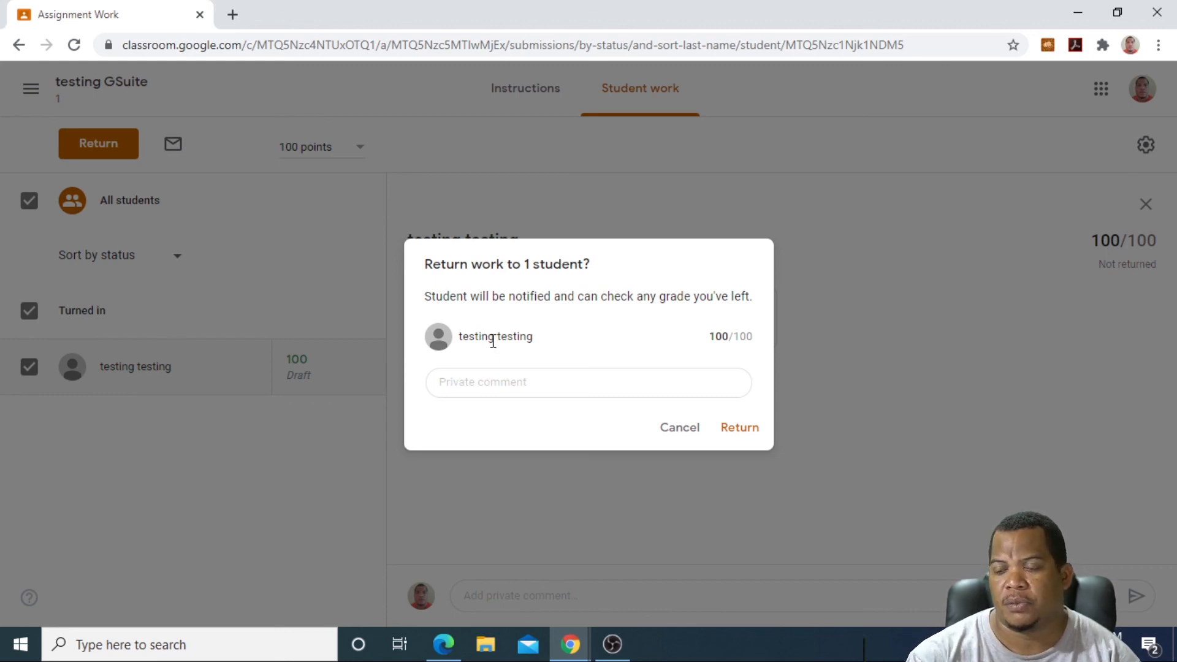
left_click(737, 430)
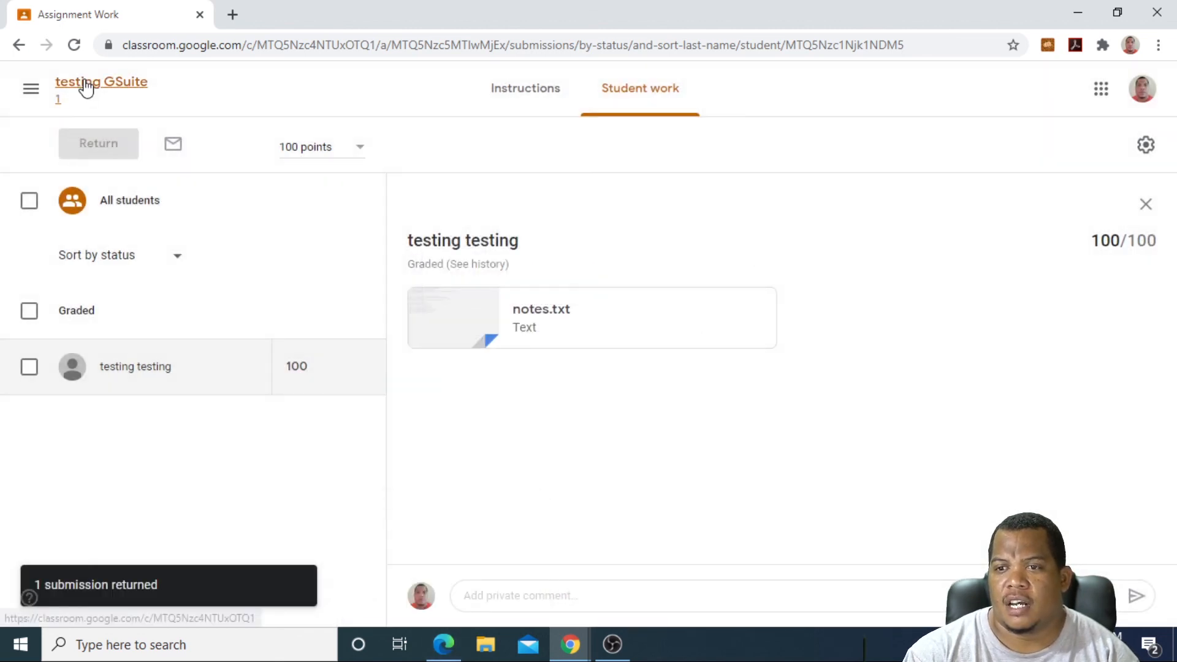
left_click(86, 88)
left_click(537, 96)
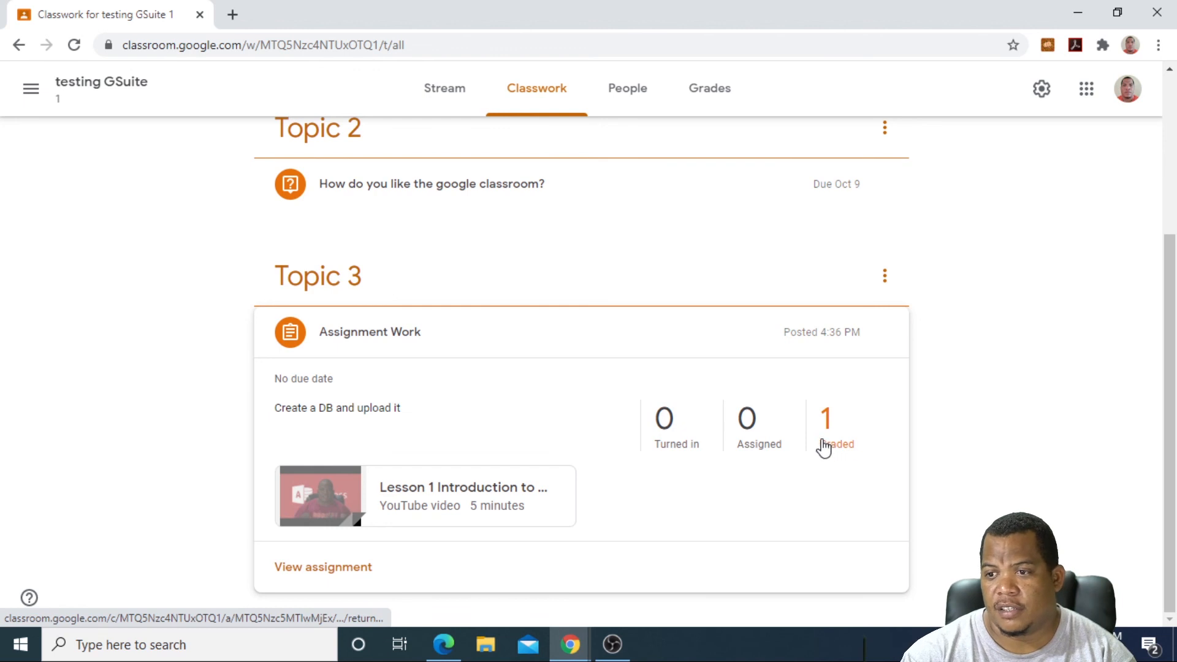
Step: Review the student's answer to the Topic 2 question, begin a reply, then go to the Stream page
scroll(825, 447, "up", 4)
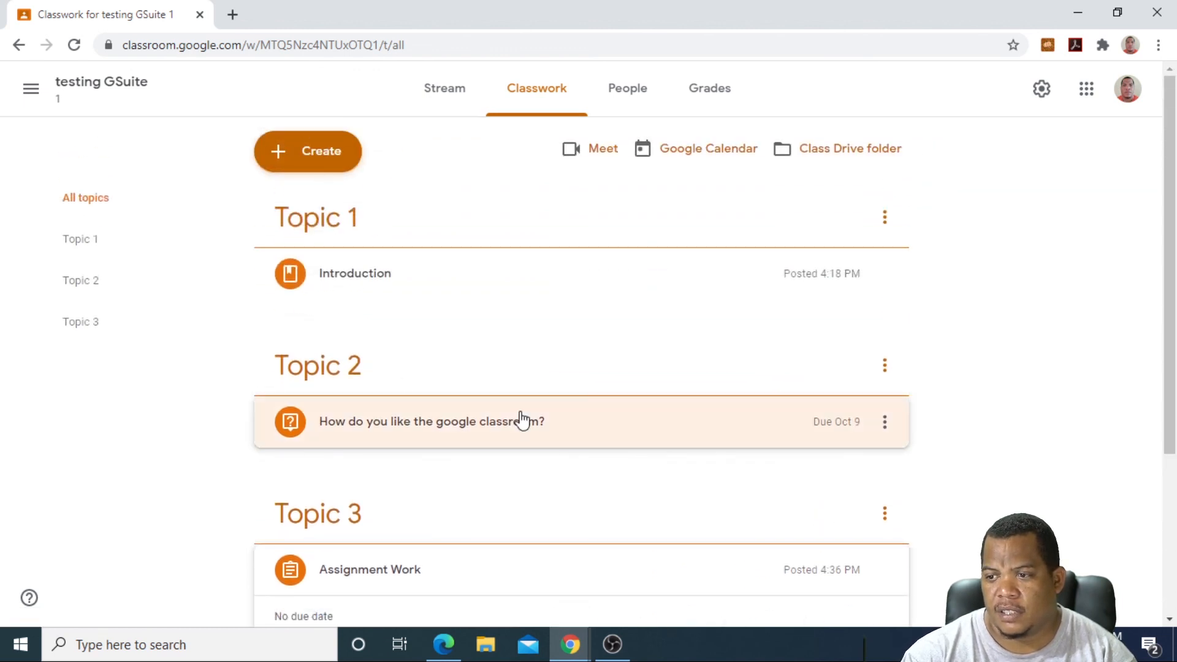
left_click(522, 421)
left_click(743, 513)
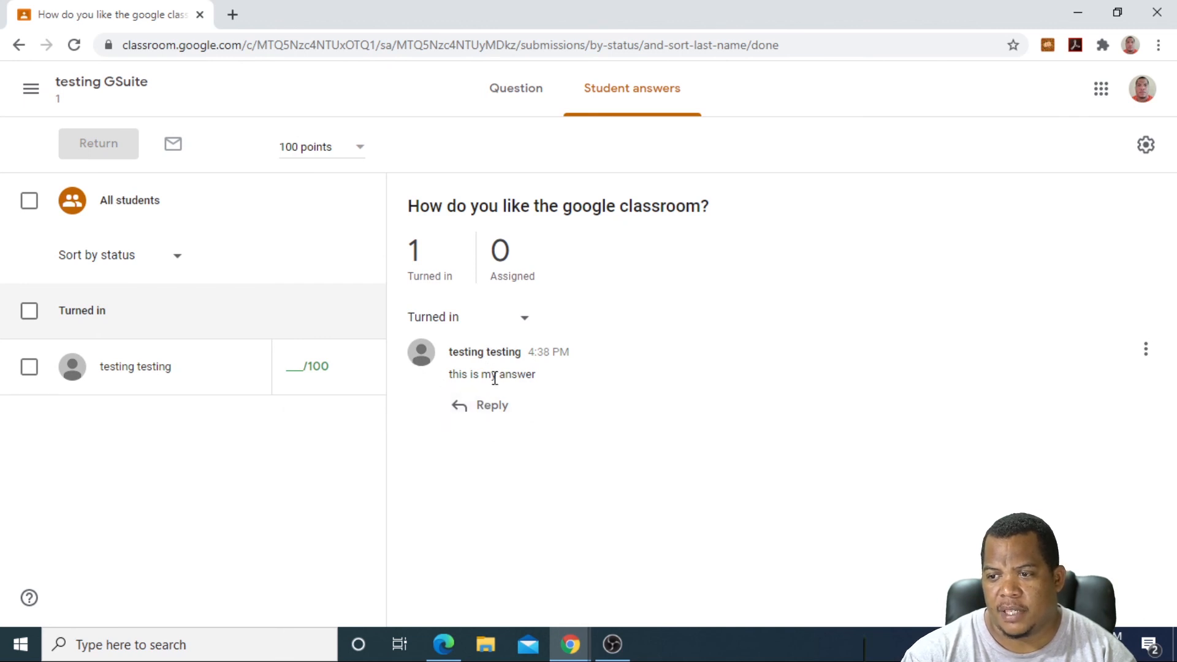
left_click(464, 408)
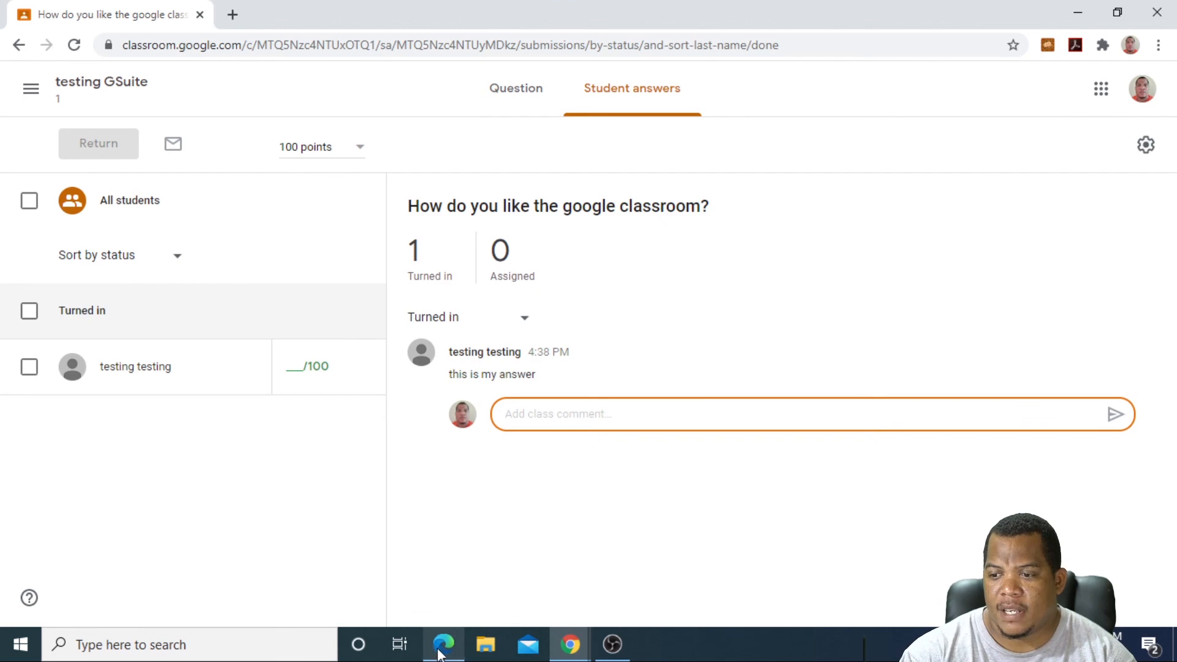
left_click(621, 573)
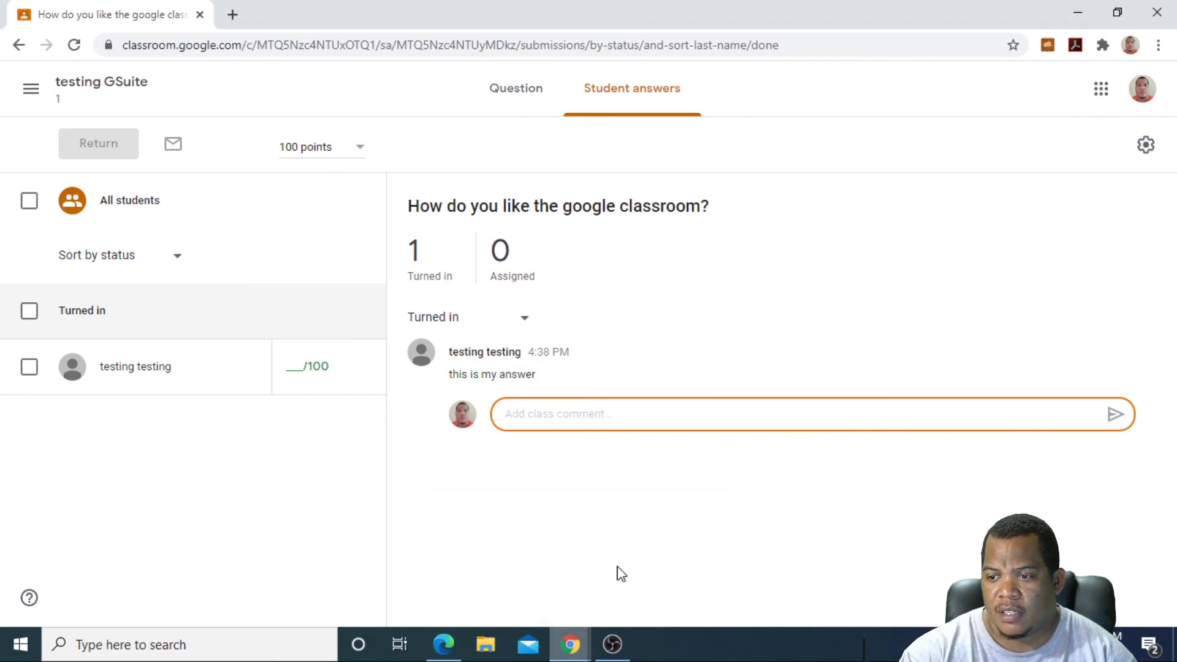
left_click(103, 92)
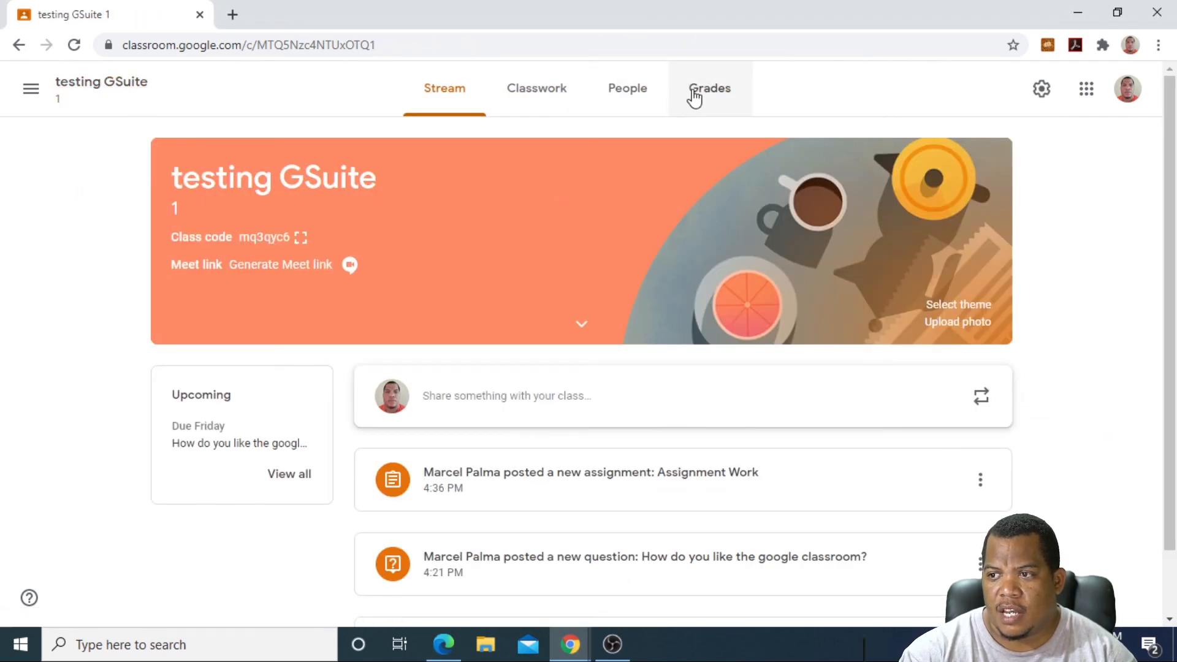
Step: Open the Grades tab to see the student's 100/100 for Assignment Work
left_click(694, 95)
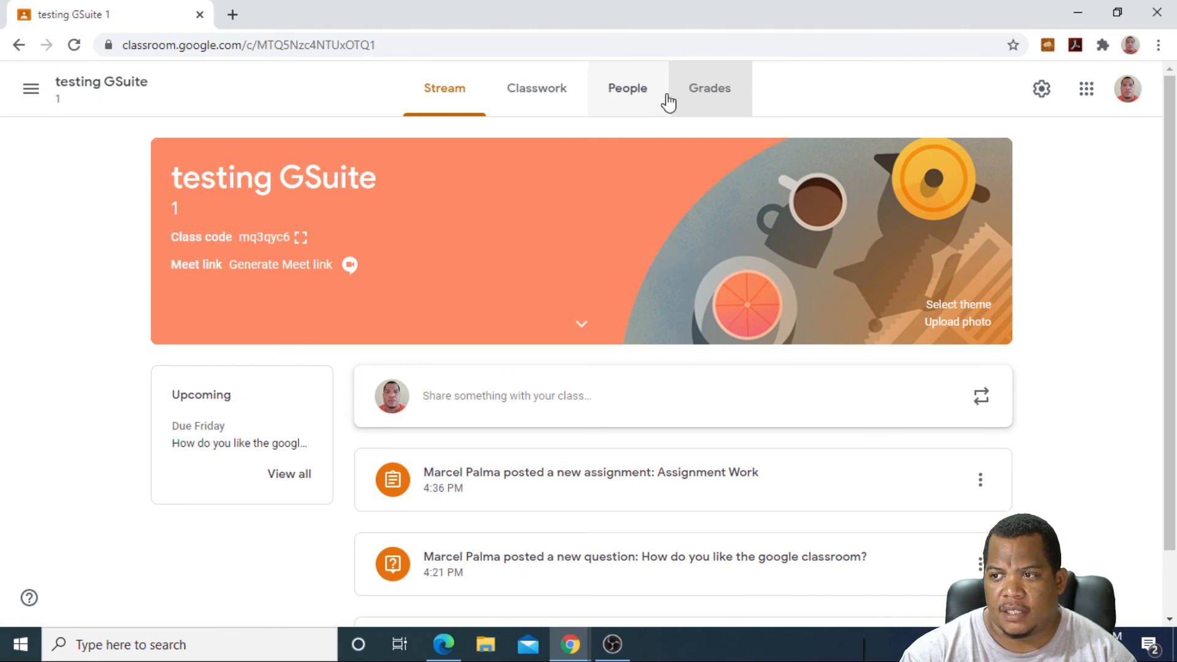
left_click(725, 95)
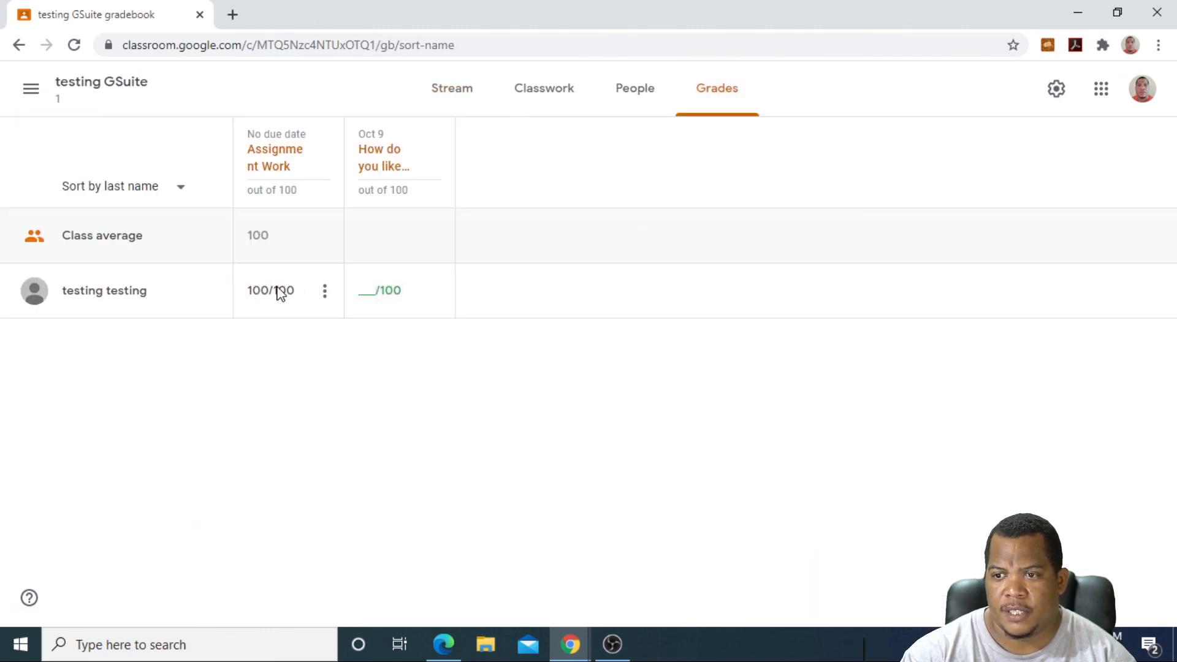